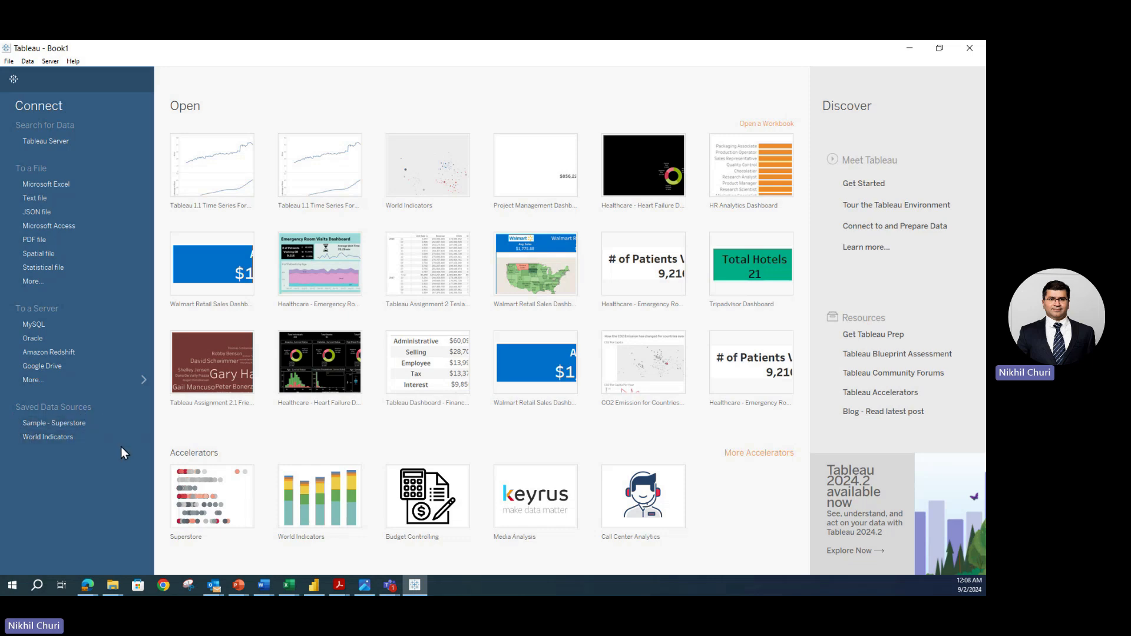
- Open a new worksheet on the Sample - Superstore saved data source
click(59, 423)
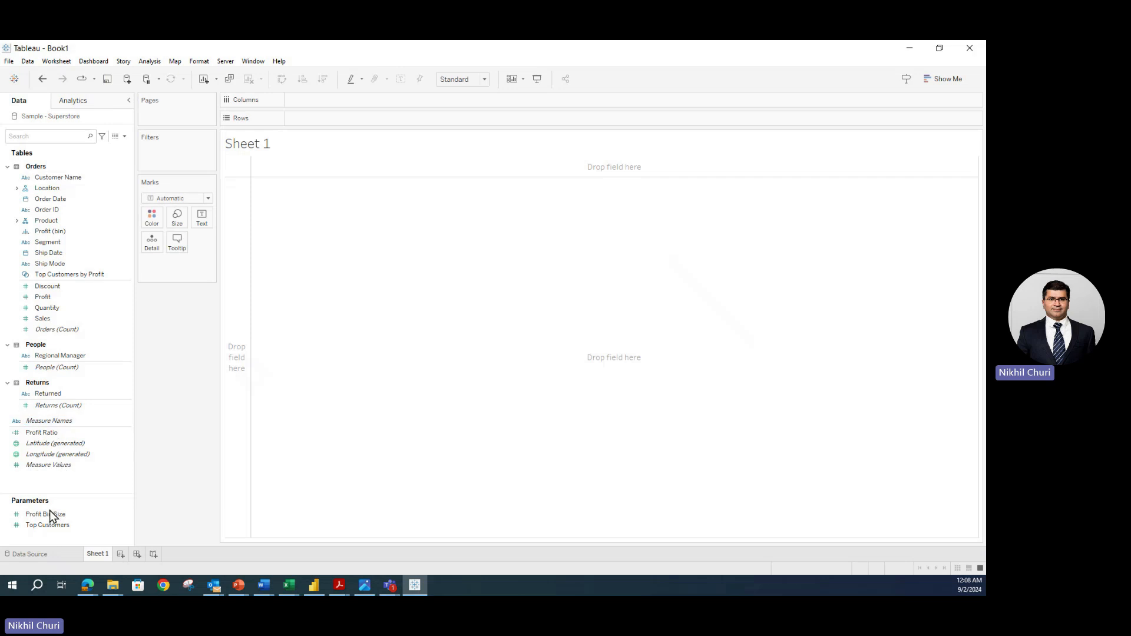
- Switch to the Data Source page and inspect the Orders relationships to People and Returns
click(41, 555)
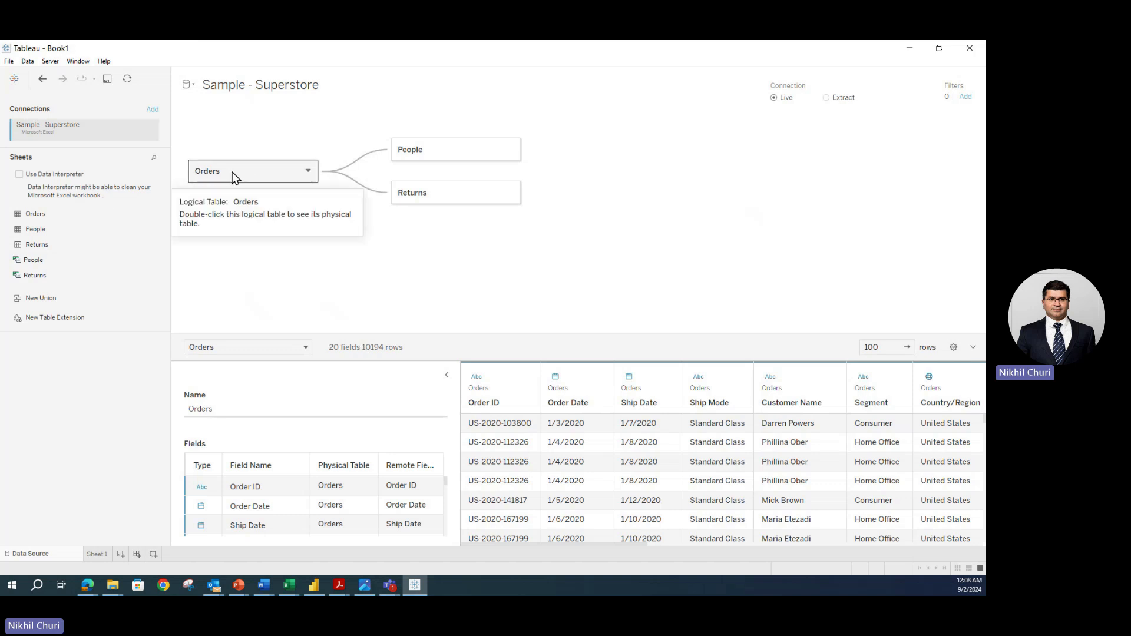
mouse_move(378, 158)
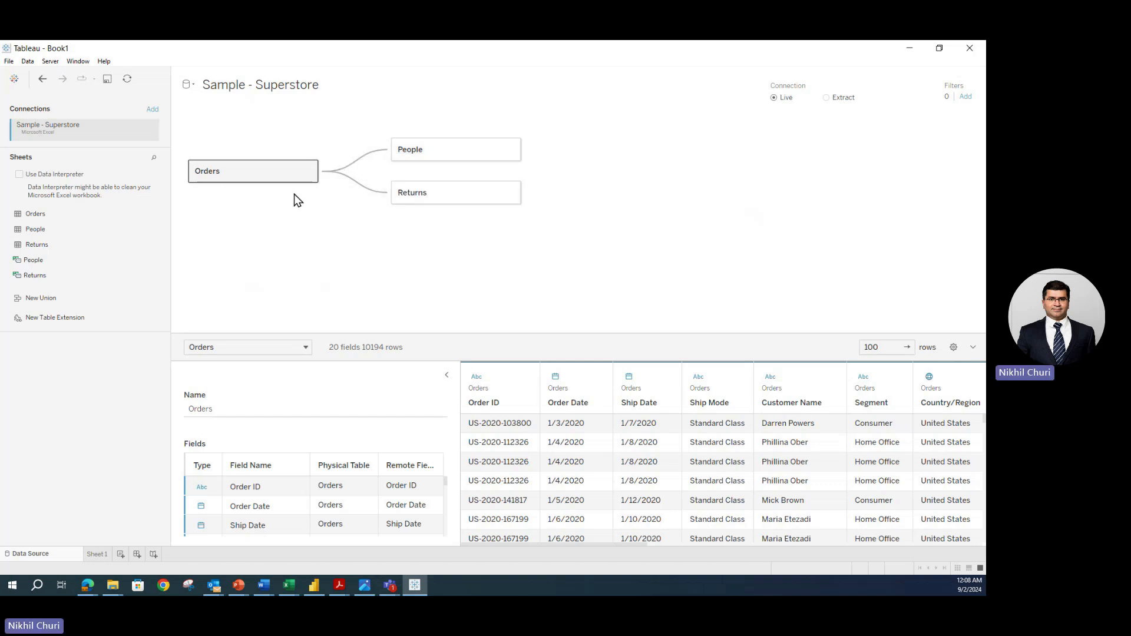
mouse_move(361, 190)
click(304, 349)
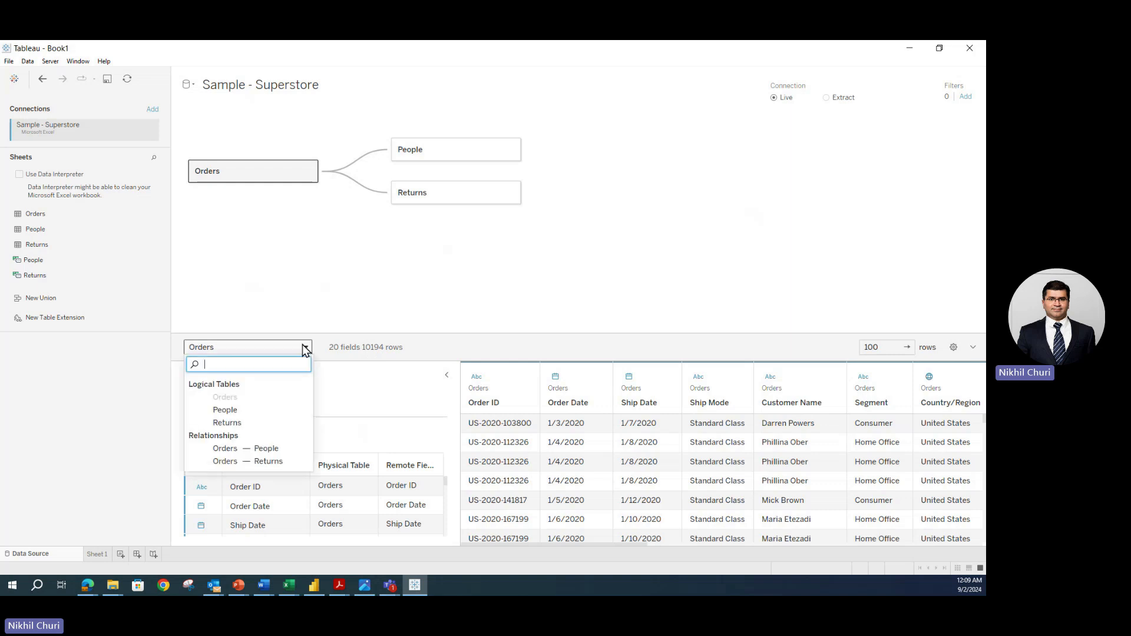
- Preview the People table's data, then the Returns table's data
click(226, 410)
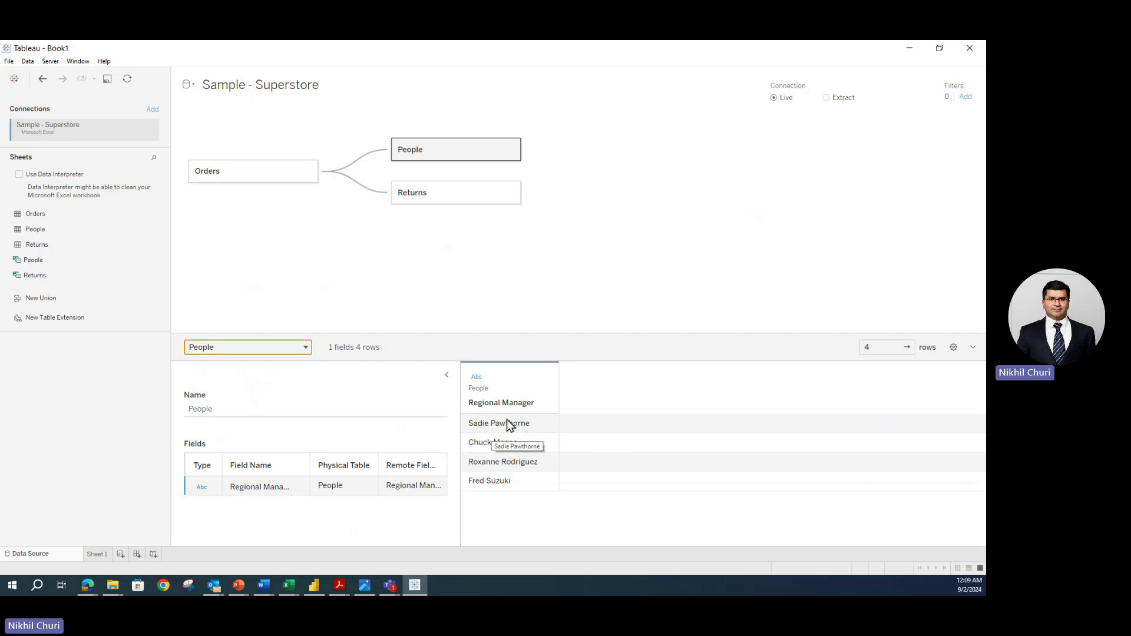
click(282, 347)
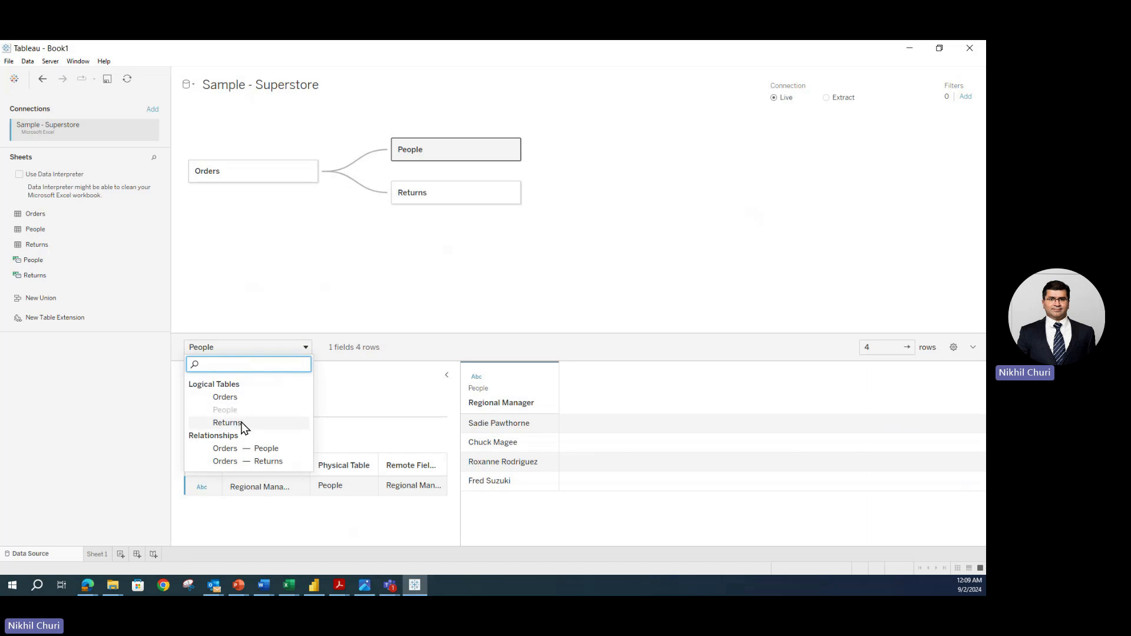
click(242, 423)
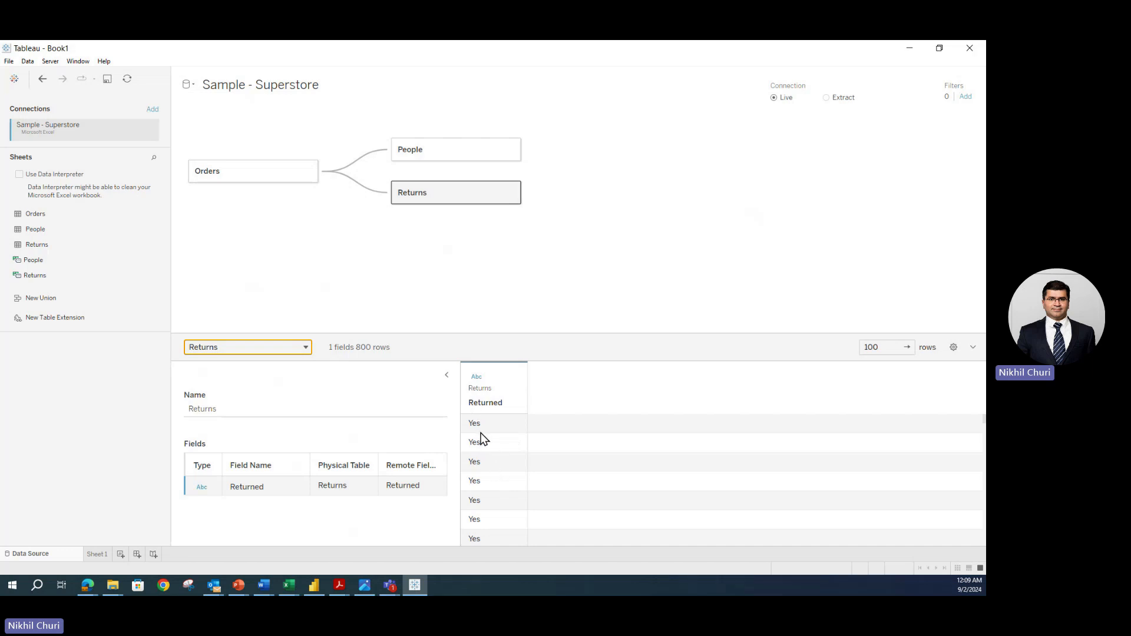
- Set the preview row limit to 800 and check the Returned column's options
scroll(487, 427, down, 5)
scroll(479, 492, up, 5)
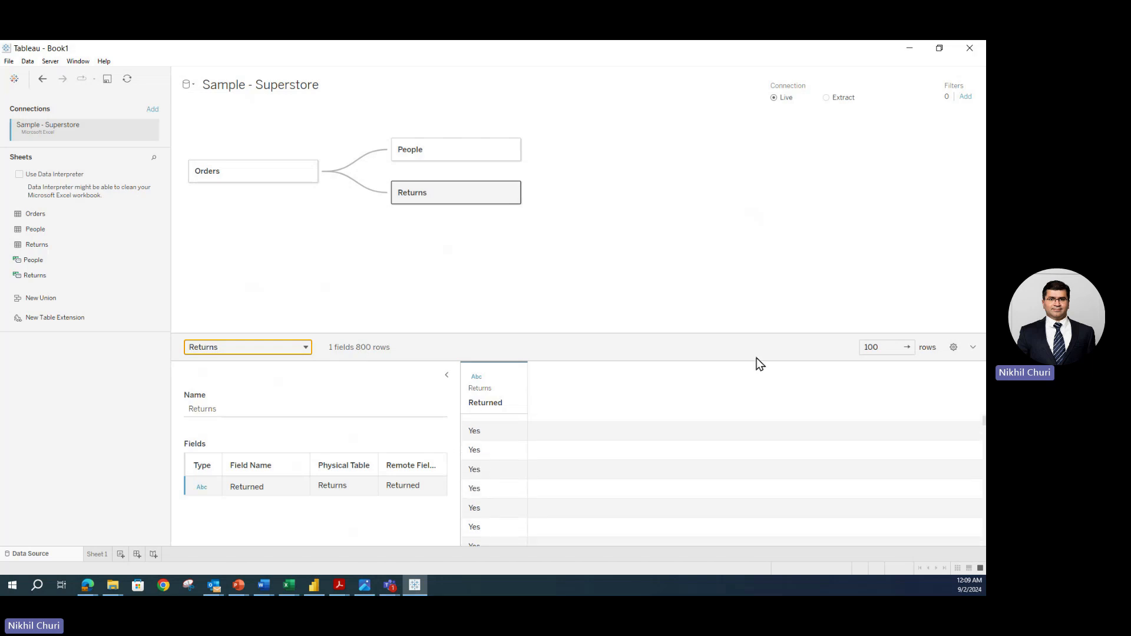
double_click(881, 347)
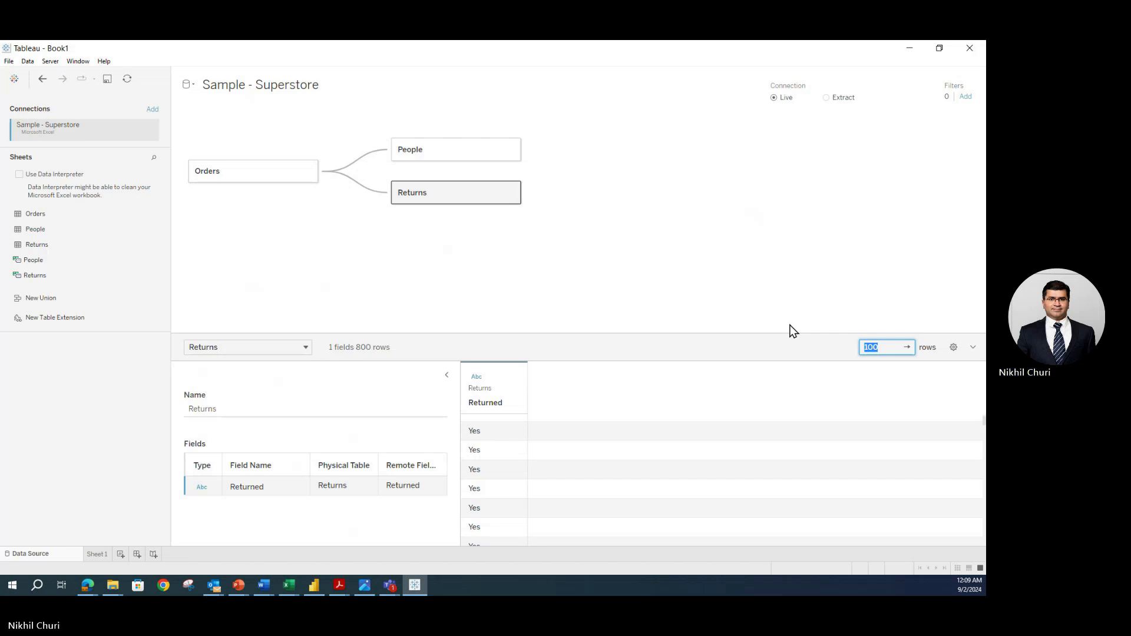
text(800)
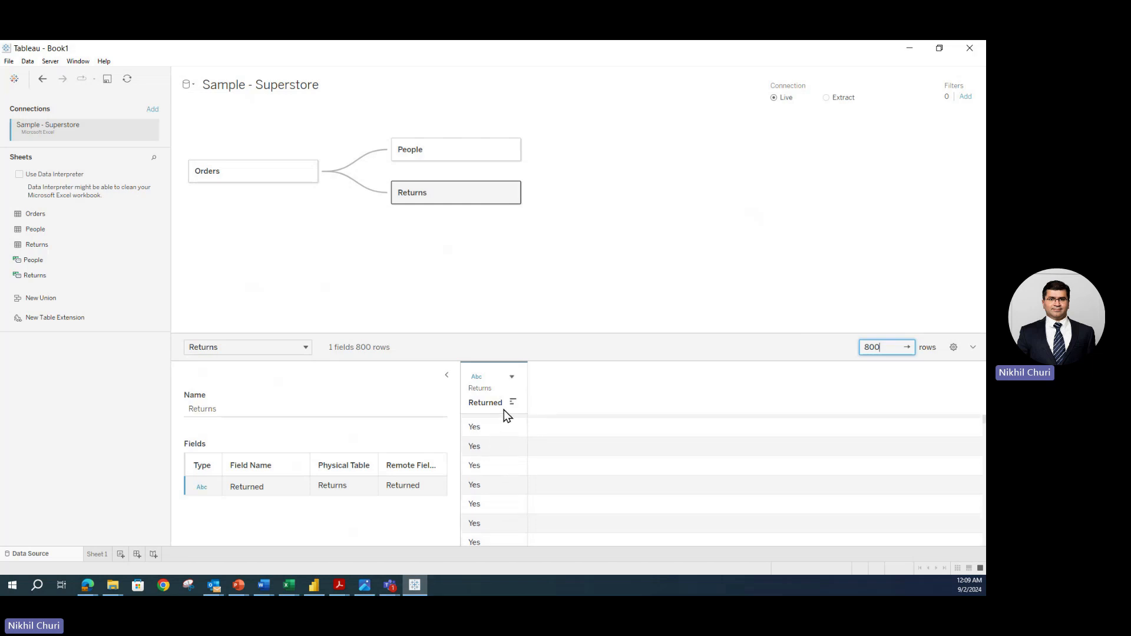
click(511, 379)
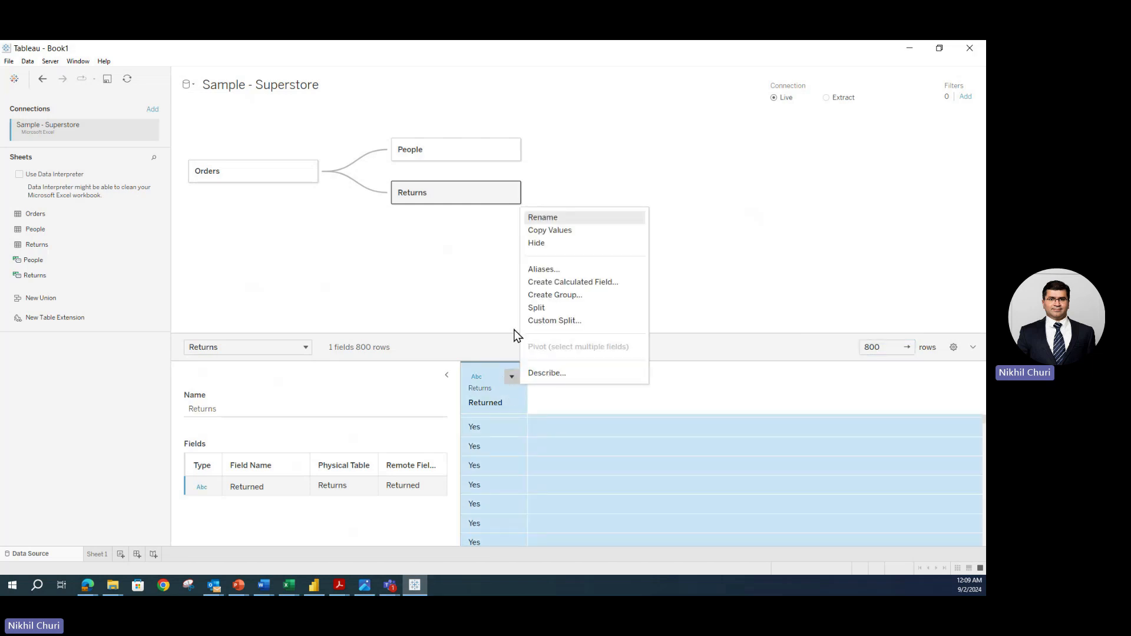
click(472, 306)
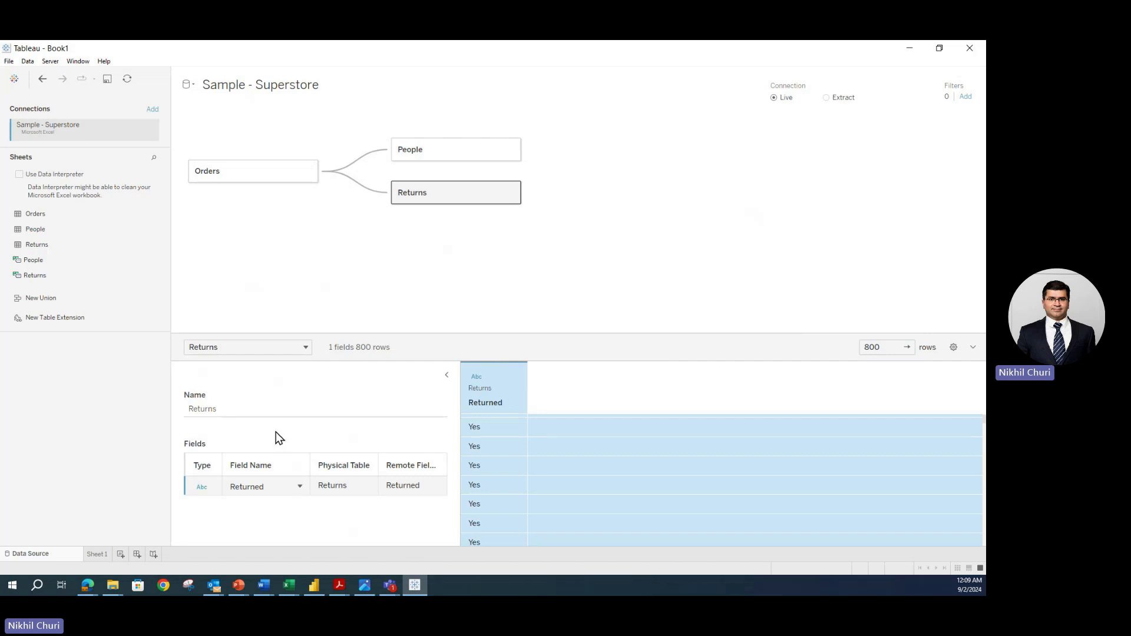
click(305, 348)
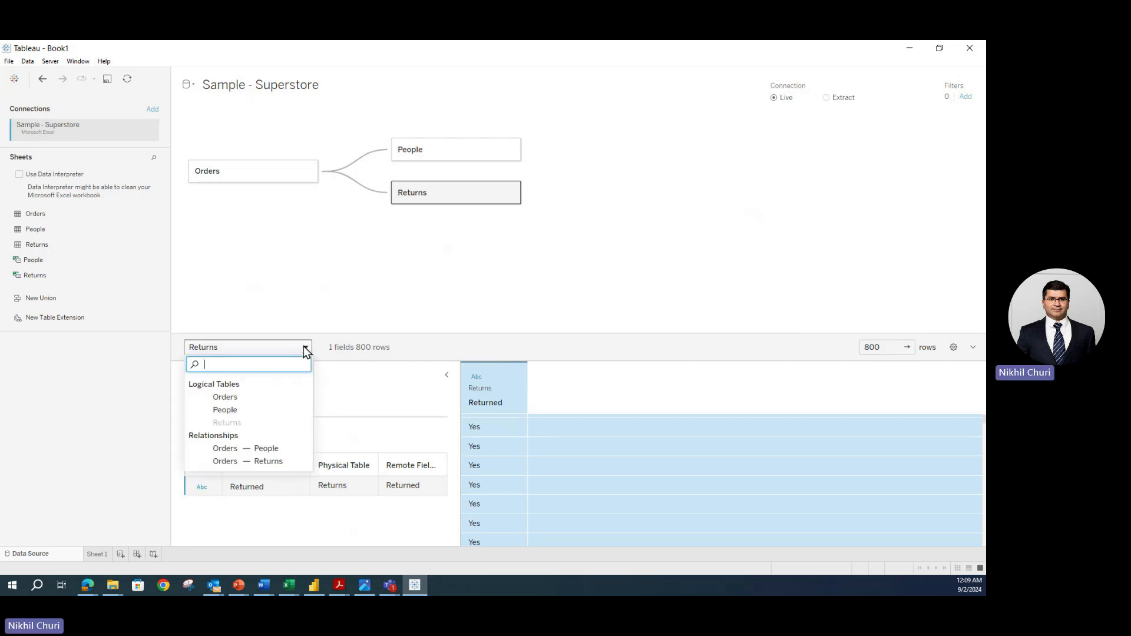
- Preview the Orders table again, then return to the Sheet 1 worksheet
click(238, 396)
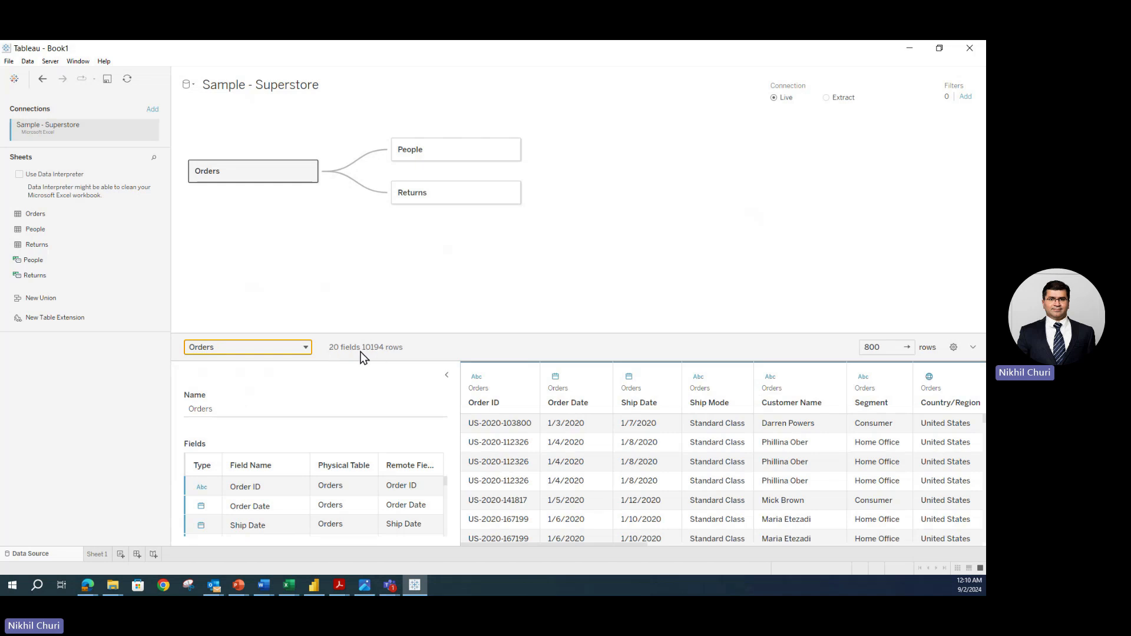
click(95, 555)
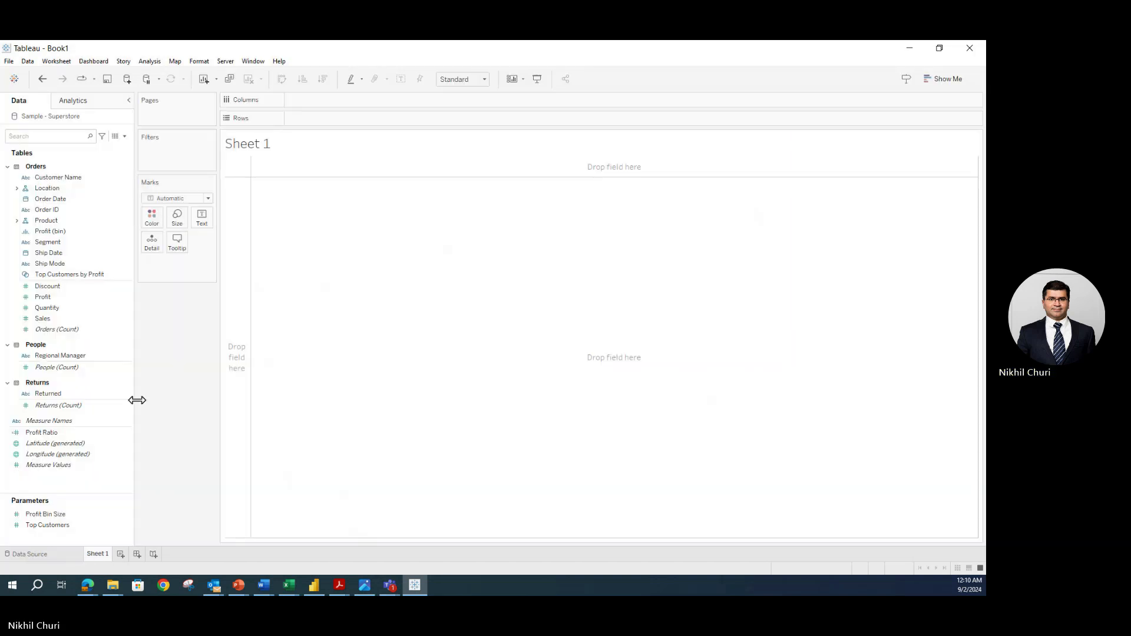
- Select the Customer Name and Location fields in the Data pane
click(34, 177)
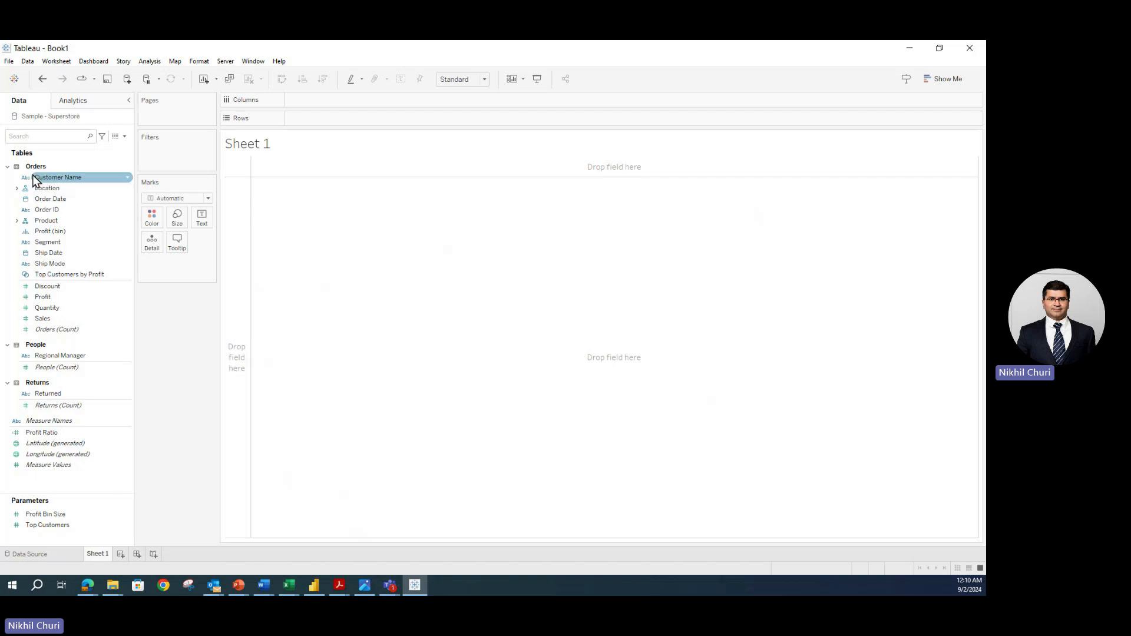
click(61, 188)
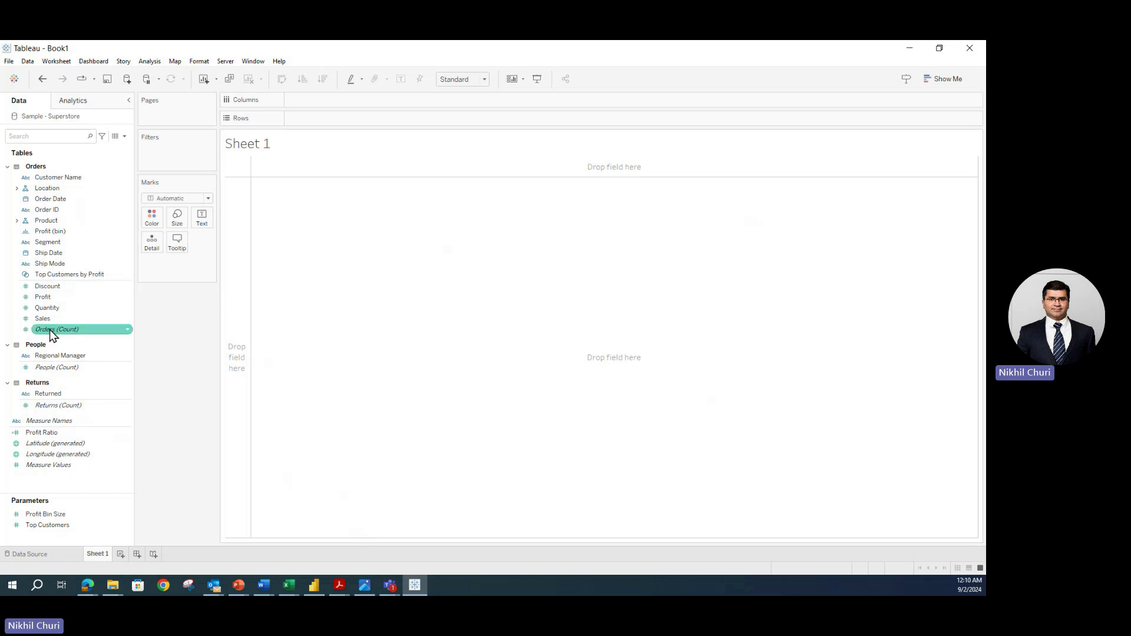
- Plot SUM(Sales) on Columns against SUM(Profit) on Rows as a single mark
drag(46, 319, 336, 103)
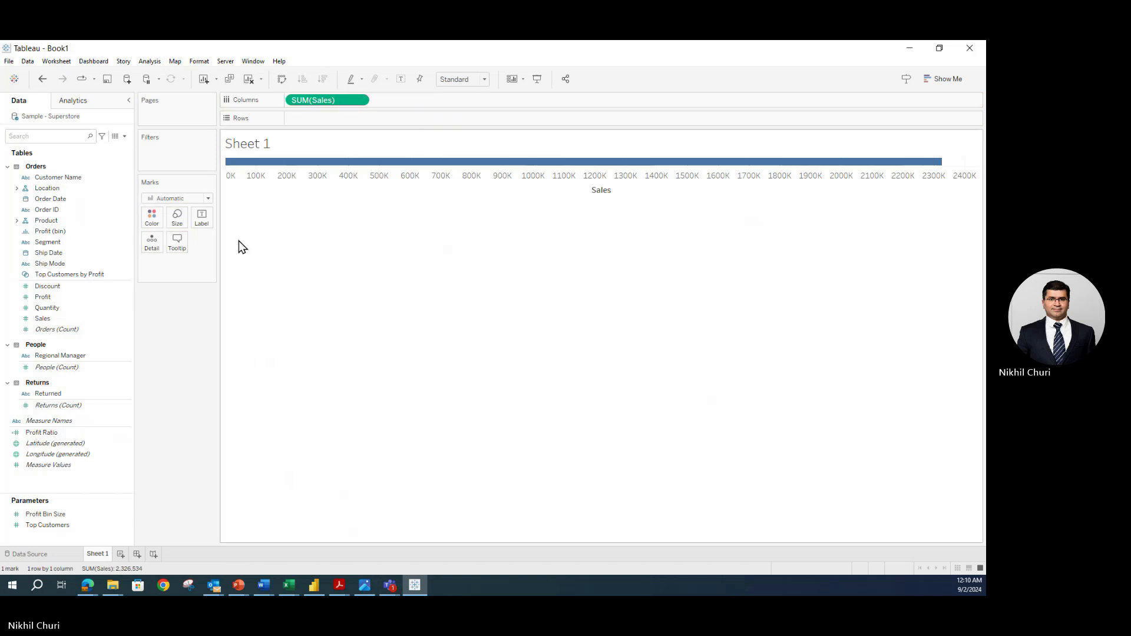
drag(56, 299, 306, 122)
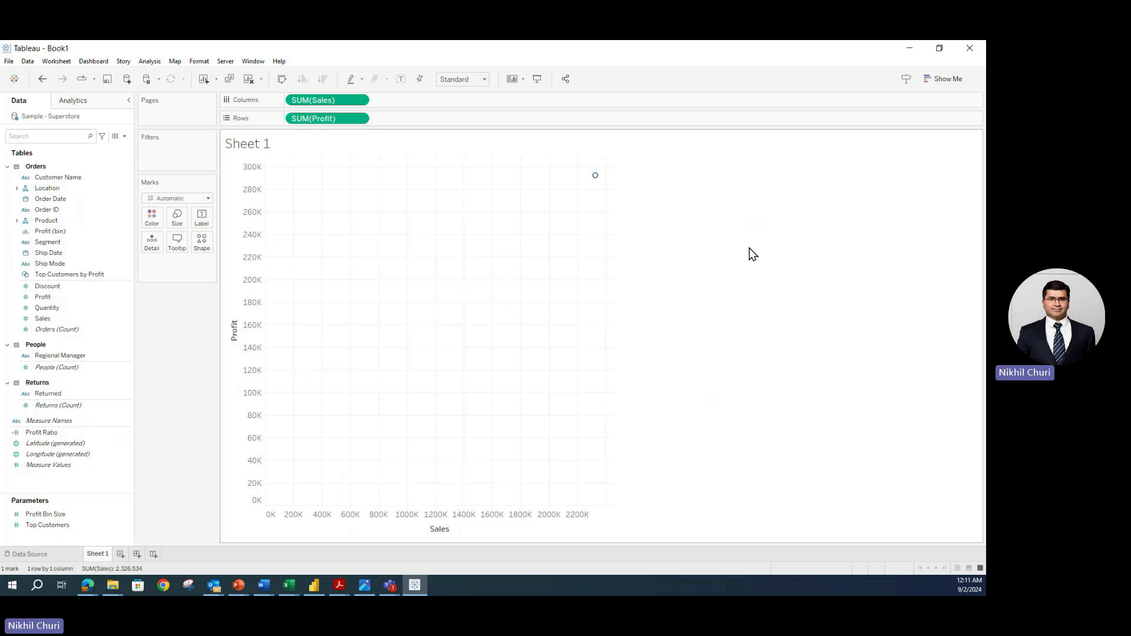
mouse_move(596, 180)
mouse_move(593, 180)
click(151, 61)
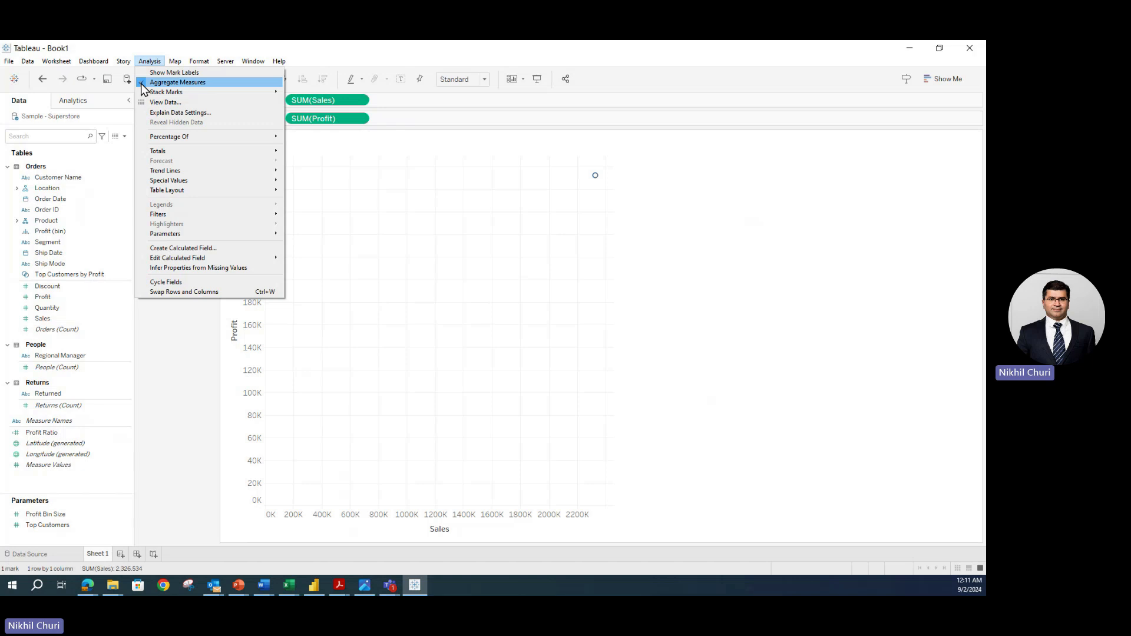
click(177, 82)
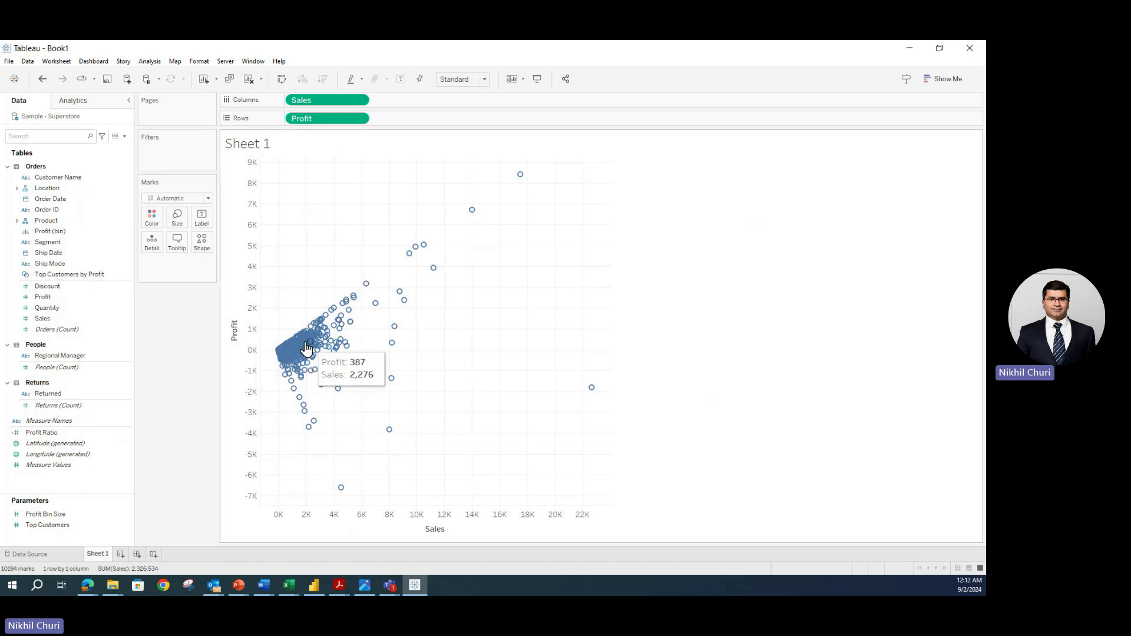
click(41, 80)
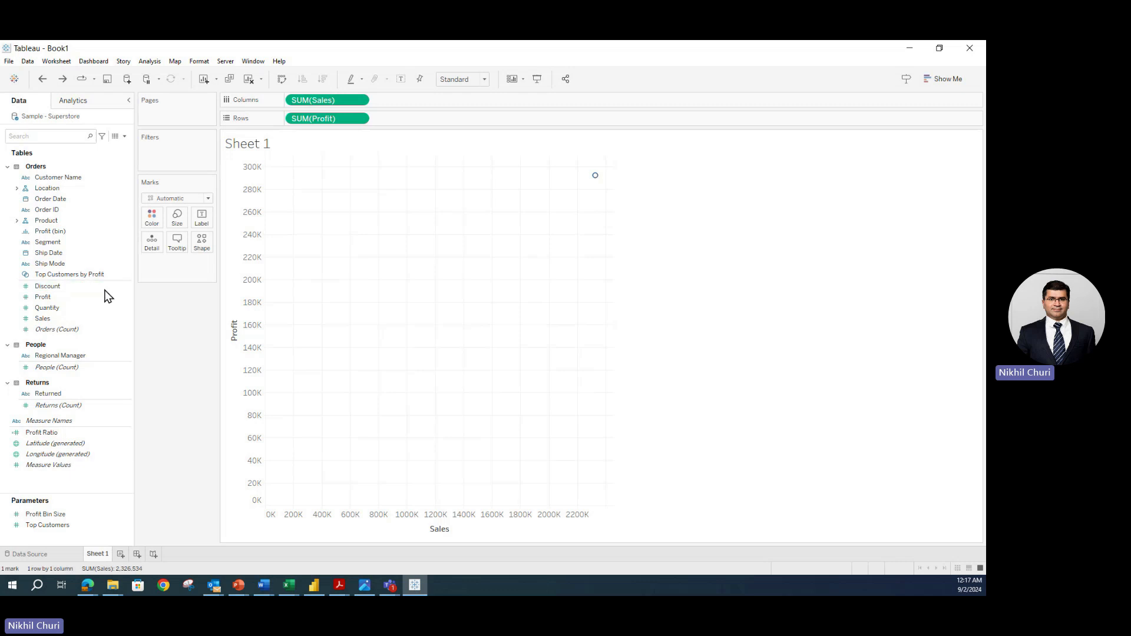
click(42, 211)
- Add Order ID to Detail for one mark per order; check the Analysis menu without changes
drag(43, 216, 155, 246)
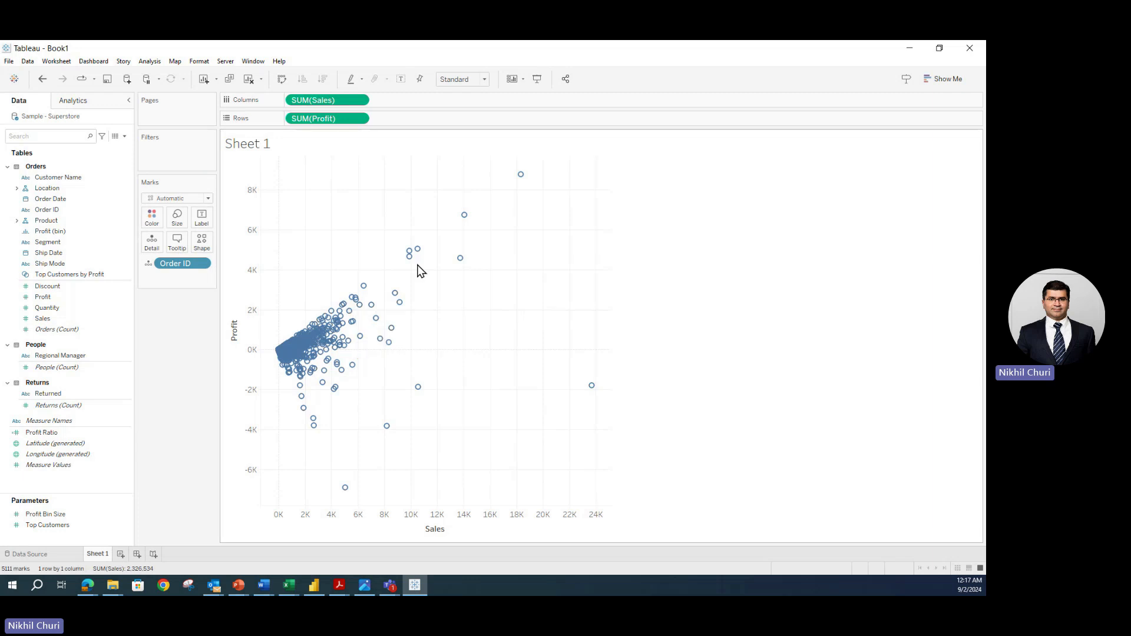
click(149, 62)
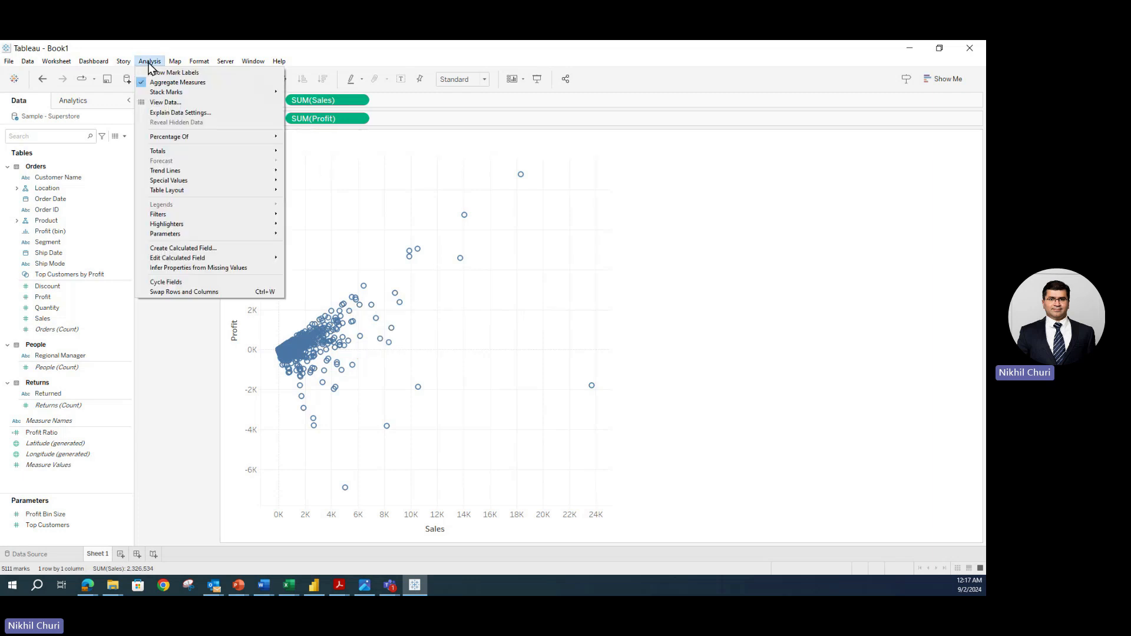
click(154, 348)
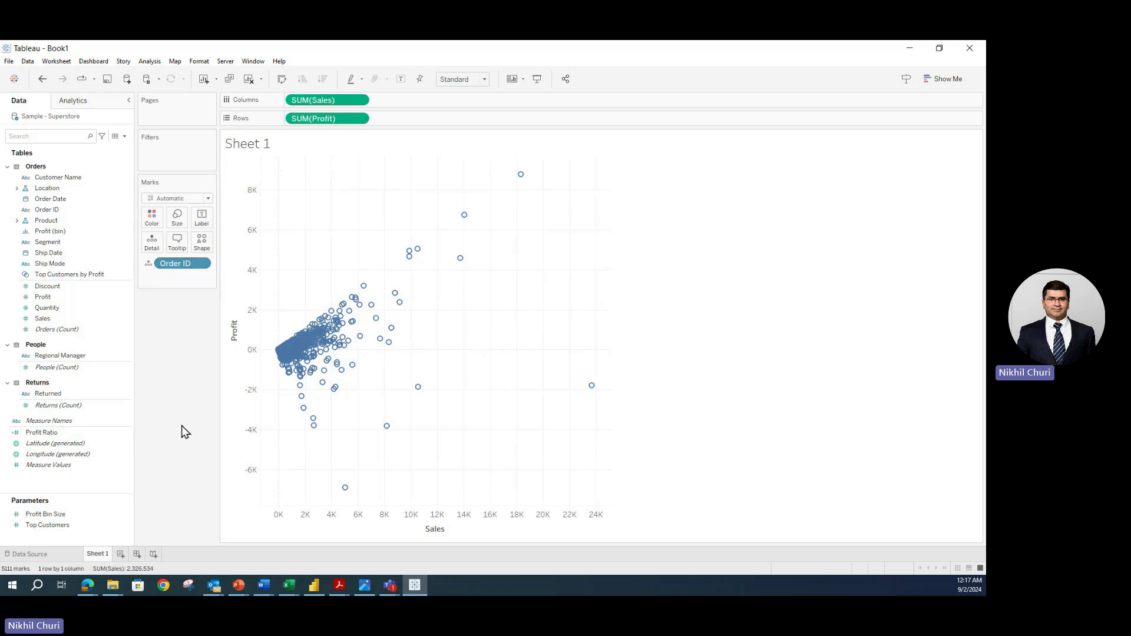
click(34, 557)
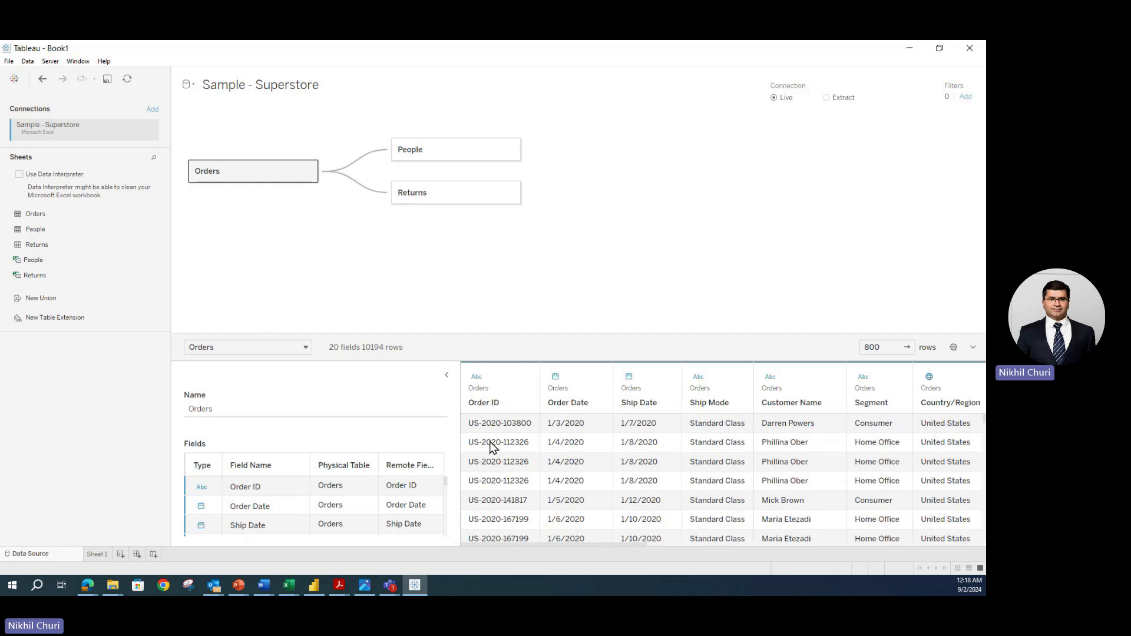
scroll(494, 448, down, 8)
scroll(514, 469, up, 8)
click(97, 554)
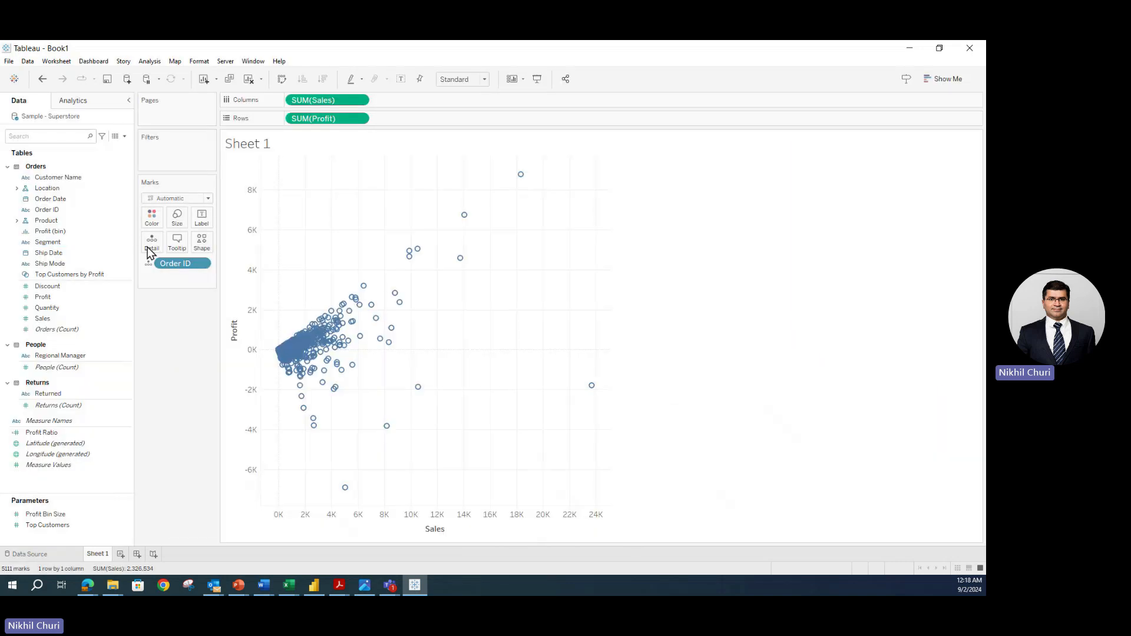
click(44, 211)
mouse_move(324, 333)
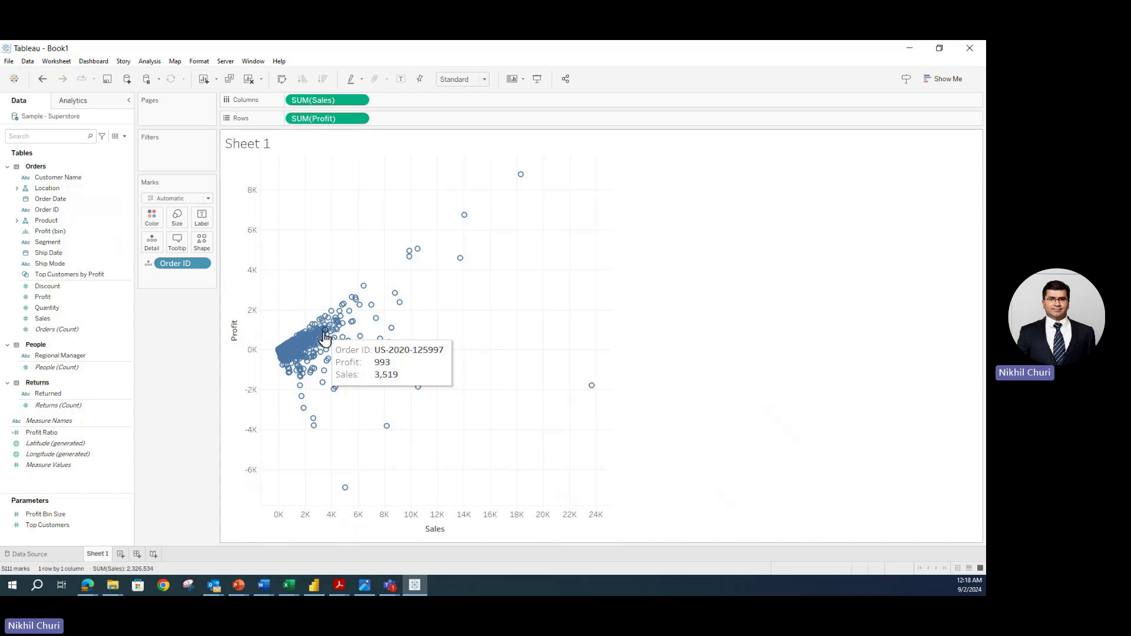
mouse_move(395, 296)
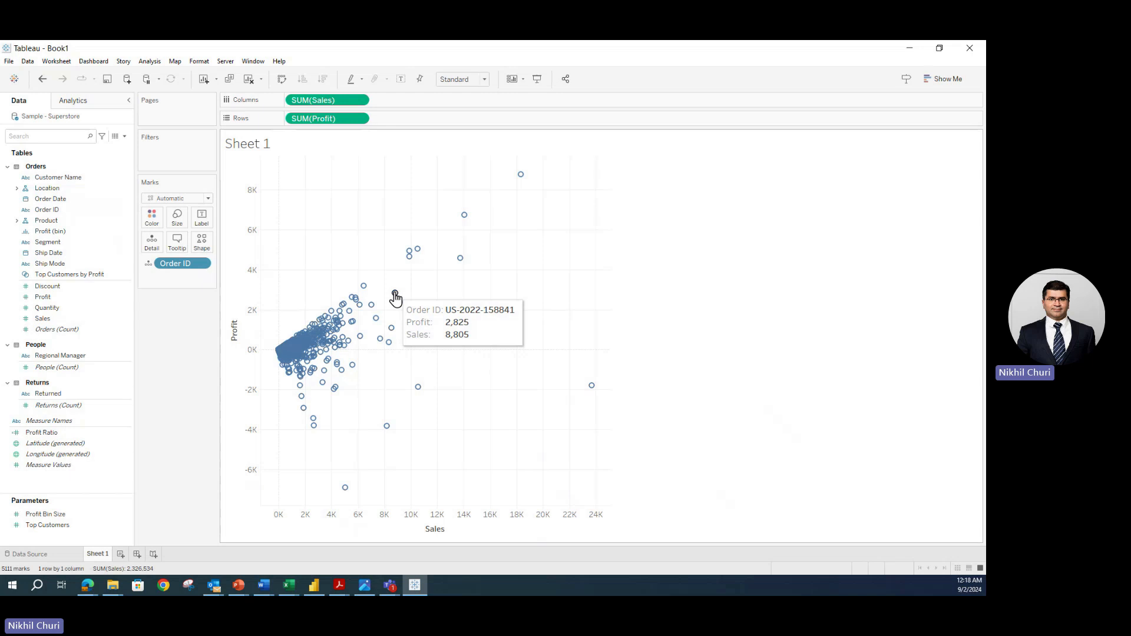
mouse_move(337, 392)
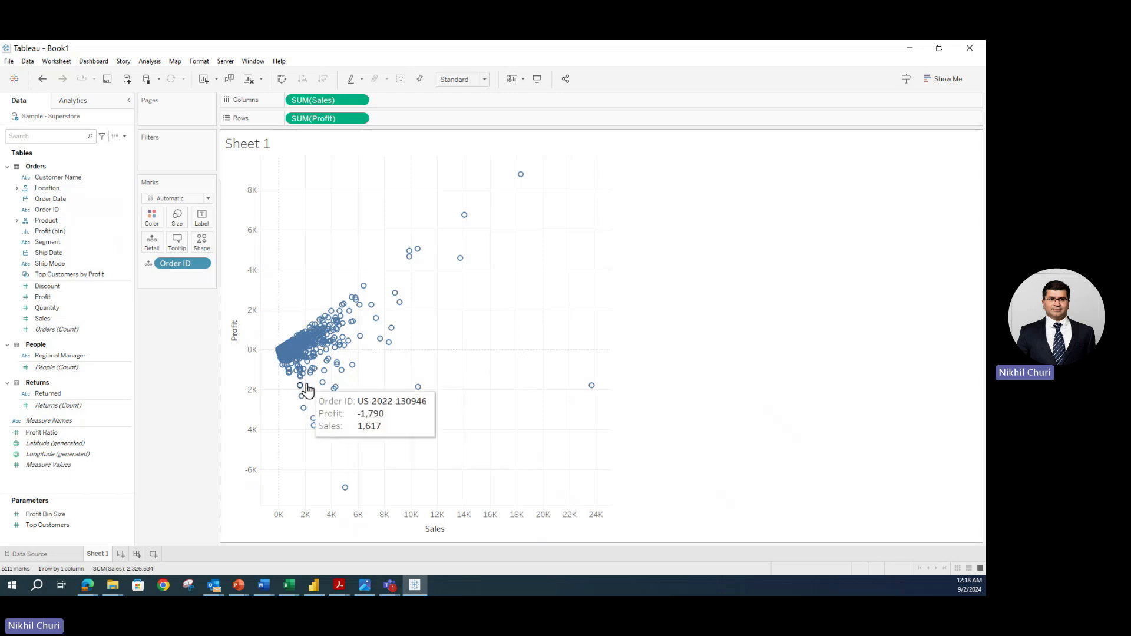
mouse_move(303, 377)
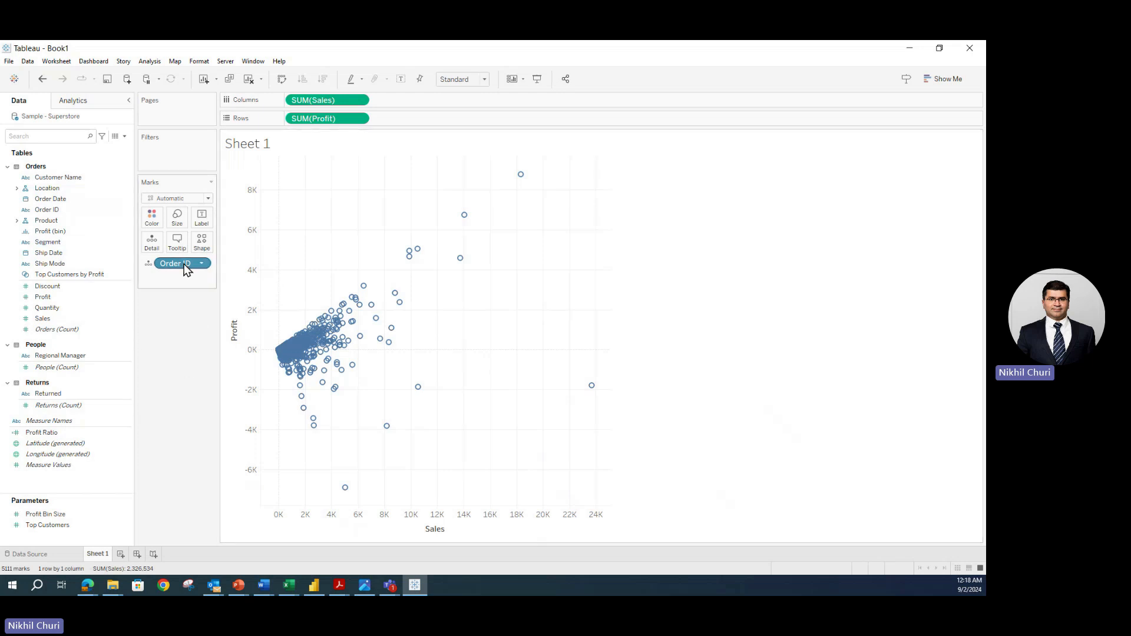
- Undo back to a single mark, then add State/Province to Detail for 59 per-state marks
click(43, 79)
click(44, 79)
click(43, 79)
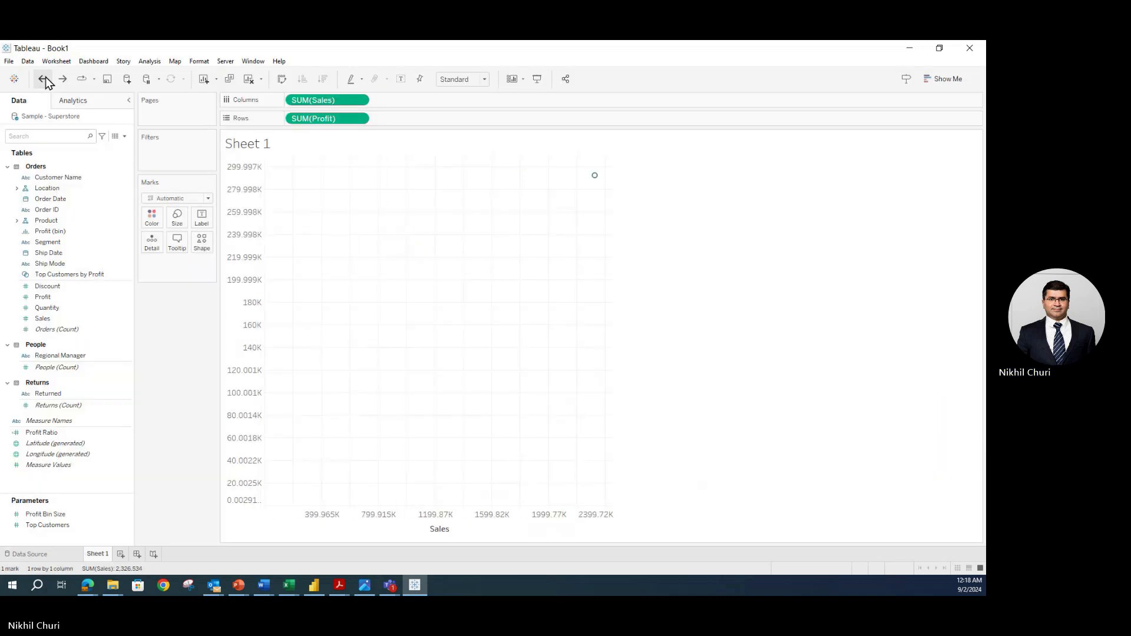
click(17, 188)
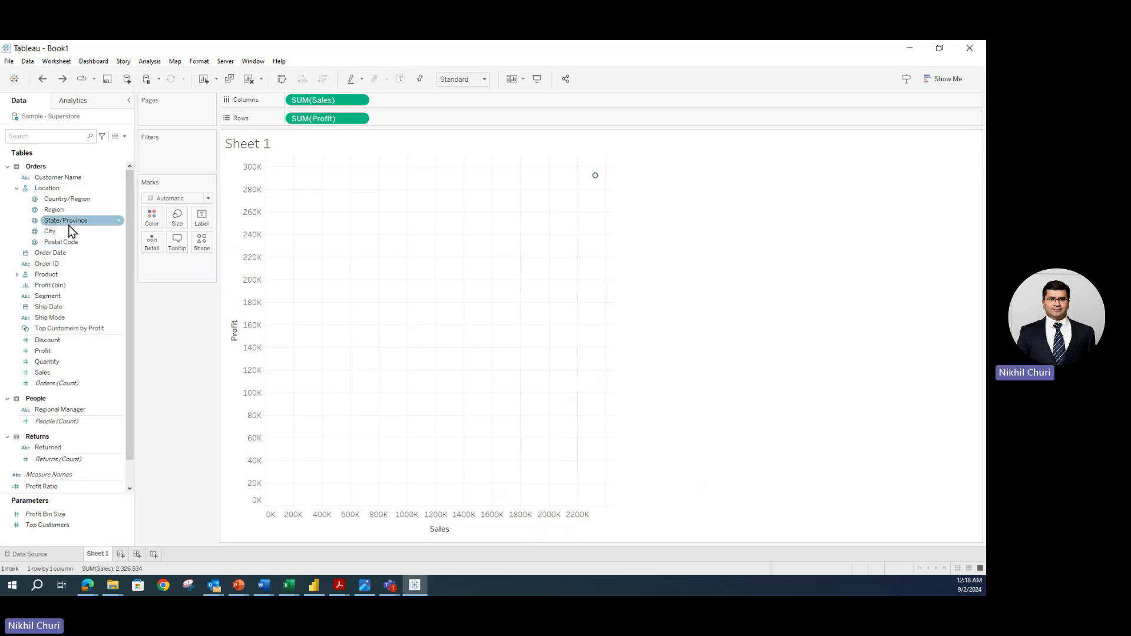
drag(60, 221, 152, 245)
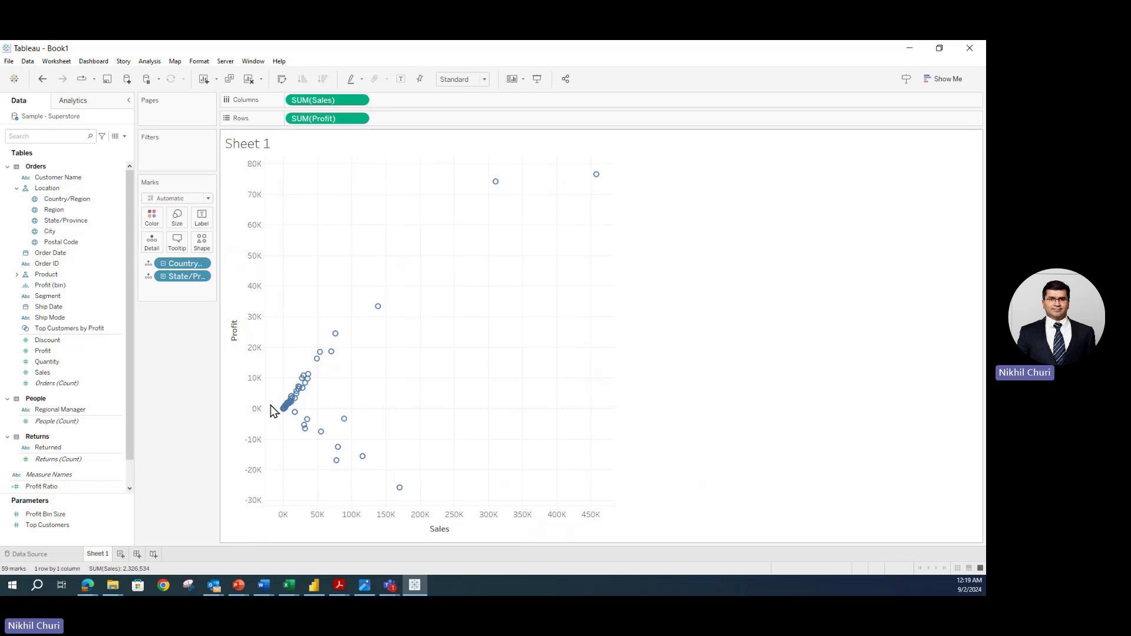
mouse_move(299, 397)
mouse_move(495, 181)
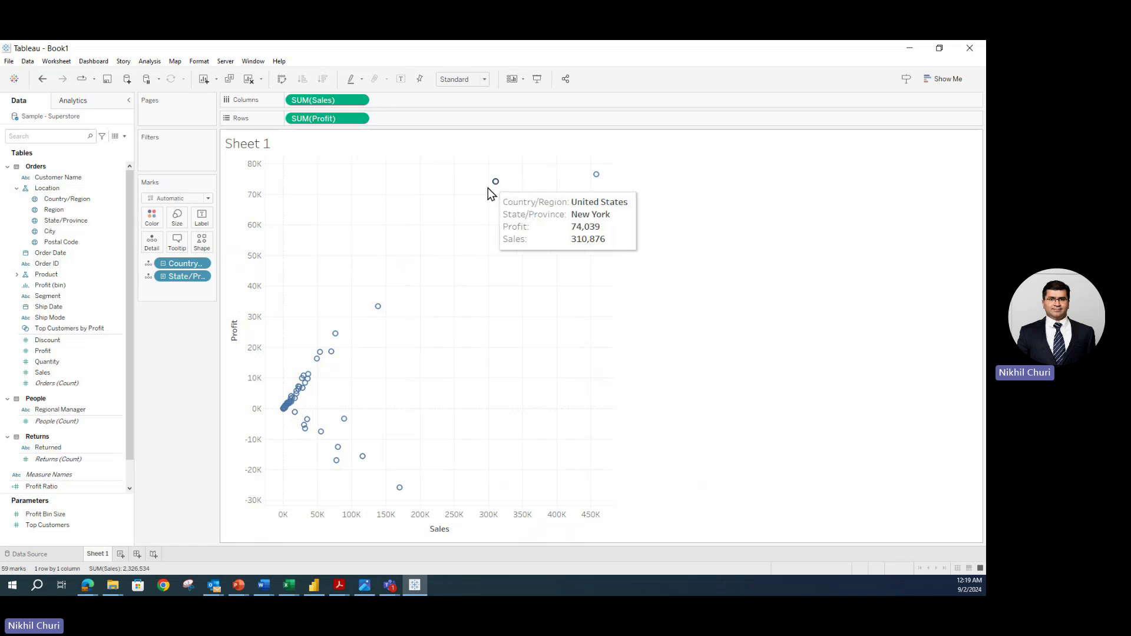
click(321, 433)
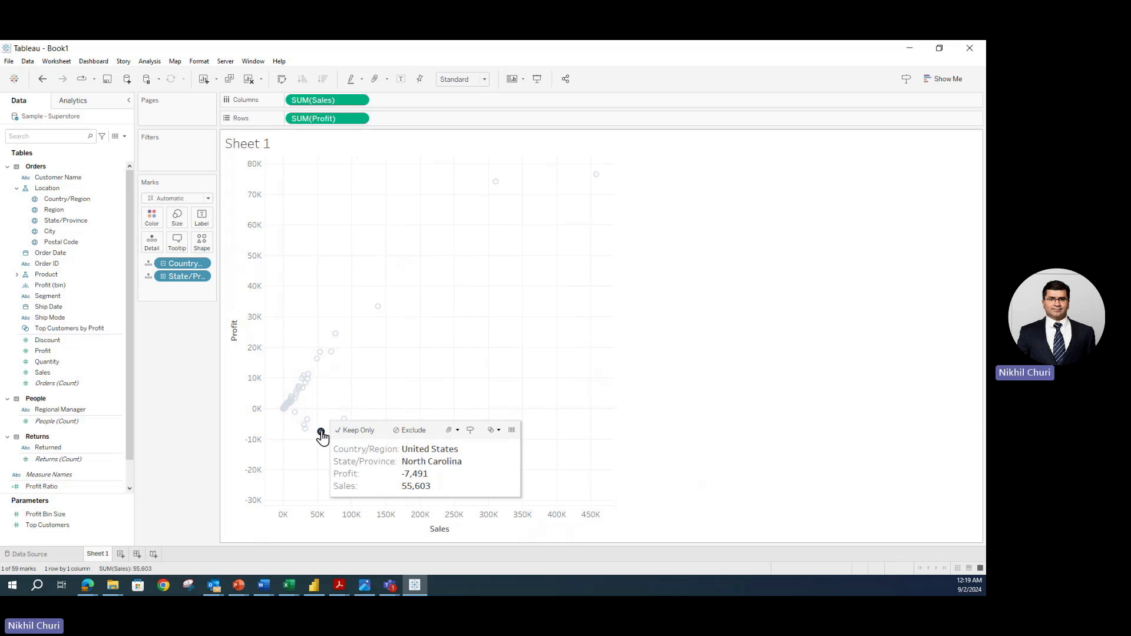
click(321, 432)
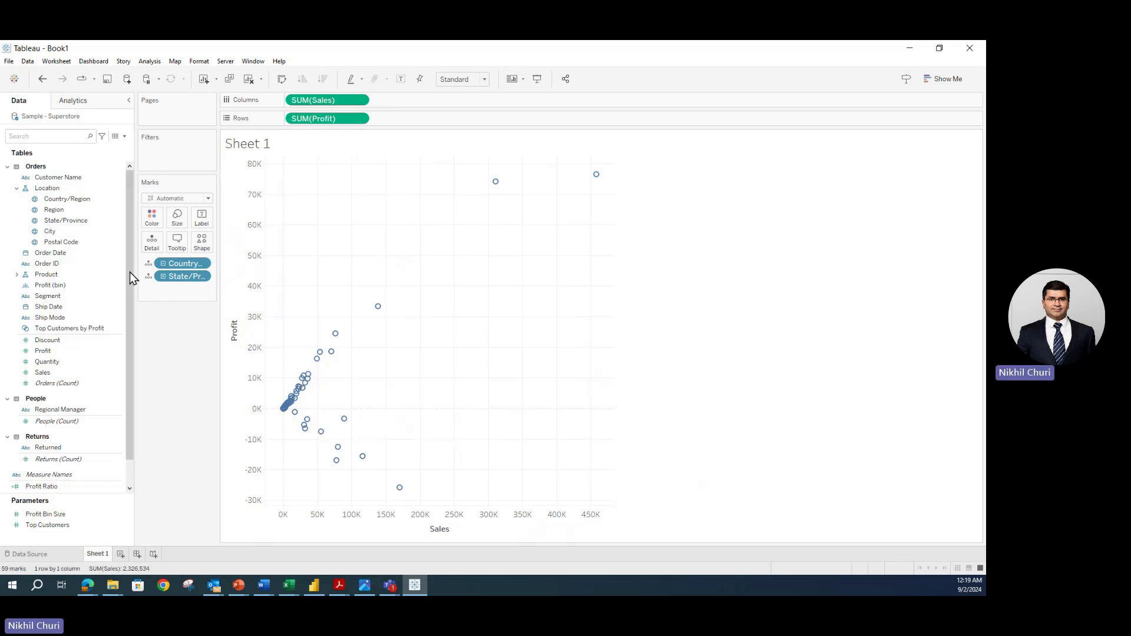
- Try Country/Region on Detail, undo it, then add City for 616 per-city marks
click(42, 79)
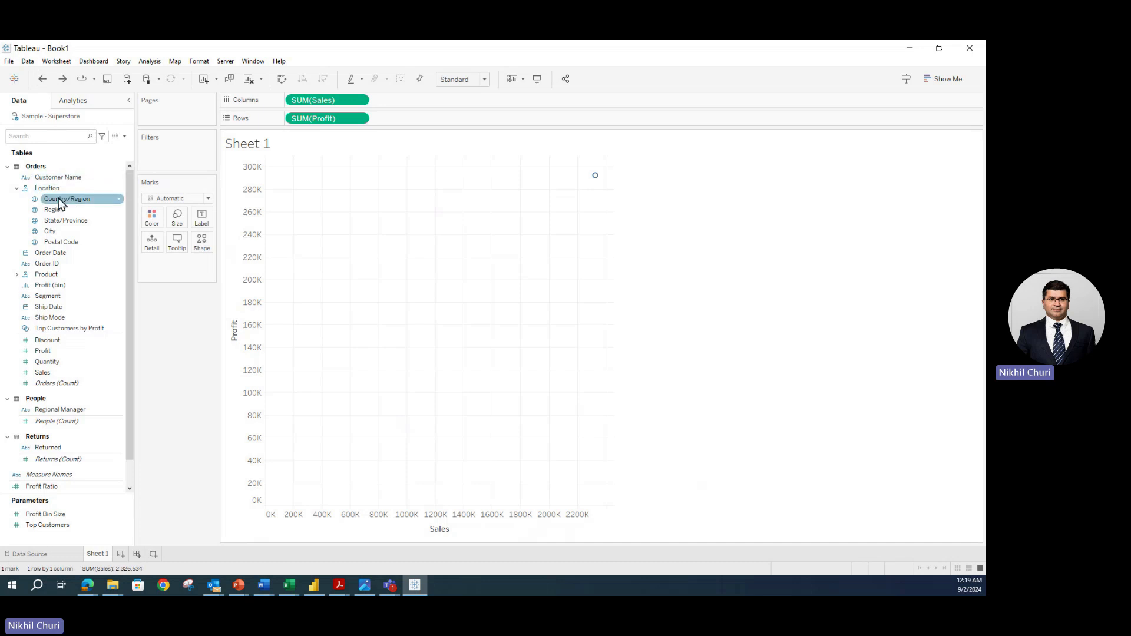
drag(55, 204, 158, 246)
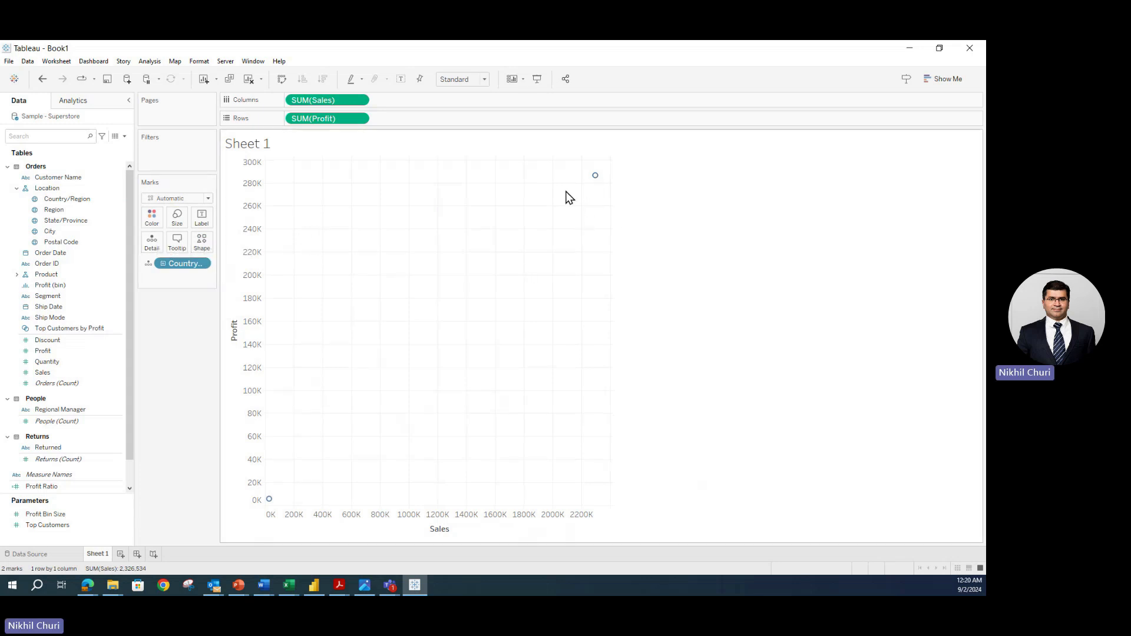
mouse_move(591, 176)
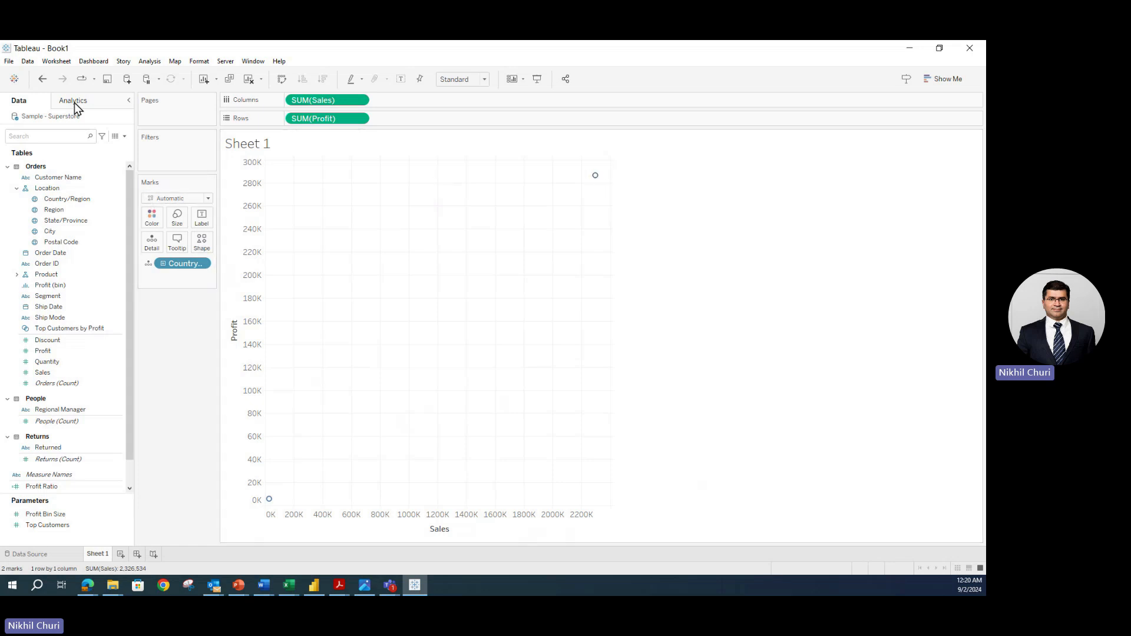
click(36, 79)
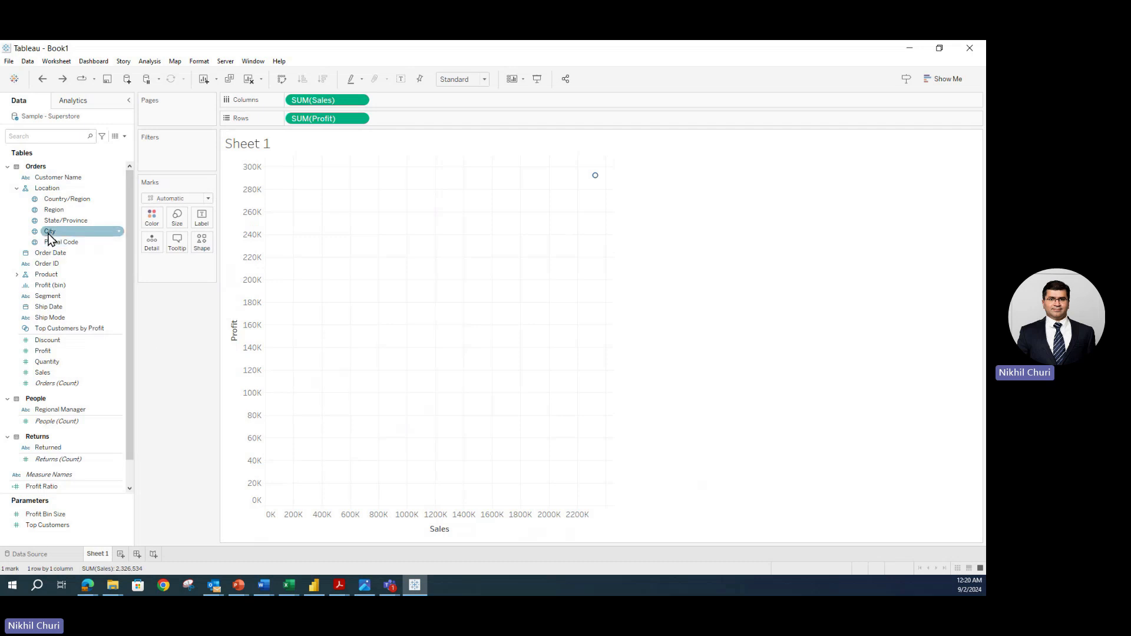
drag(49, 237, 155, 248)
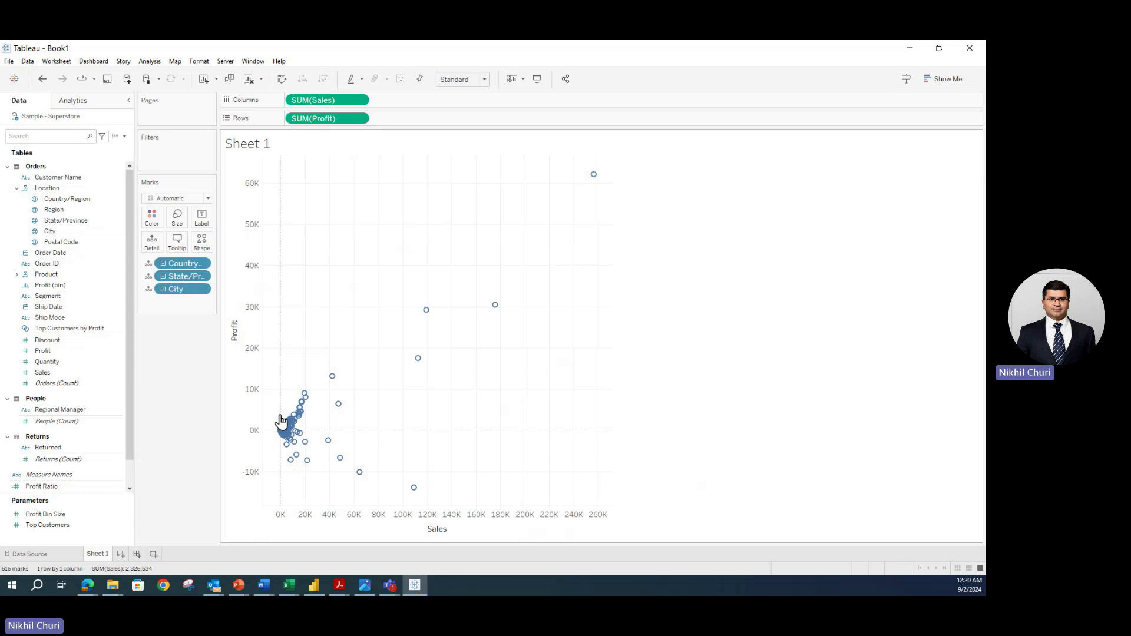
mouse_move(289, 407)
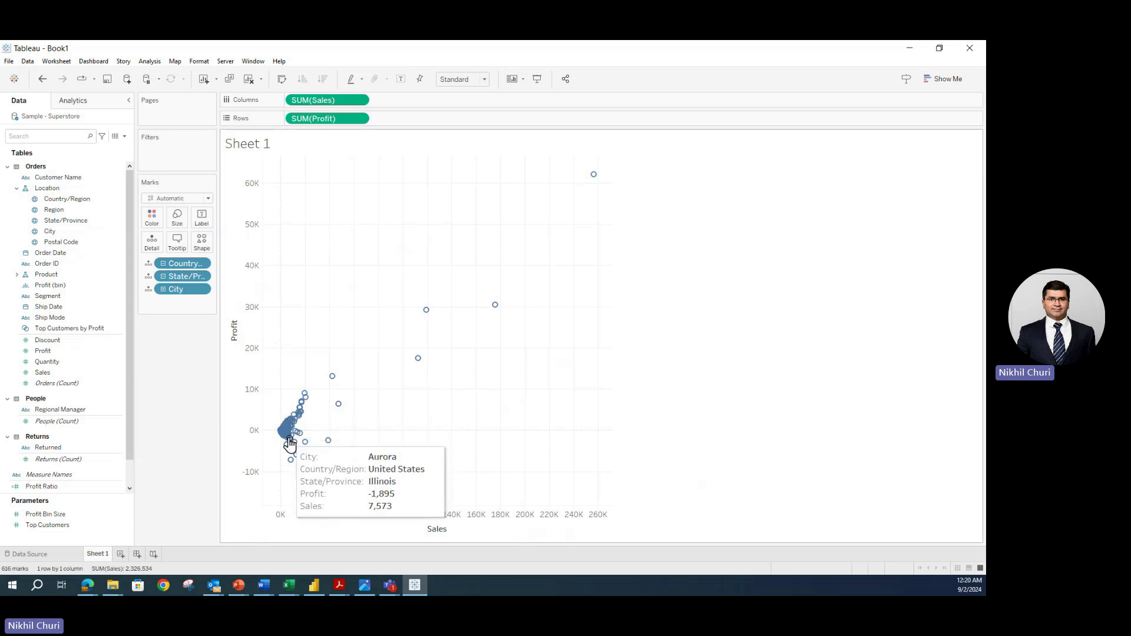
mouse_move(501, 315)
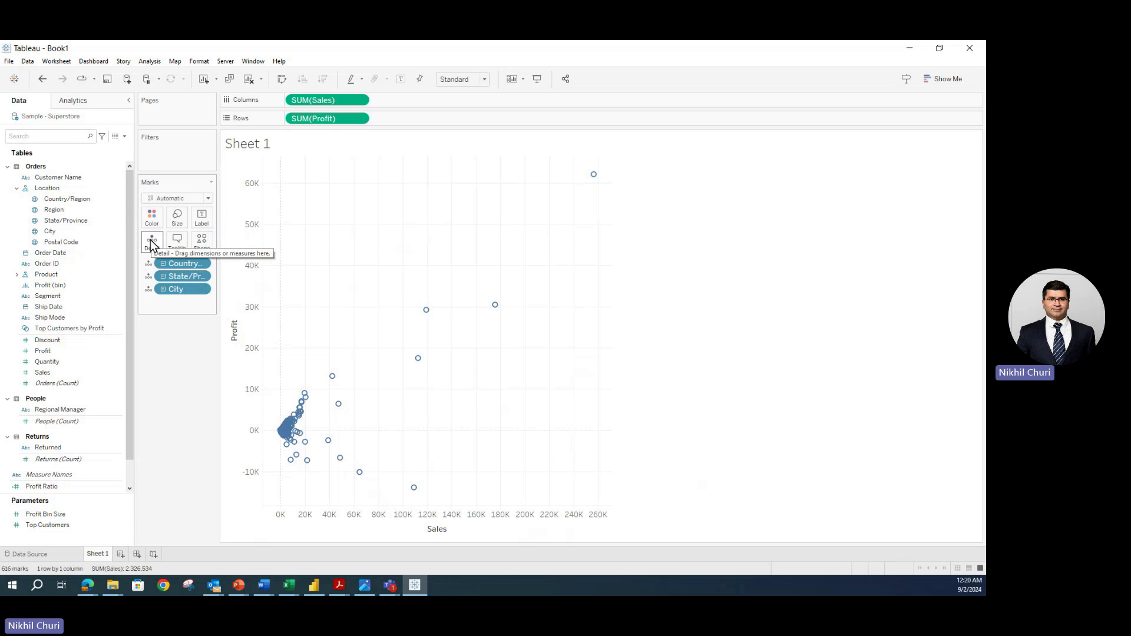
click(52, 198)
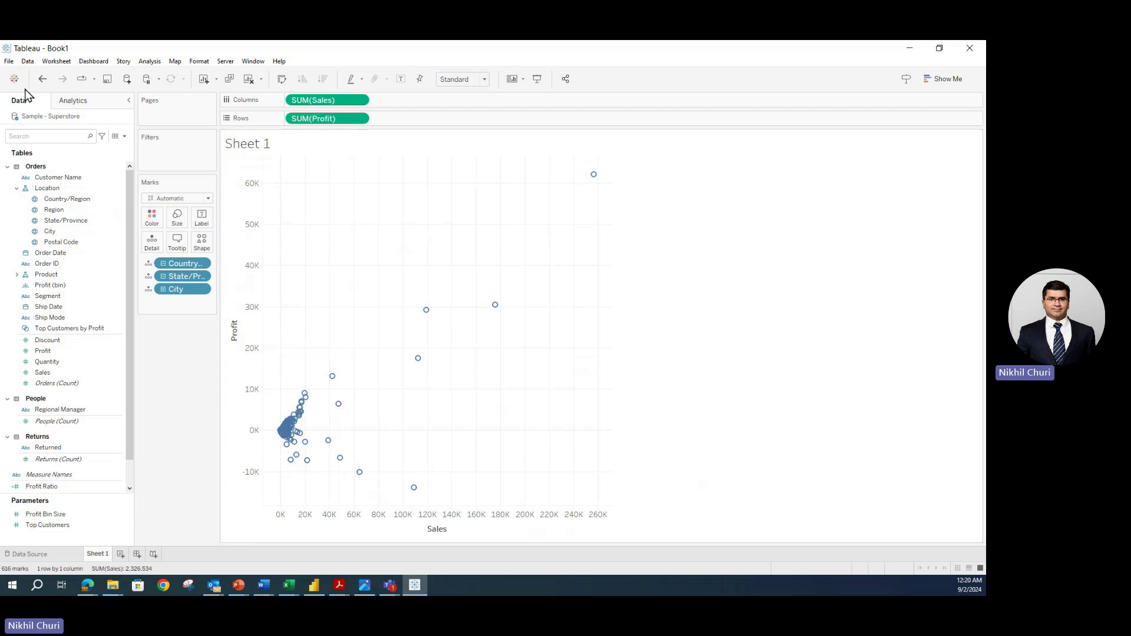
click(42, 79)
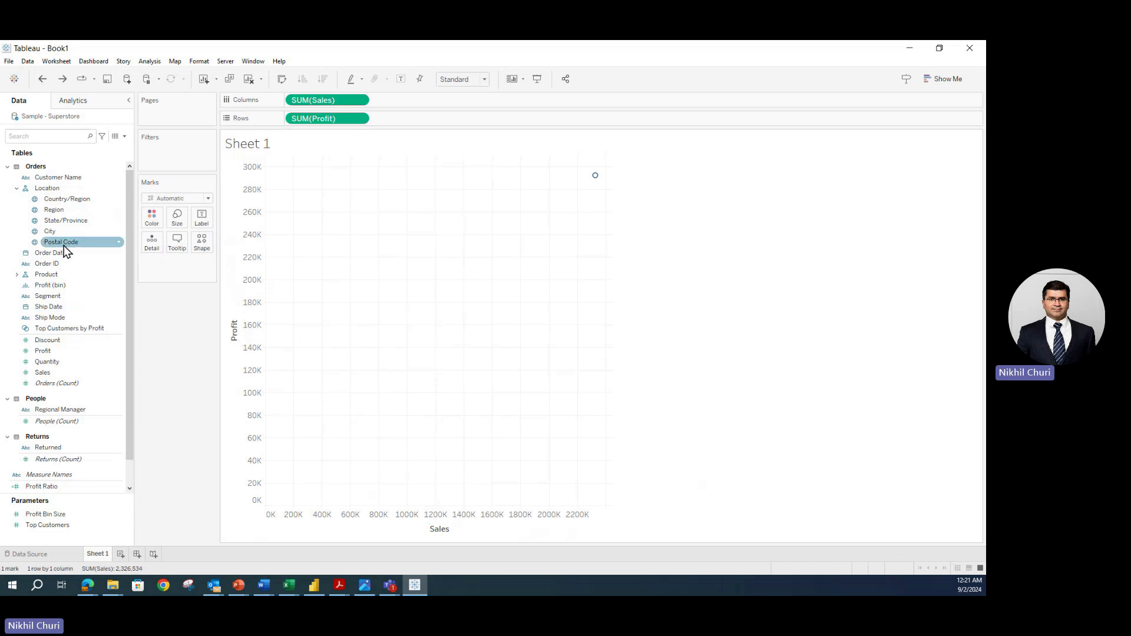
- Put Order ID back on Detail, giving 5111 per-order marks
click(49, 265)
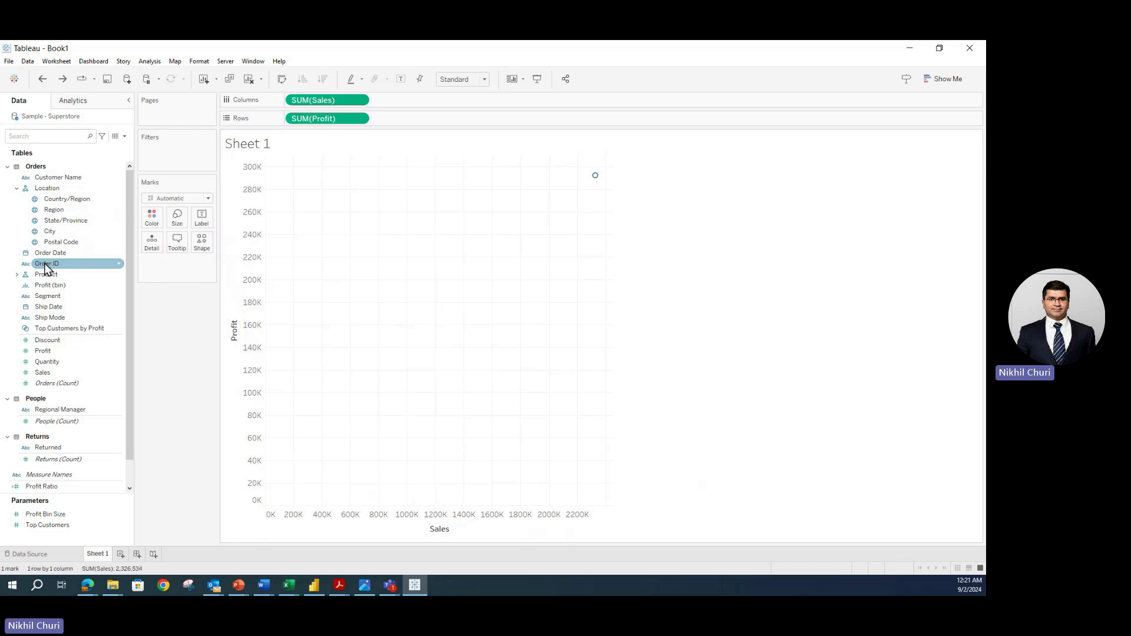
drag(41, 263, 154, 247)
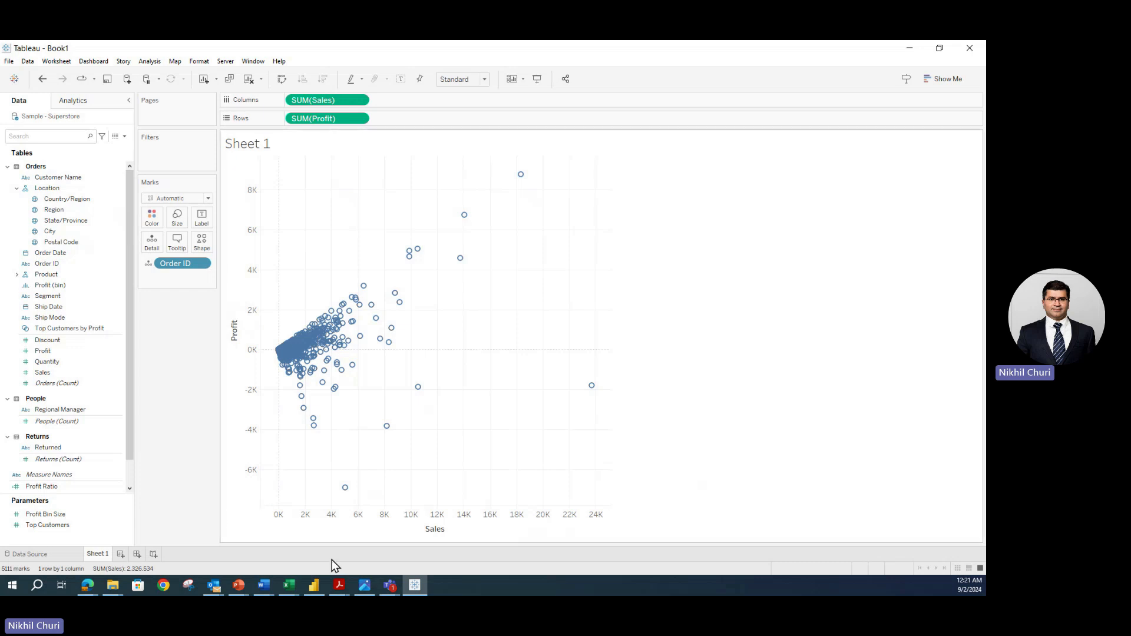
click(39, 476)
- Add a linear trend line to the order-level Sales–Profit scatter from the Analytics pane
mouse_move(352, 300)
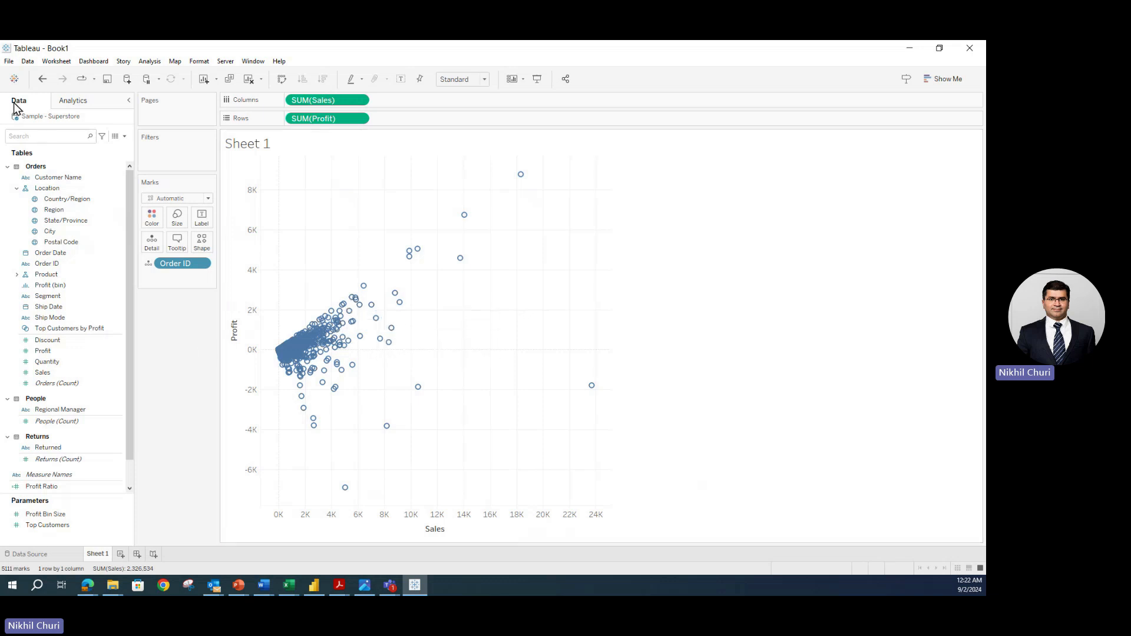
click(73, 102)
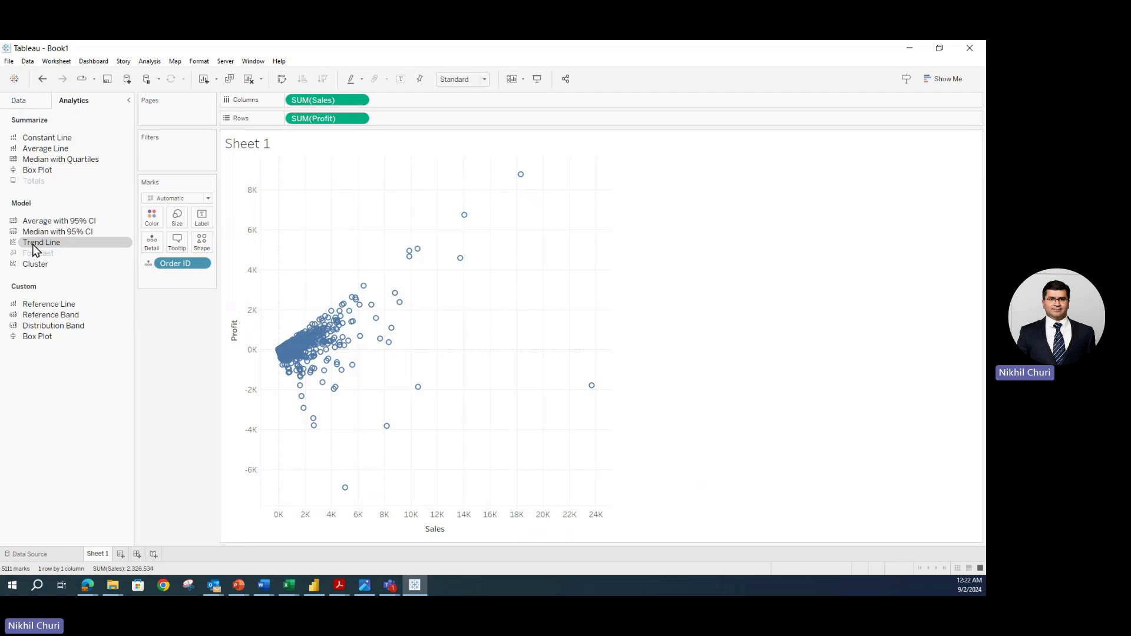
drag(34, 250, 337, 334)
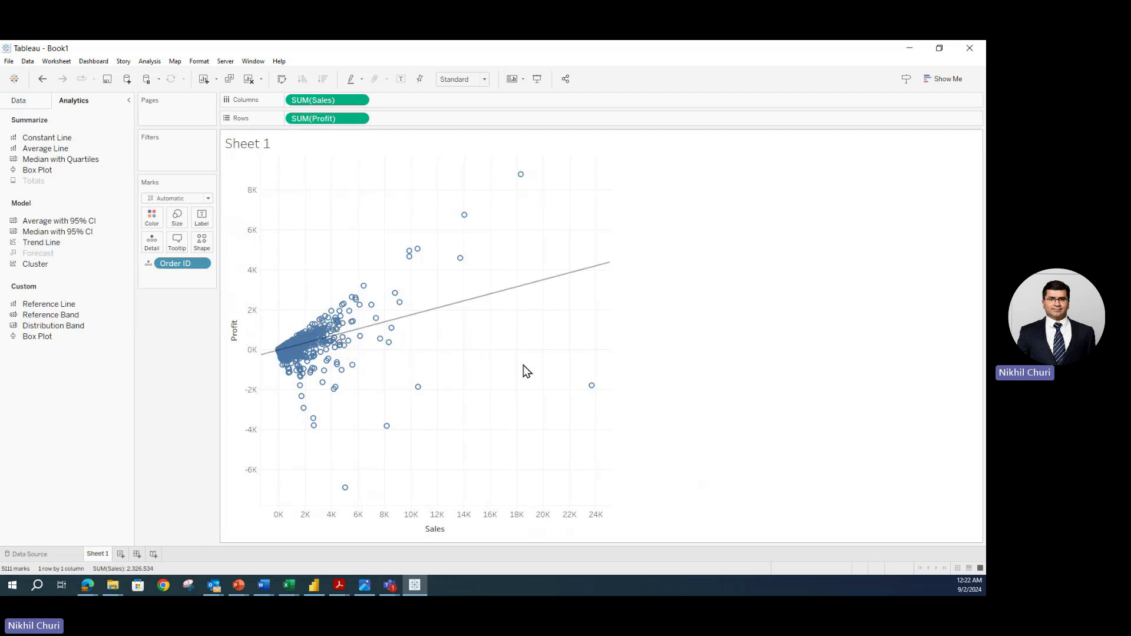
- Undo the linear trend line, try a polynomial trend line instead, then undo that too
click(42, 79)
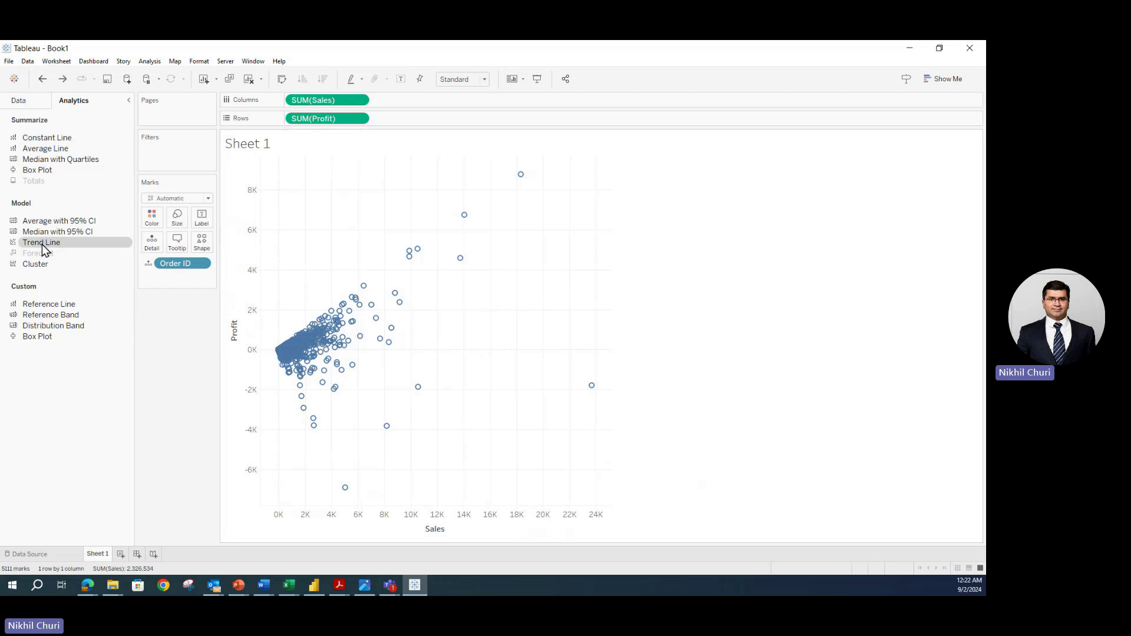
mouse_move(42, 245)
mouse_down()
mouse_move(162, 306)
mouse_move(388, 313)
mouse_move(386, 345)
mouse_move(373, 260)
mouse_move(329, 179)
mouse_move(545, 184)
mouse_move(292, 181)
mouse_move(487, 182)
mouse_up()
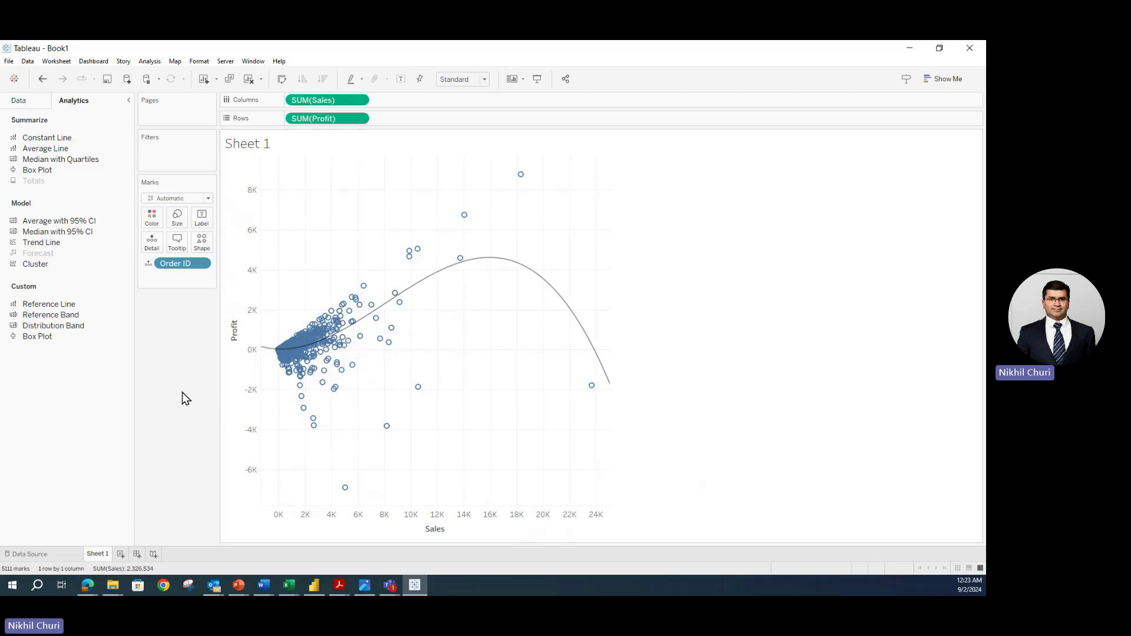
click(42, 79)
- Restore the linear trend line on the Sales–Profit scatter, rising to about 4K profit at 24K sales
drag(34, 248, 338, 186)
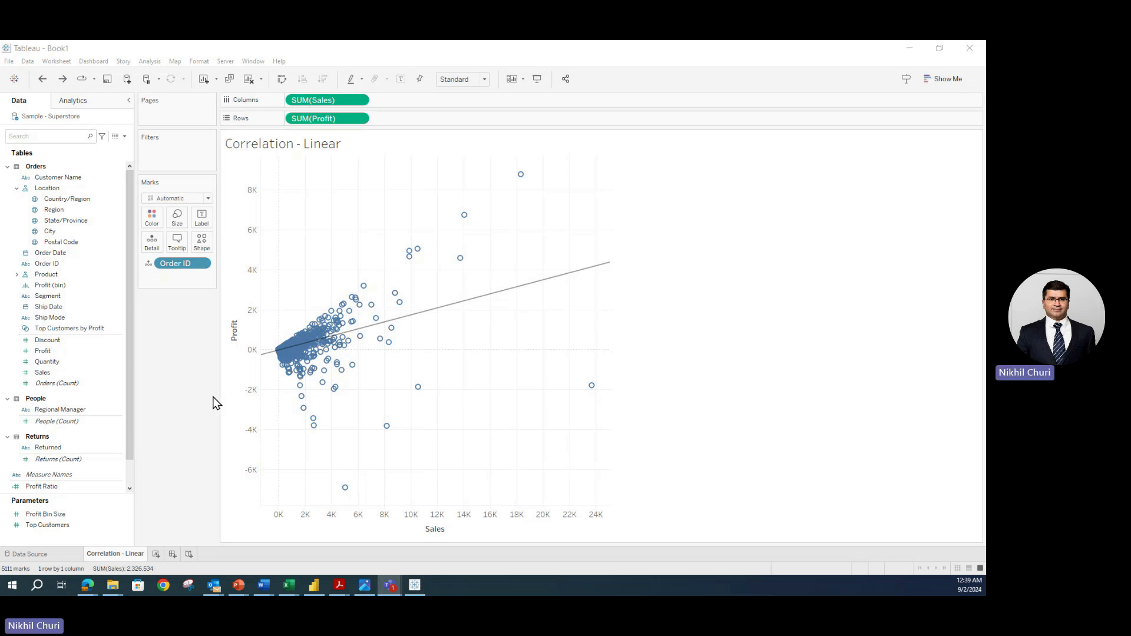
click(142, 409)
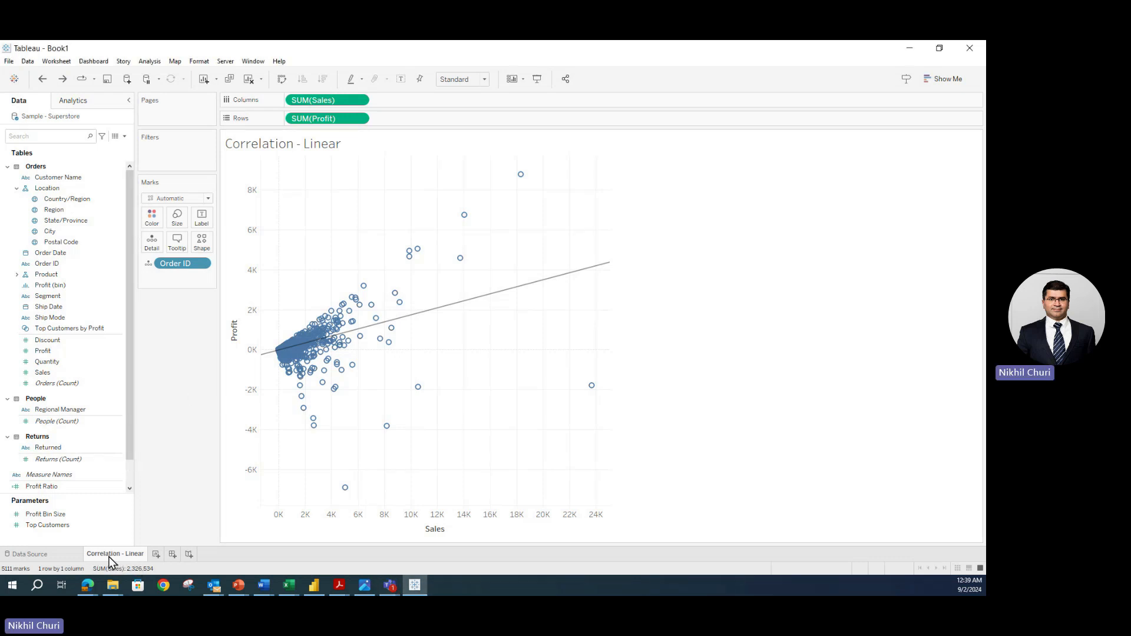
mouse_move(121, 557)
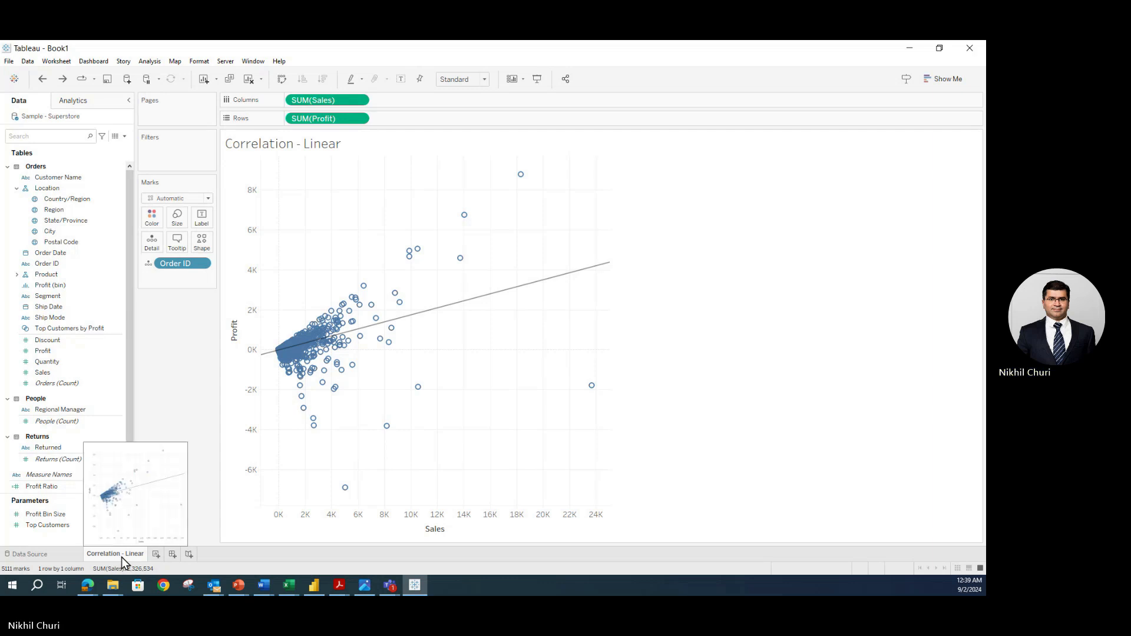
- Duplicate the Correlation - Linear sheet and remove Order ID detail so it shows one aggregated mark
right_click(122, 558)
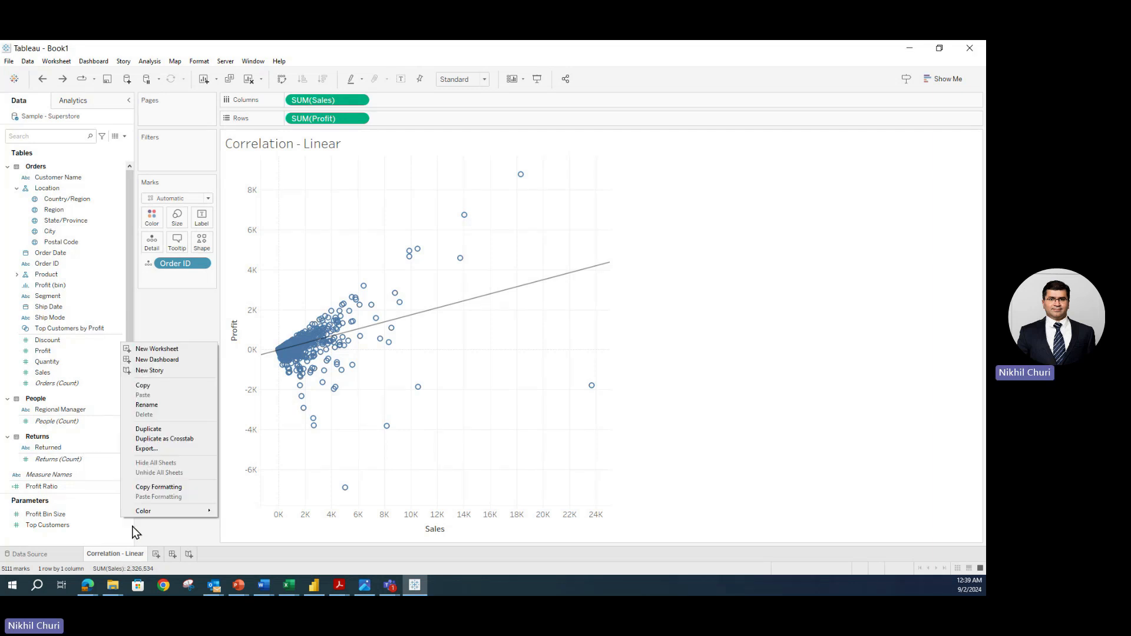
click(155, 430)
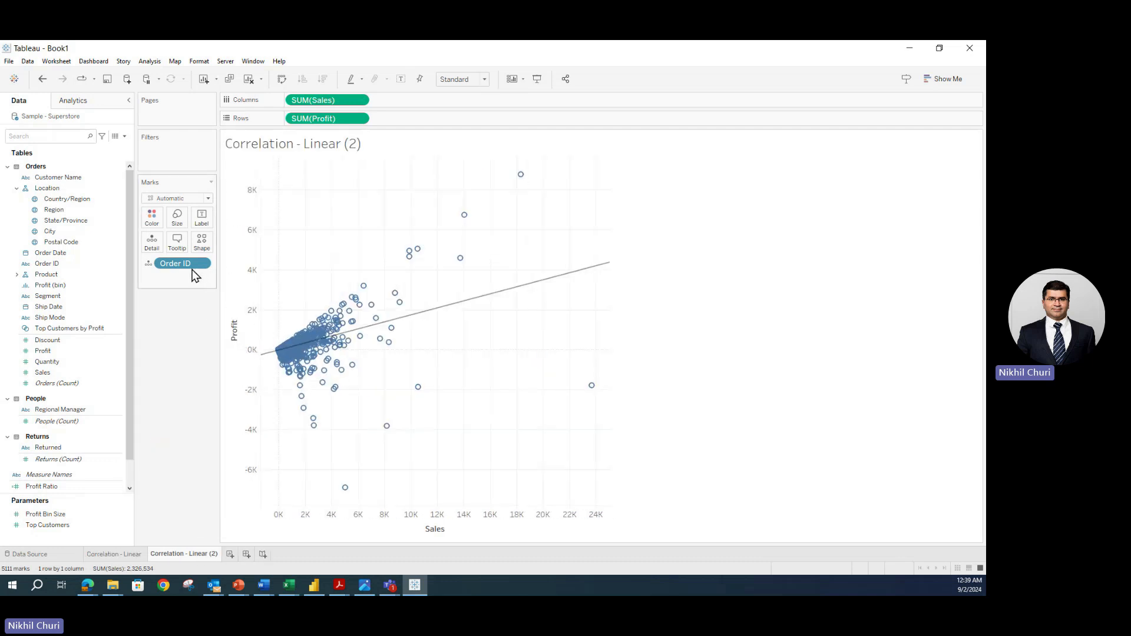
drag(189, 270, 195, 363)
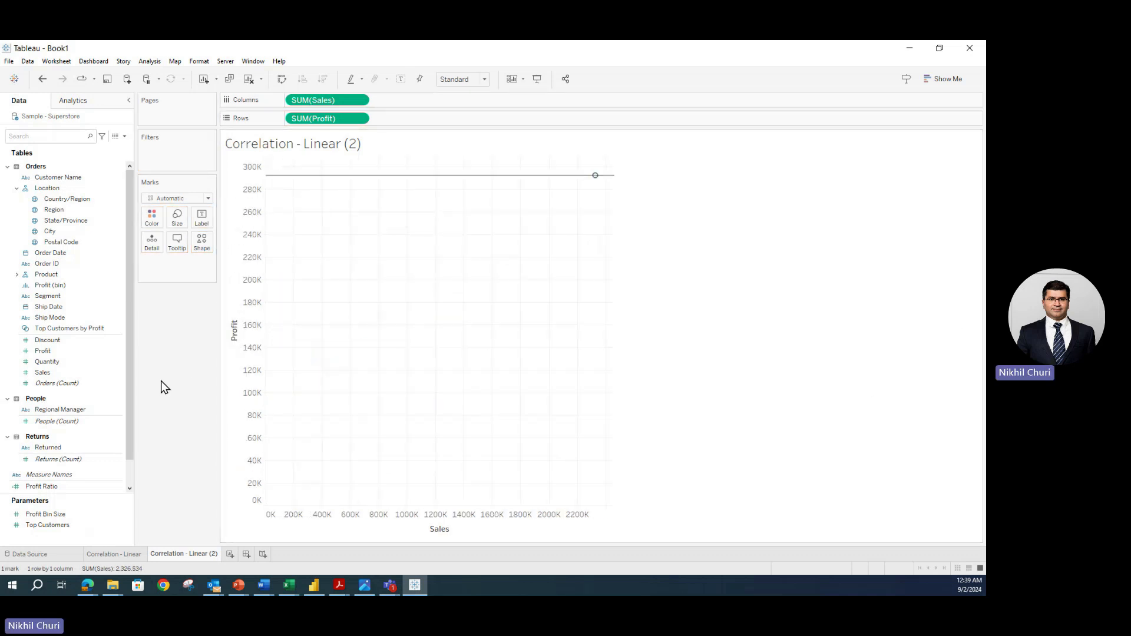
click(74, 341)
click(70, 351)
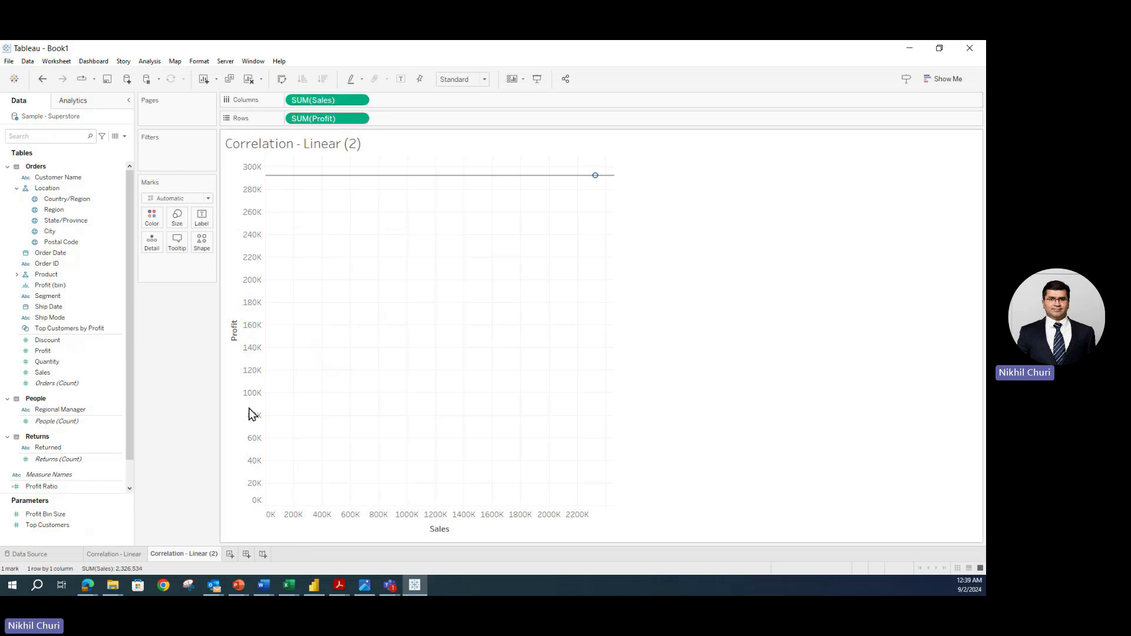
- Put Profit on Columns, Sales on Rows, and Quantity on both to form a 3×3 matrix
drag(41, 352, 285, 101)
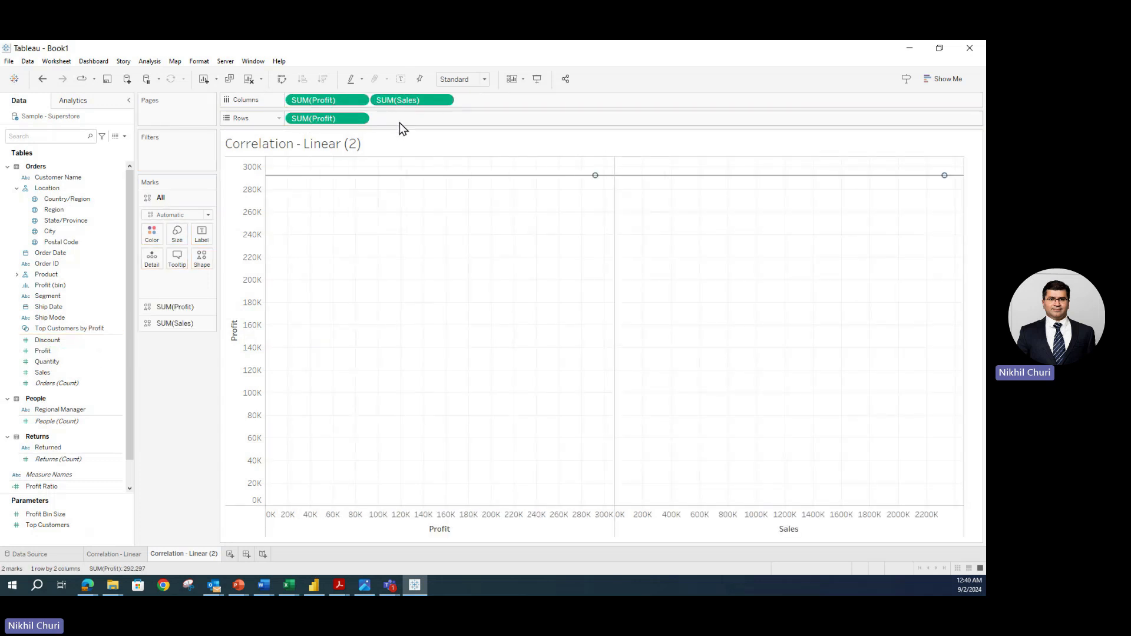
drag(43, 372, 387, 115)
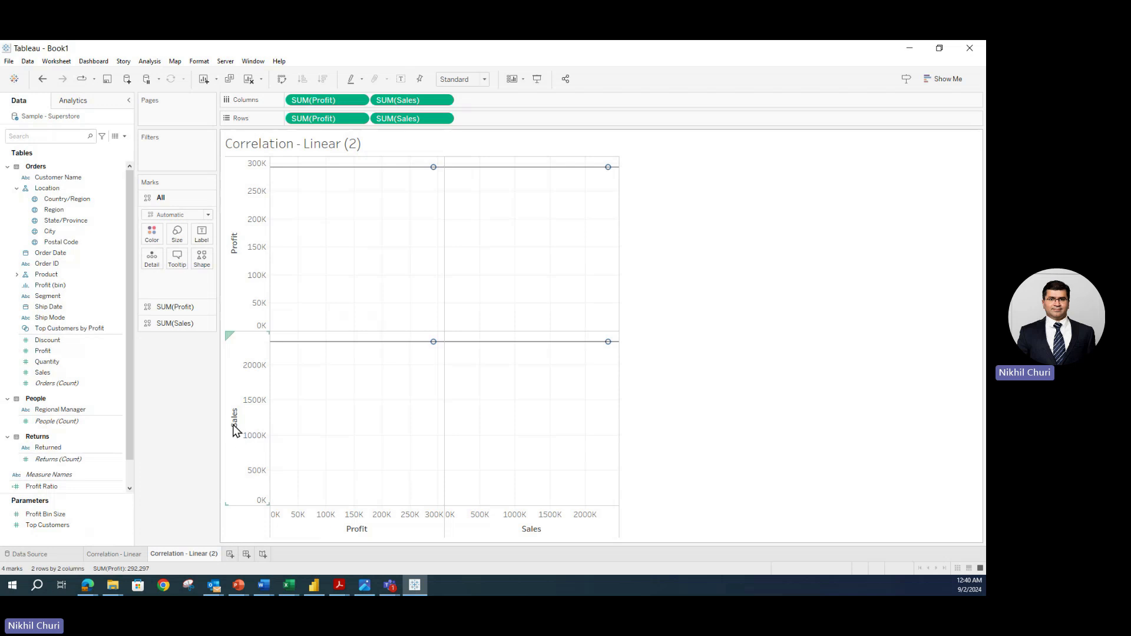
click(59, 364)
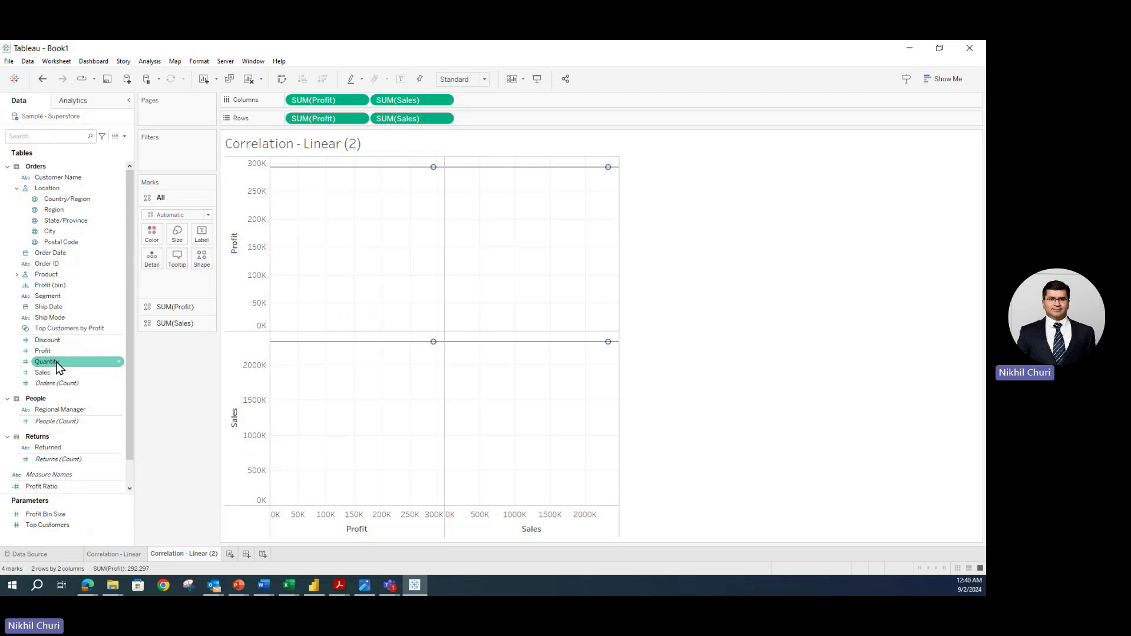
click(59, 365)
drag(59, 367, 497, 103)
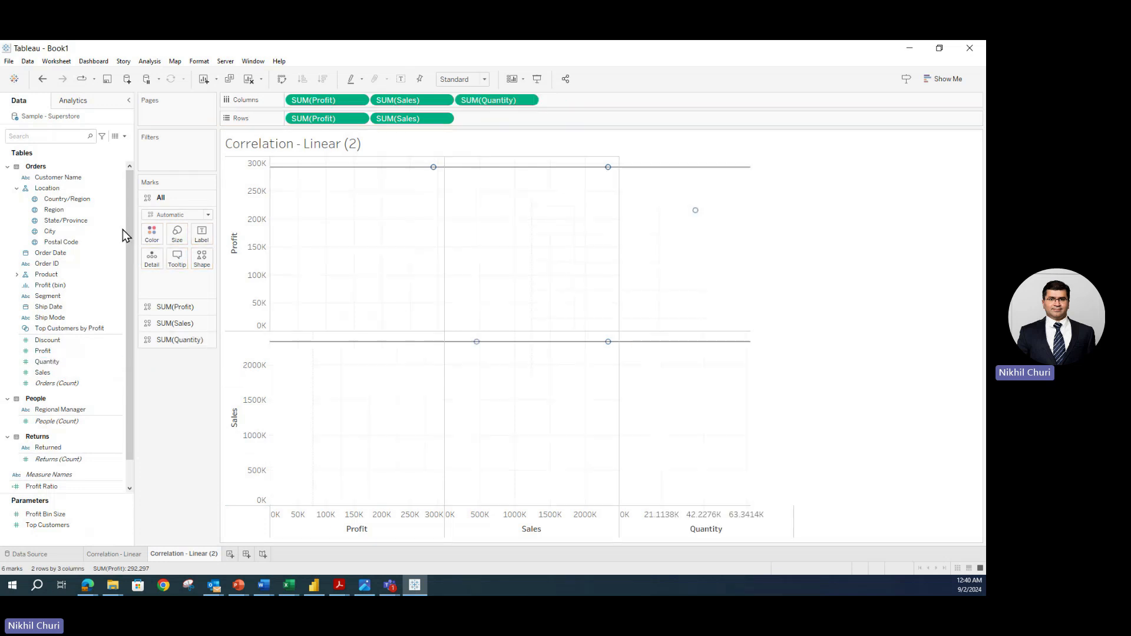
click(62, 364)
drag(59, 367, 504, 118)
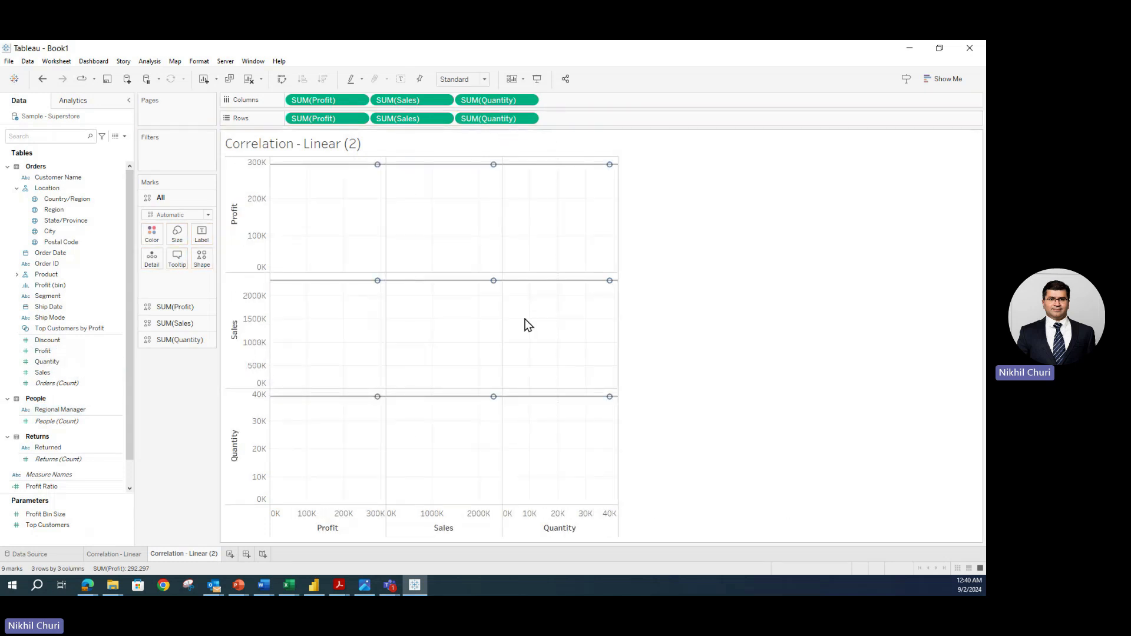
mouse_move(494, 171)
- Try turning off Aggregate Measures in the Analysis menu, then undo it
click(151, 62)
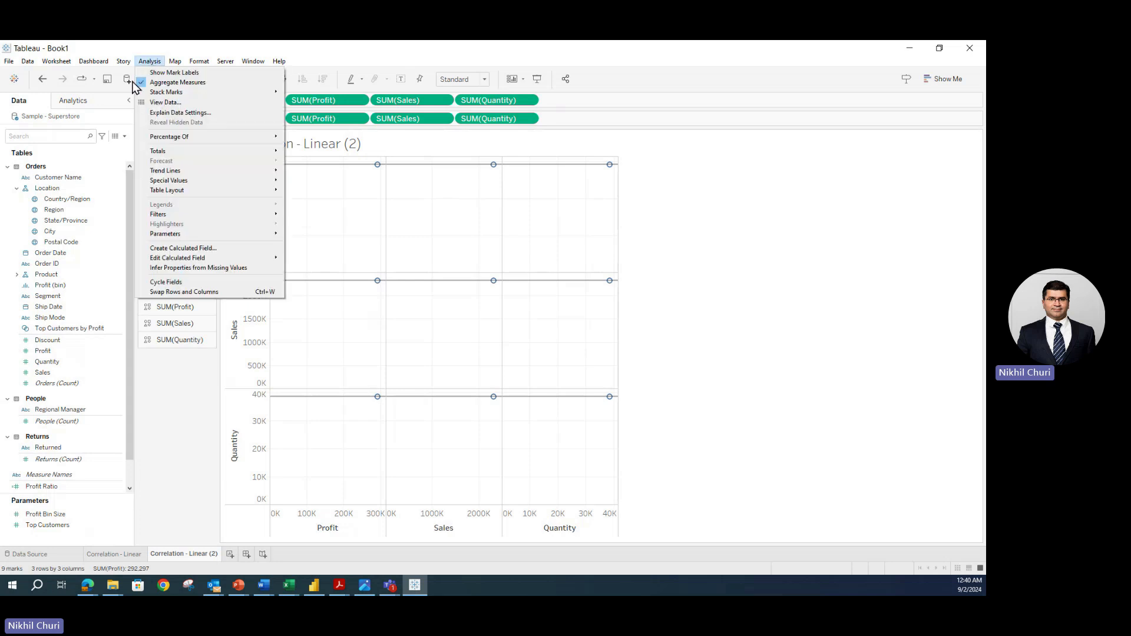
click(143, 84)
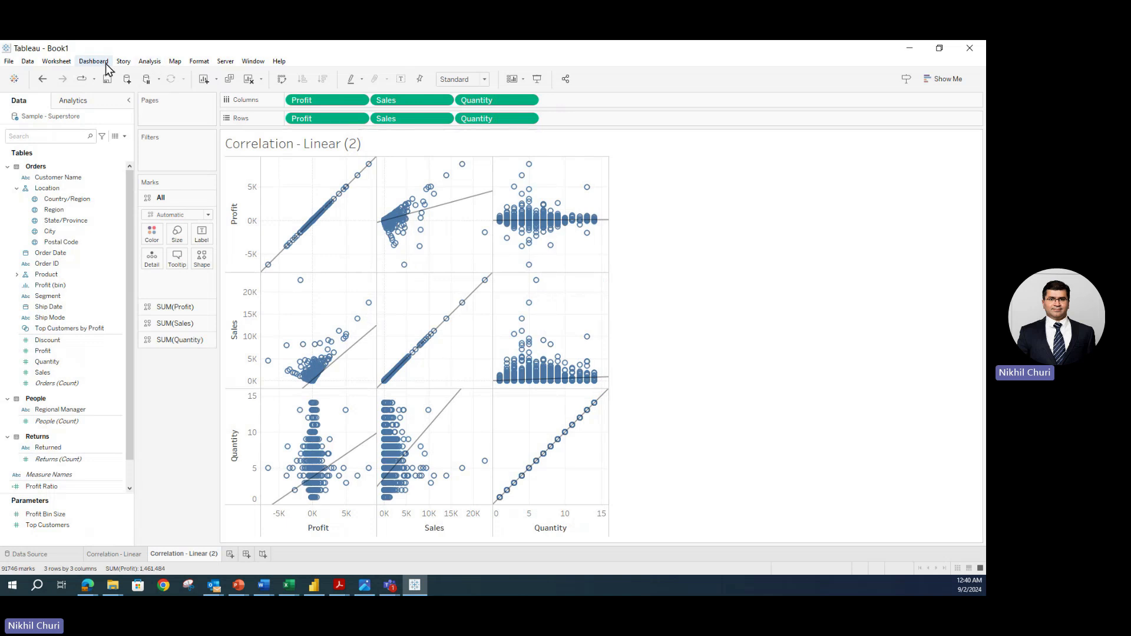
click(41, 81)
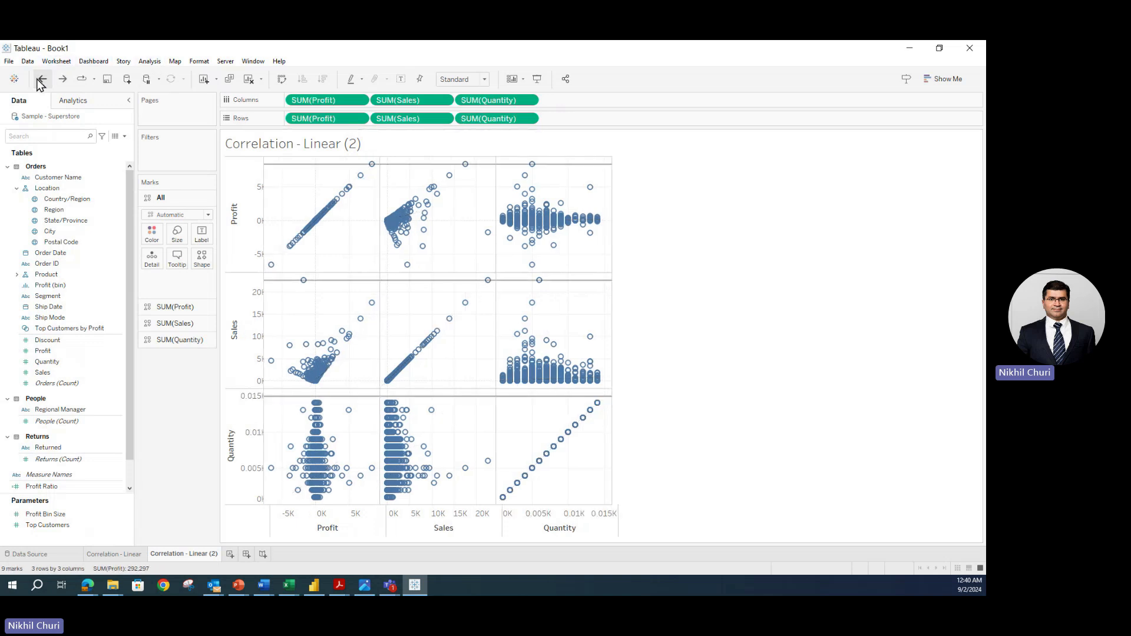
- Add Order ID to Detail so every matrix pane plots each order with trend lines
click(151, 62)
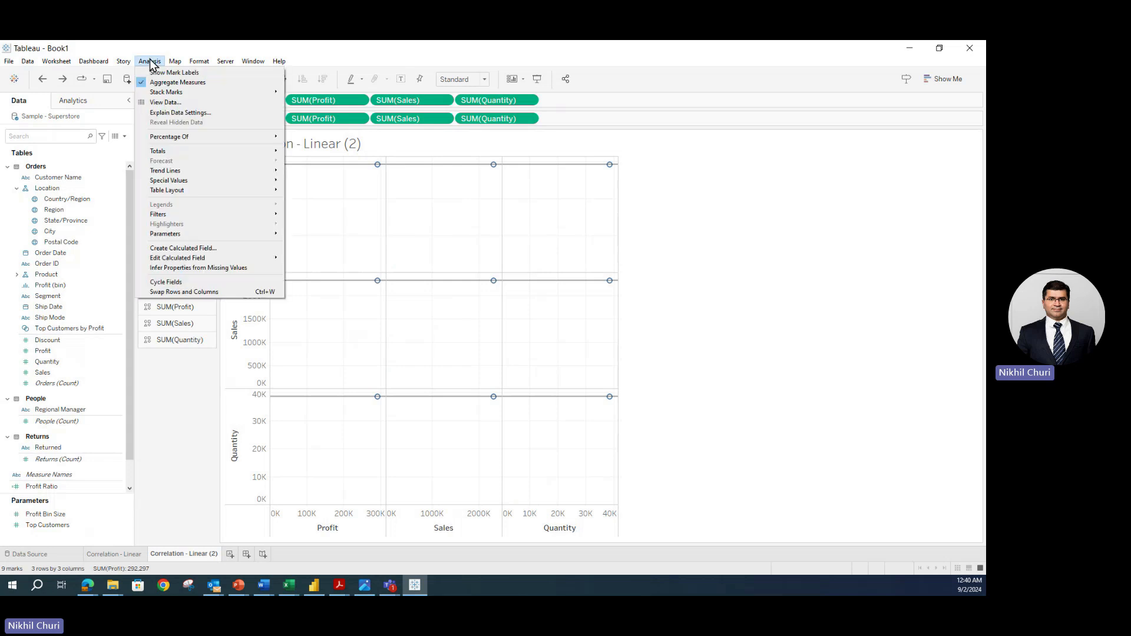
click(176, 392)
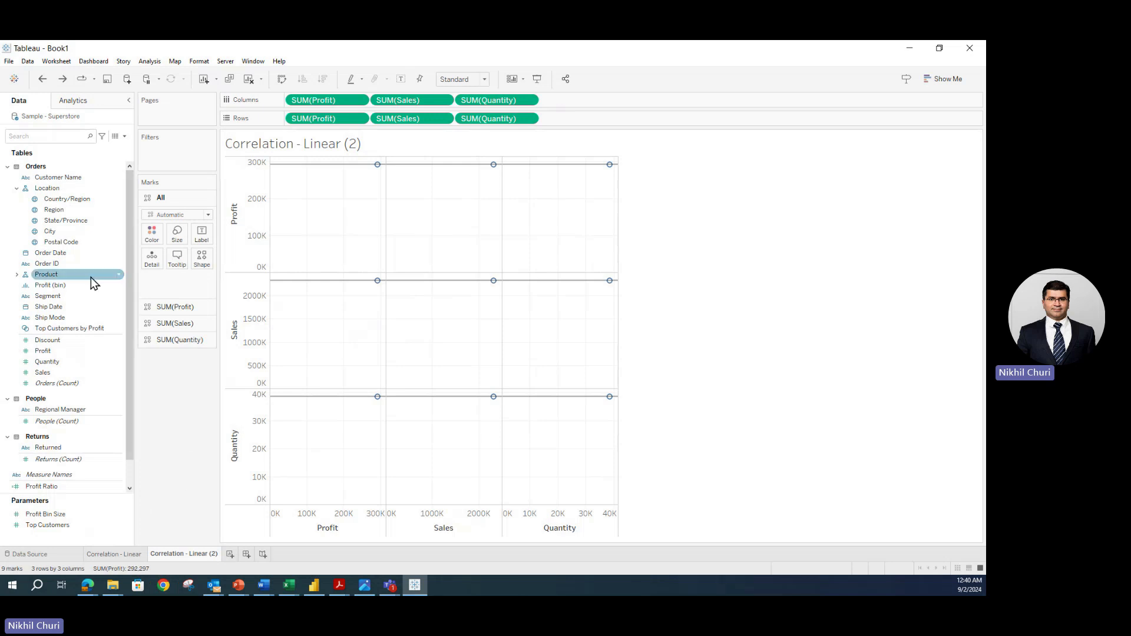
click(47, 265)
drag(47, 263, 158, 266)
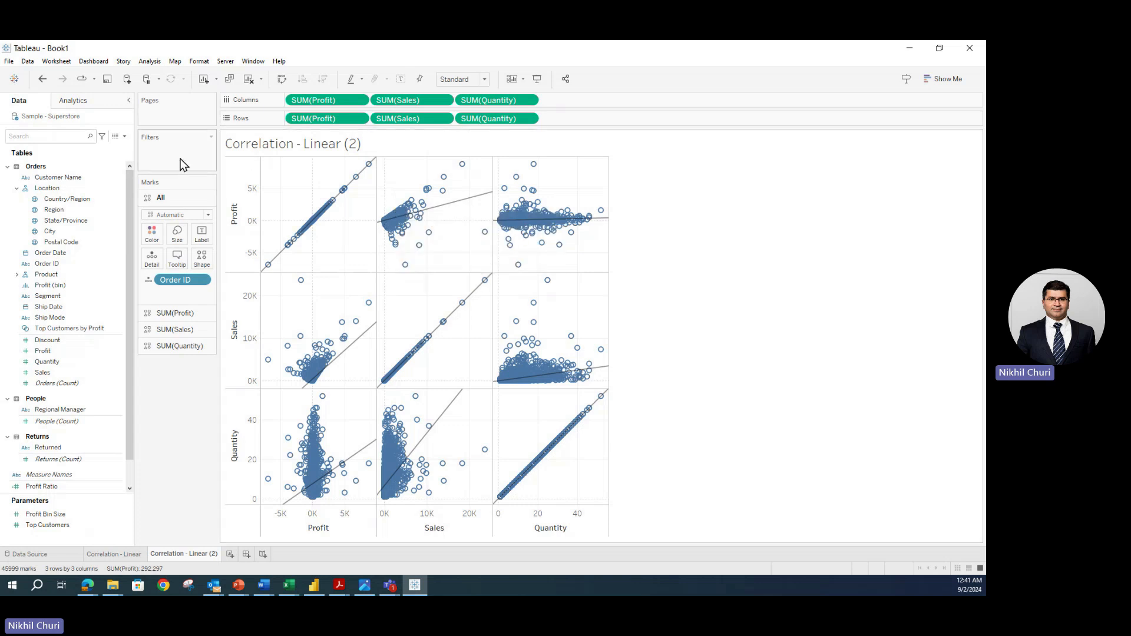
click(149, 61)
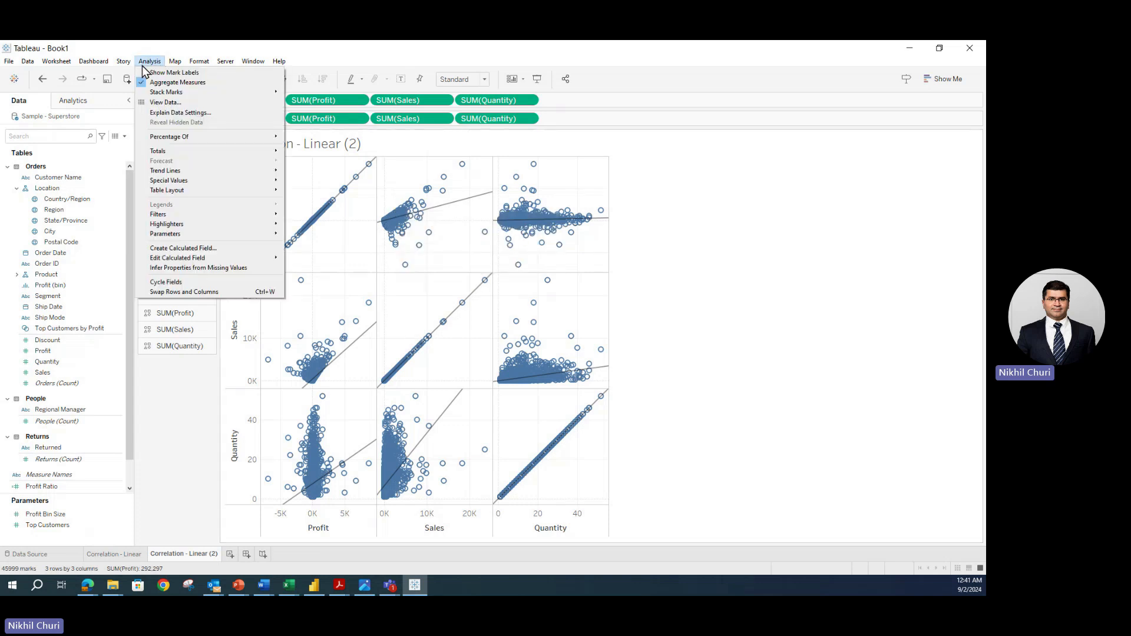
click(175, 417)
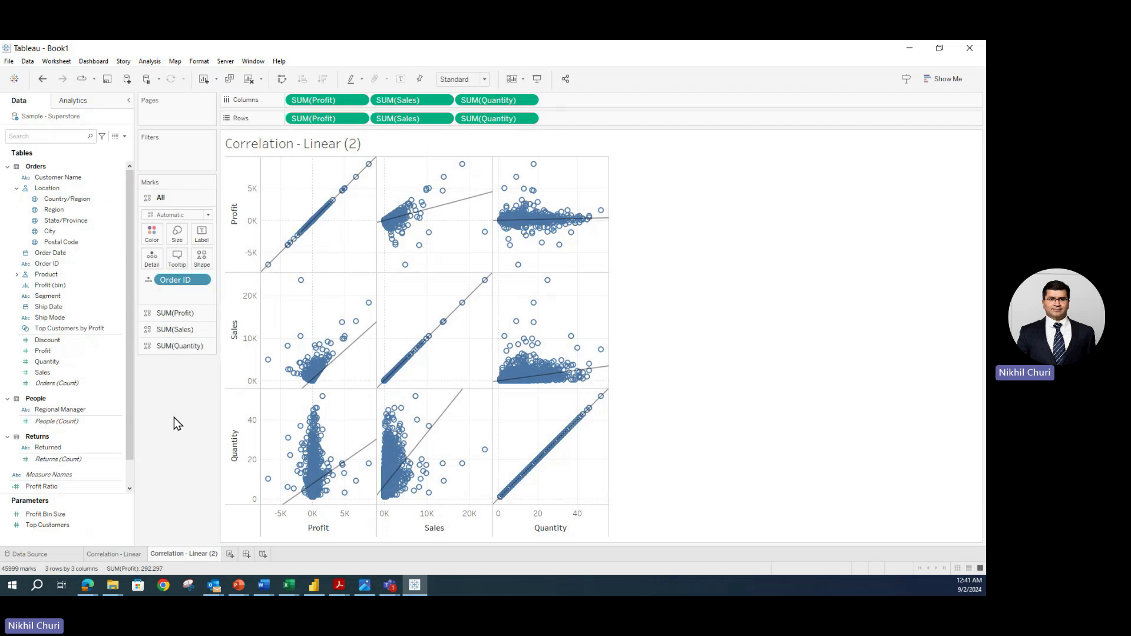
mouse_move(304, 499)
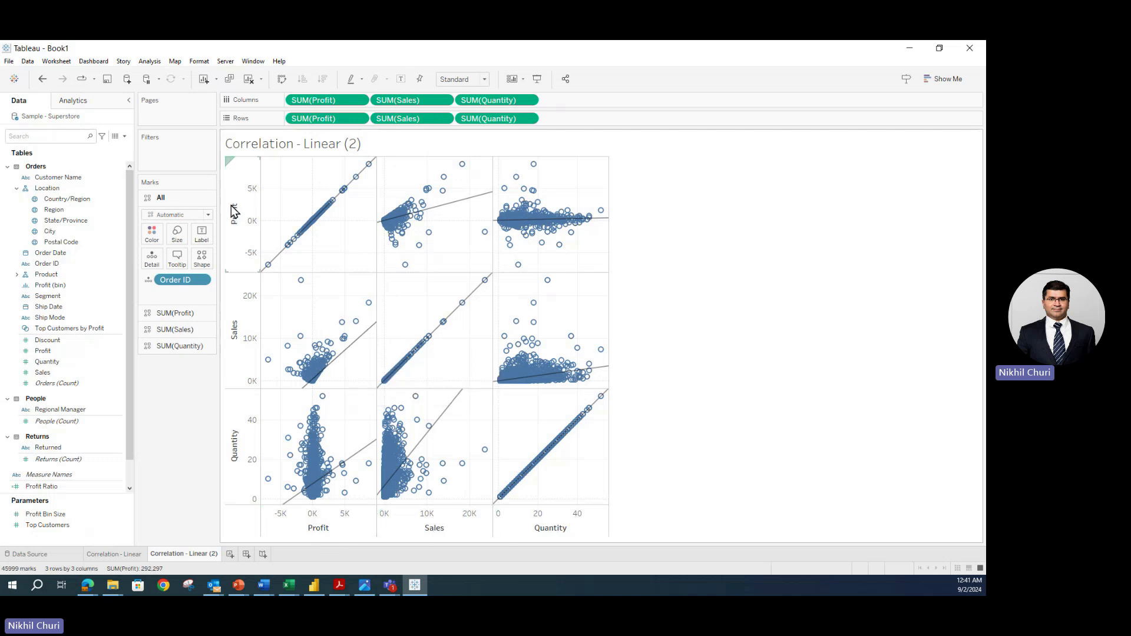
mouse_move(502, 227)
mouse_move(314, 311)
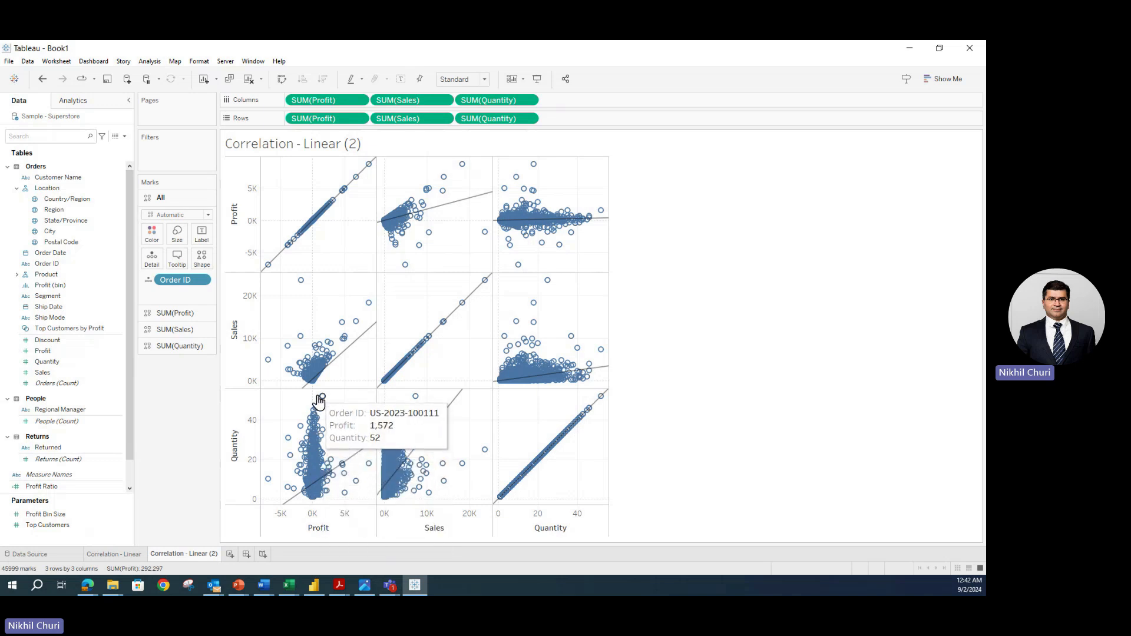
click(359, 459)
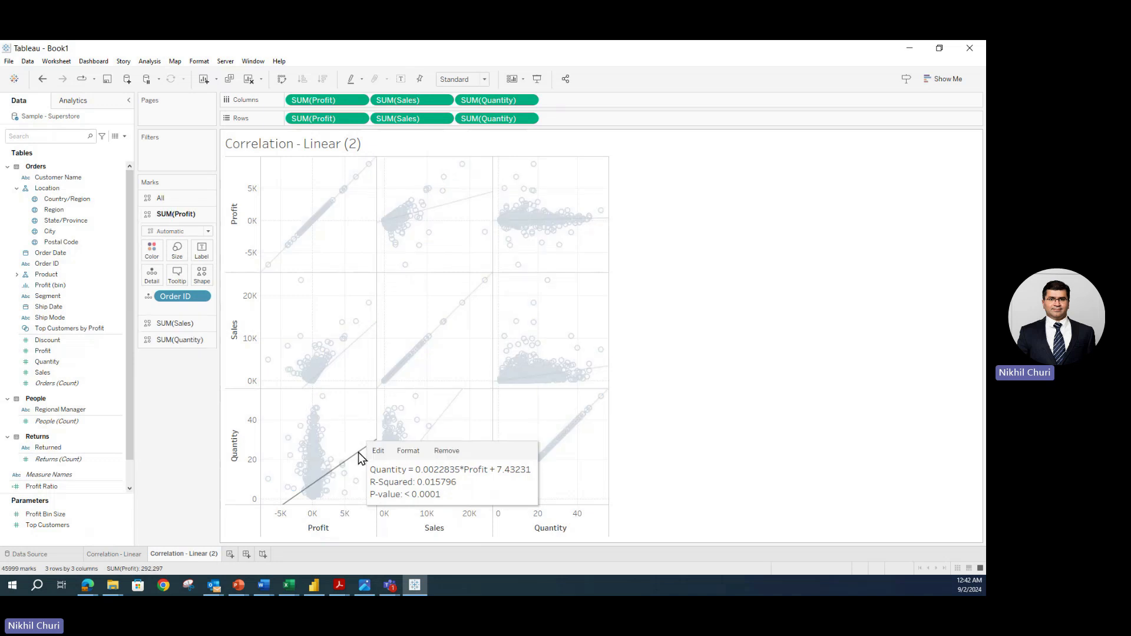
click(358, 454)
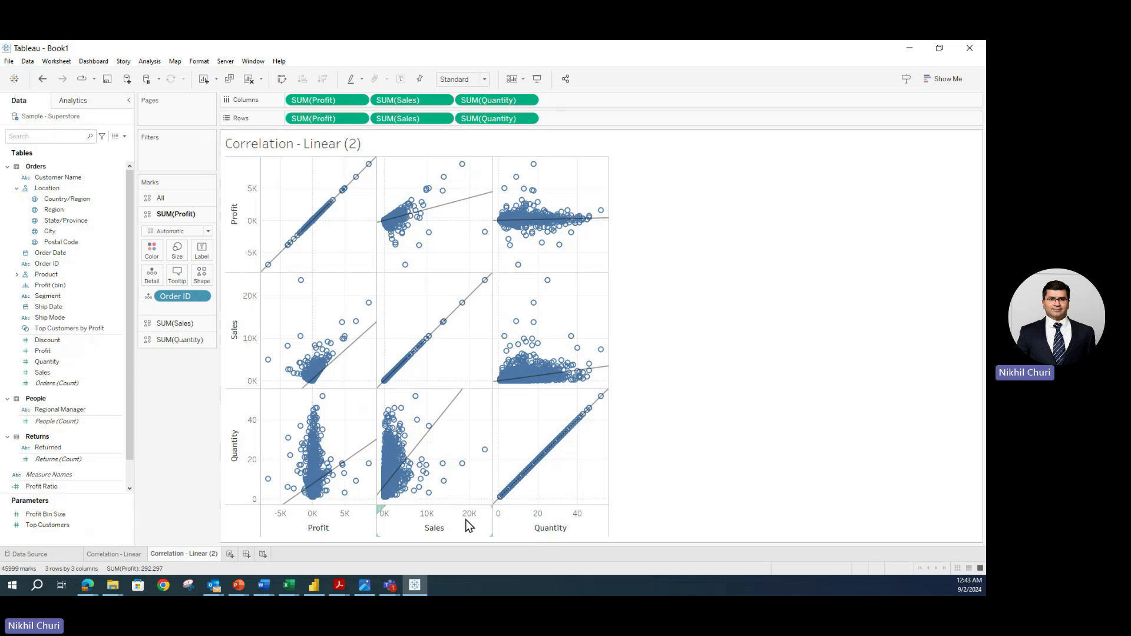
mouse_move(418, 454)
mouse_move(503, 373)
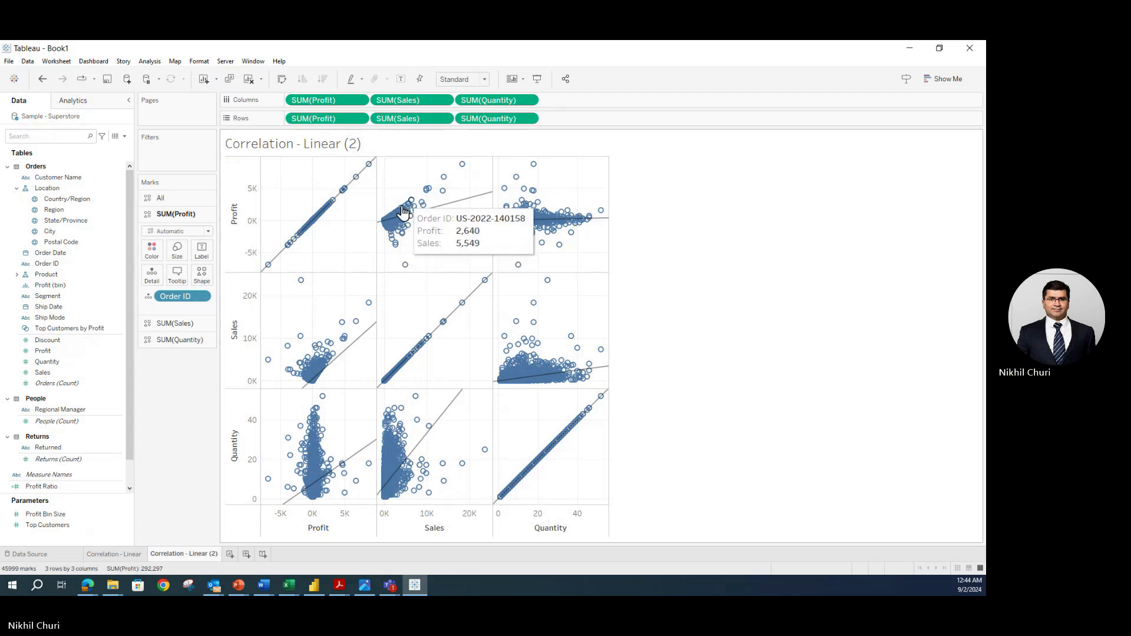
click(114, 554)
click(184, 554)
mouse_move(412, 215)
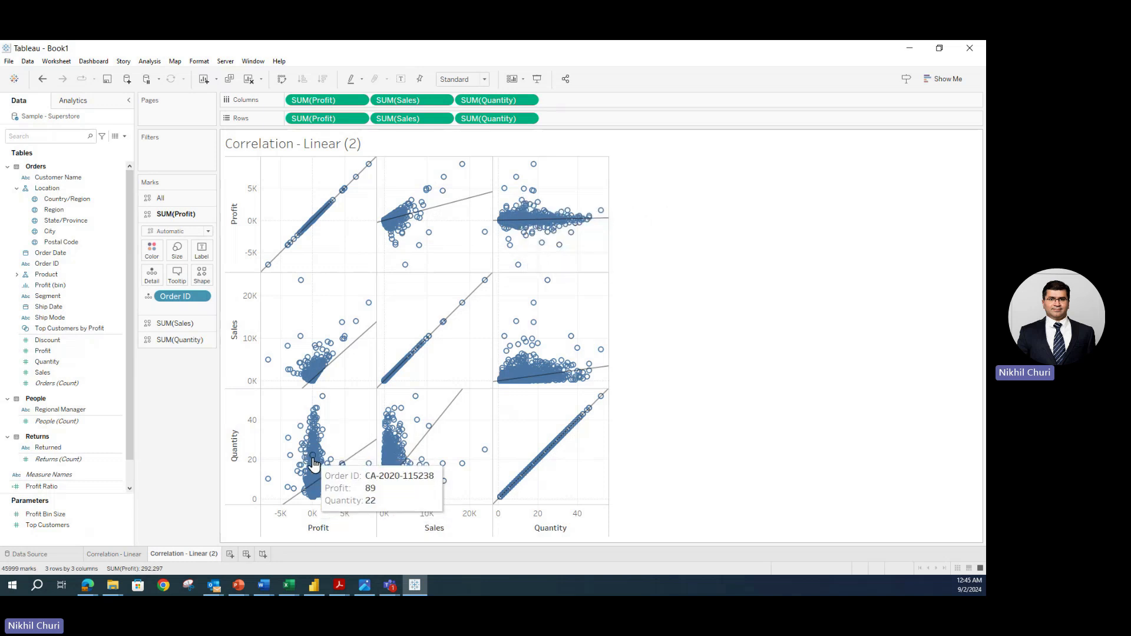
mouse_move(524, 224)
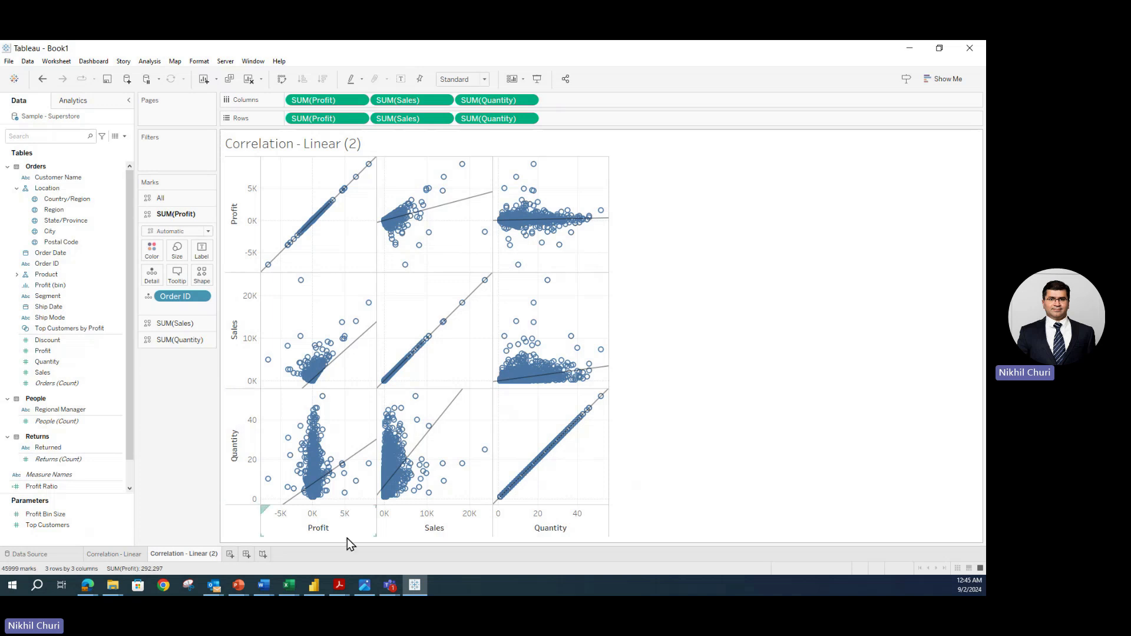
- Add Discount to both Columns and Rows, making a 4×4 matrix of order-level marks
click(50, 341)
drag(55, 347, 589, 102)
drag(50, 342, 589, 131)
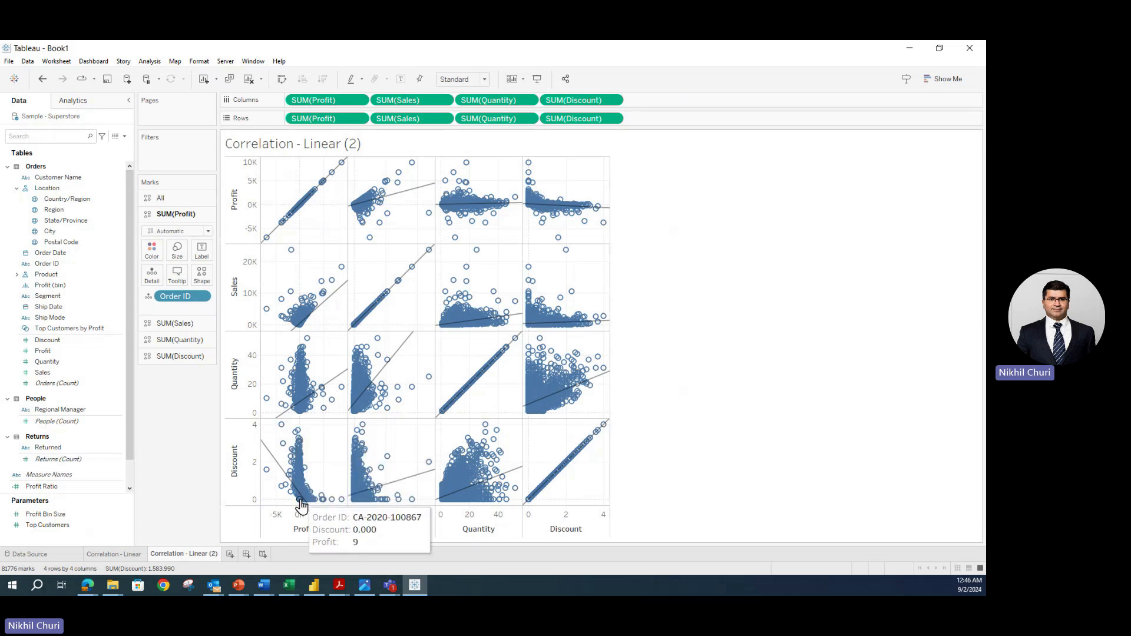
mouse_move(262, 446)
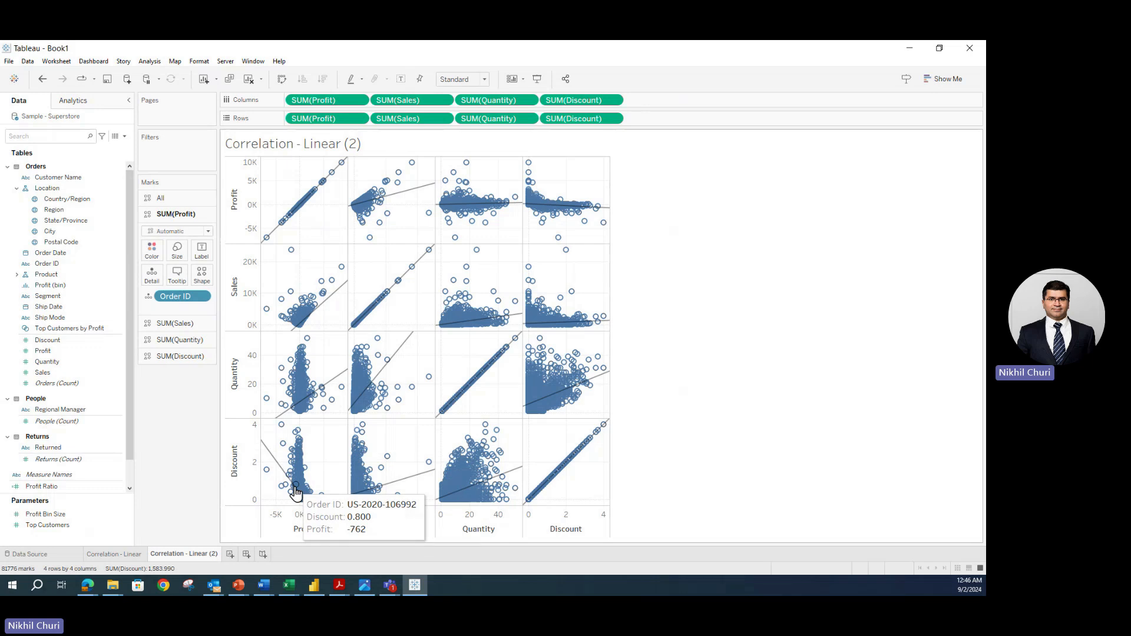
mouse_move(273, 465)
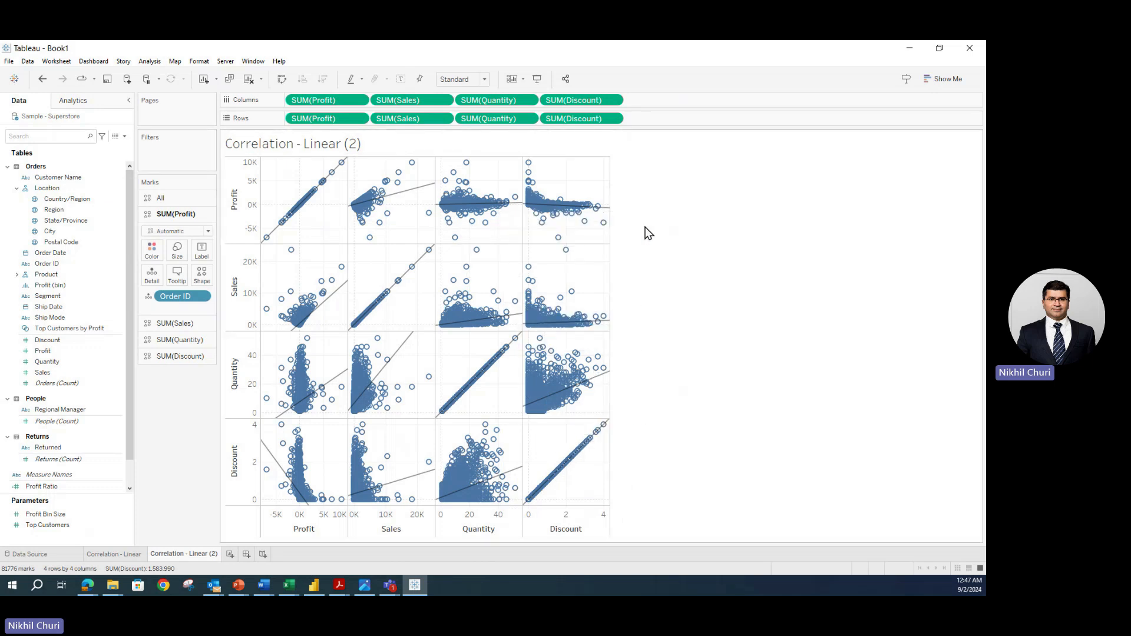
- Set the view's Fit to Entire View so the 4×4 matrix fills the worksheet
mouse_move(581, 240)
click(486, 79)
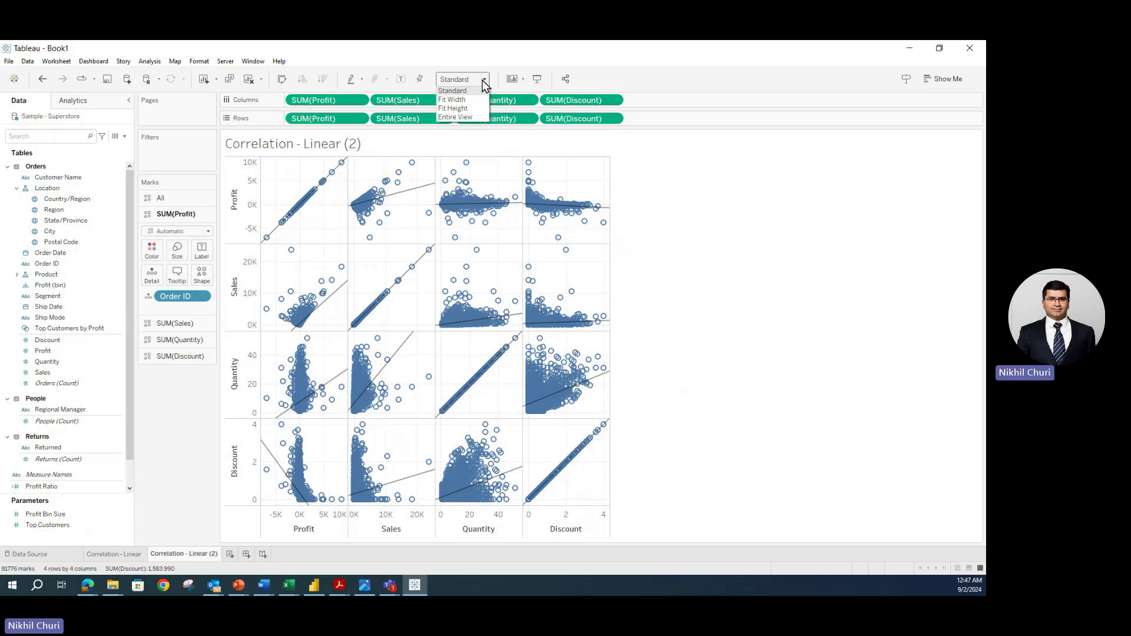
click(469, 117)
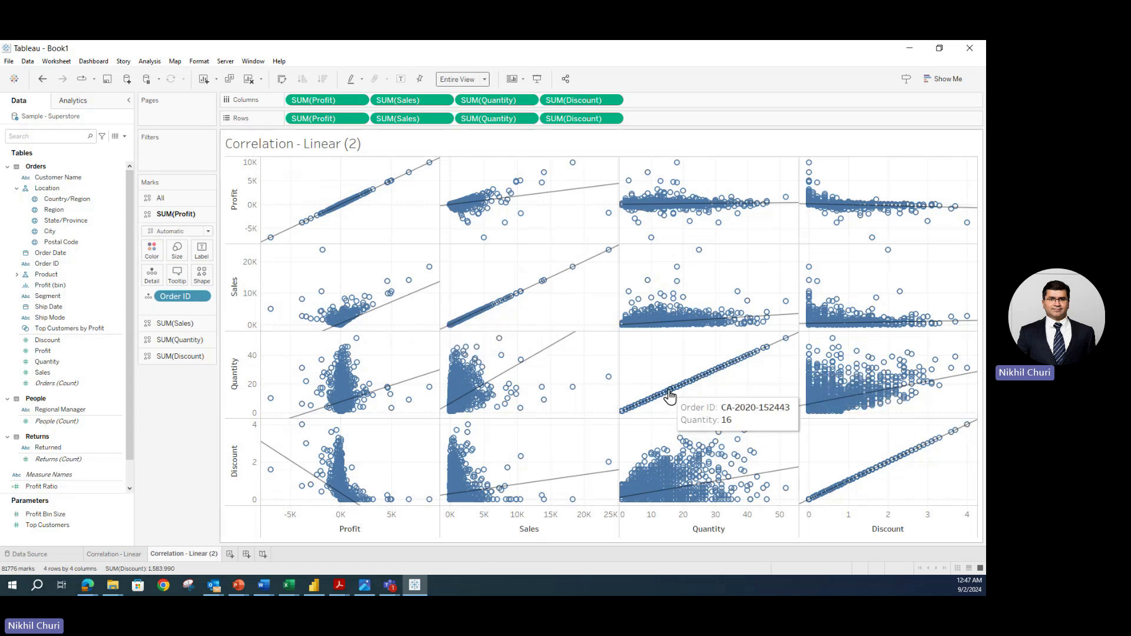
- Rename the sheet to 'Correlation - Matrix 4x4' by replacing 'Linear (2)' in its name
double_click(187, 552)
drag(188, 553, 291, 557)
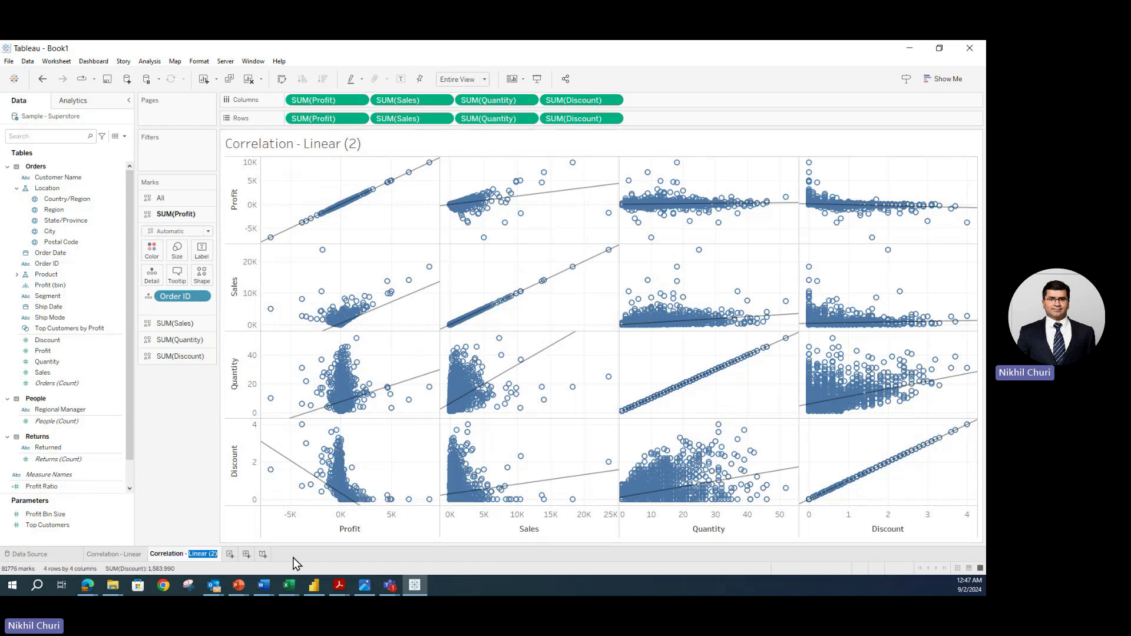
text(Mat)
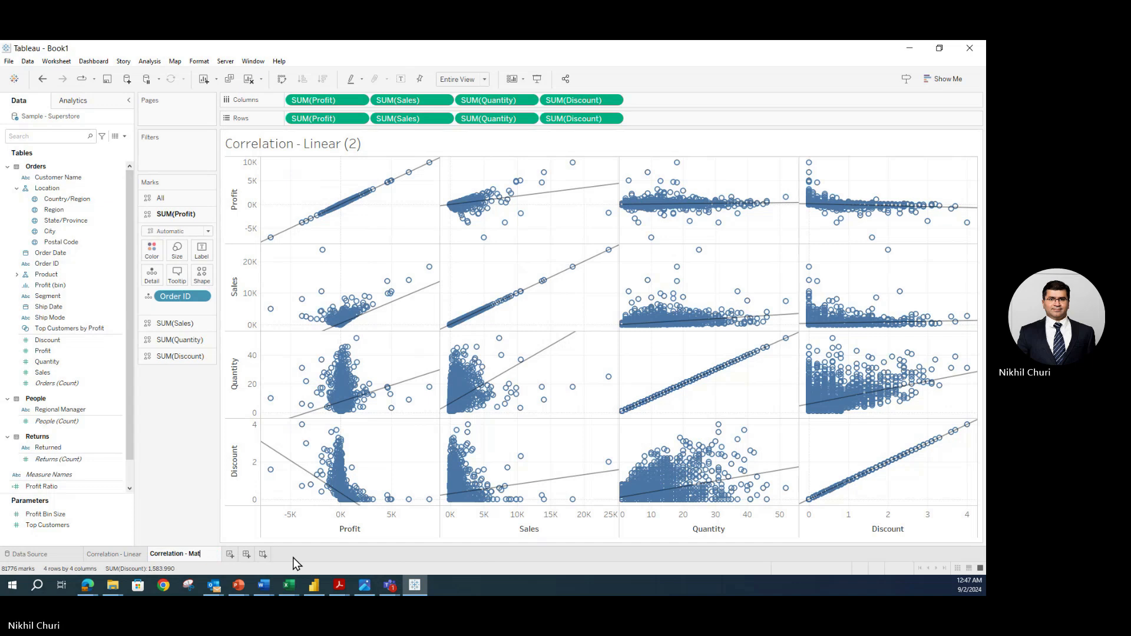
text(rix)
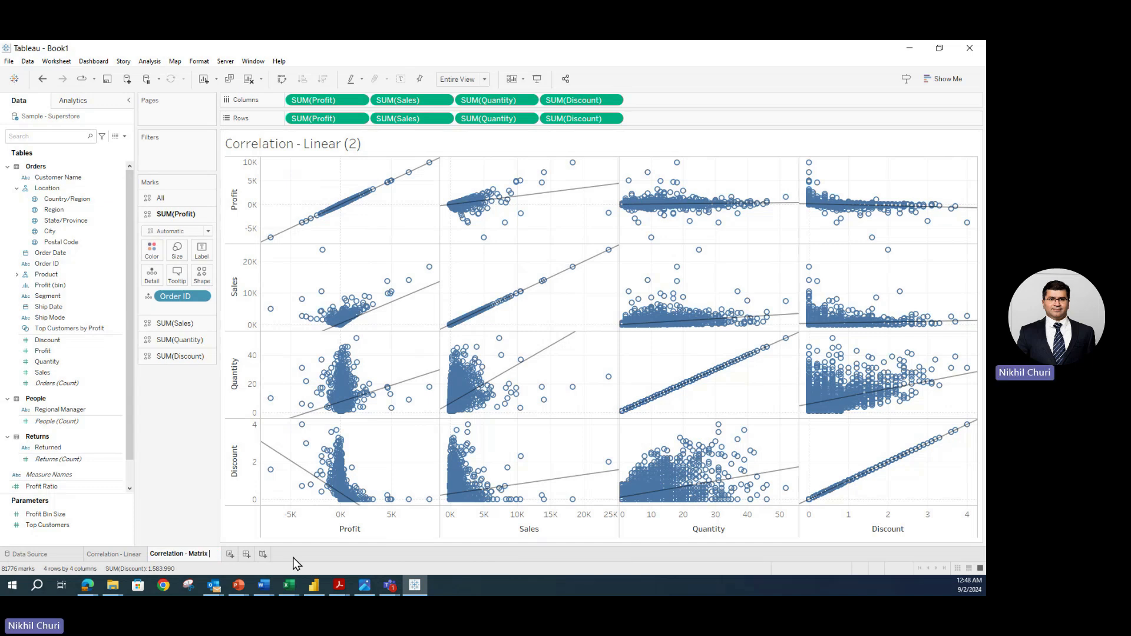
text( 4x4)
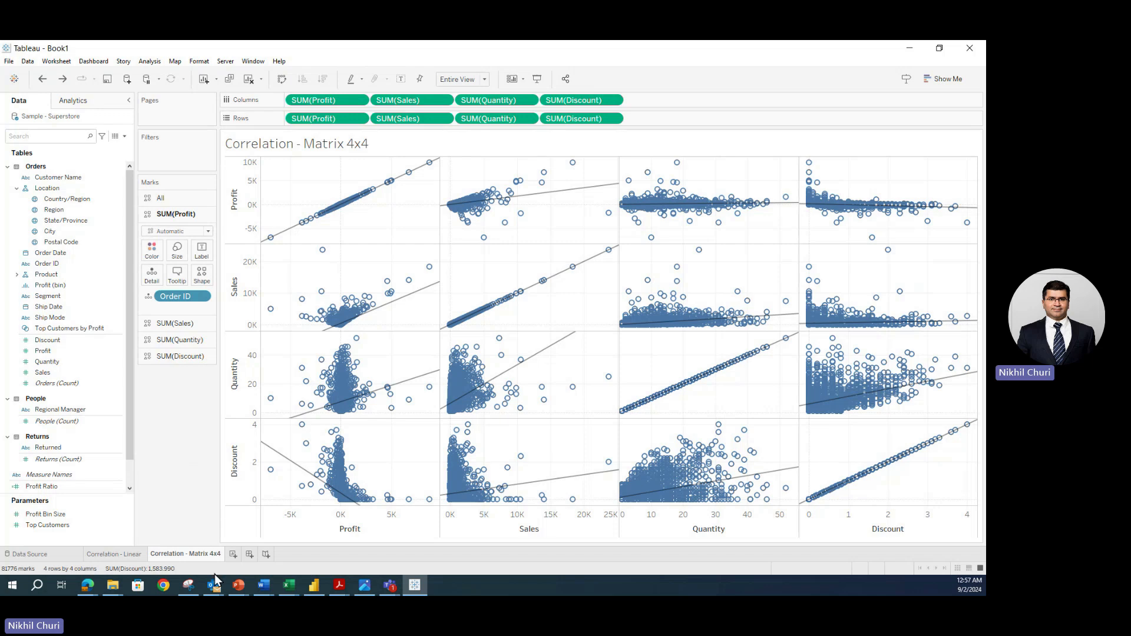
click(234, 555)
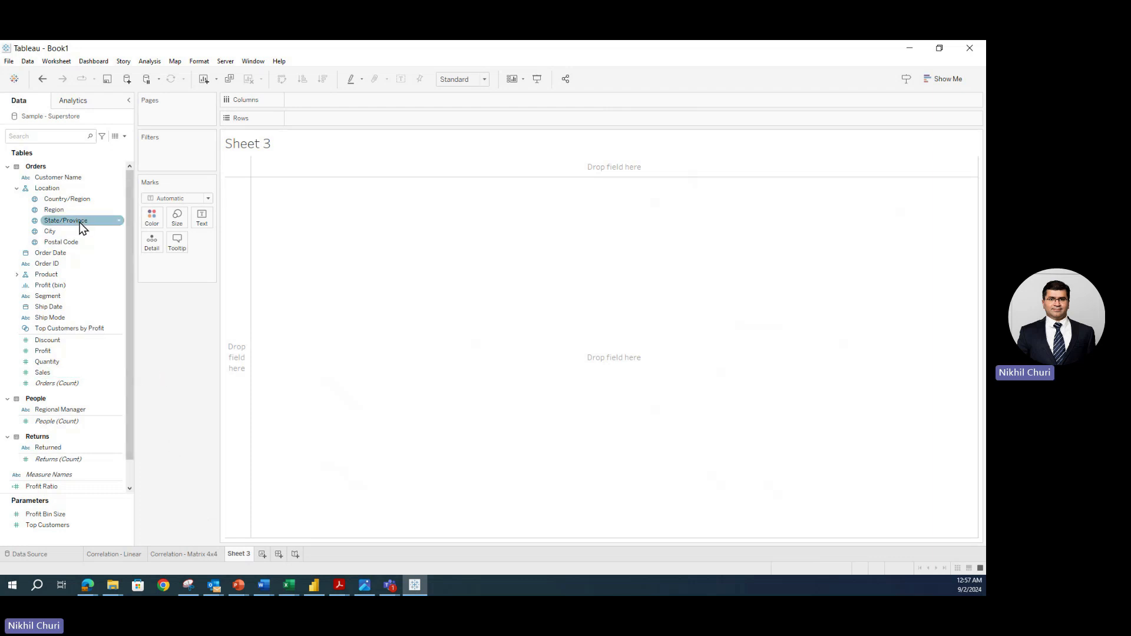
- On Sheet 3, chart SUM(Discount) as bars for the Central, East, South and West regions
drag(62, 211, 323, 109)
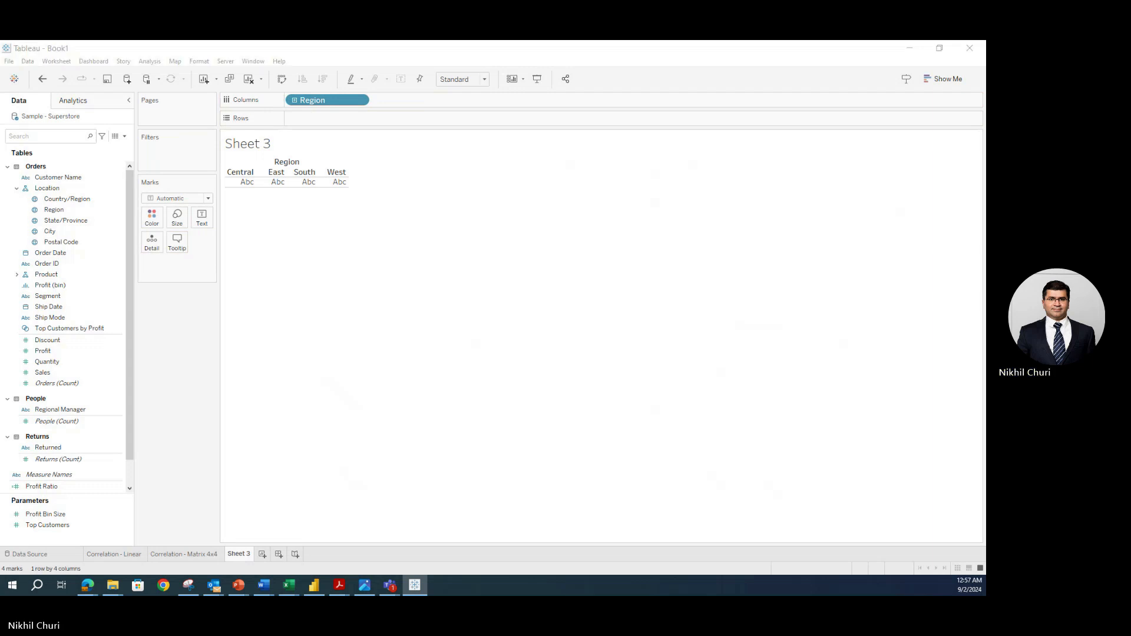
drag(48, 341, 307, 123)
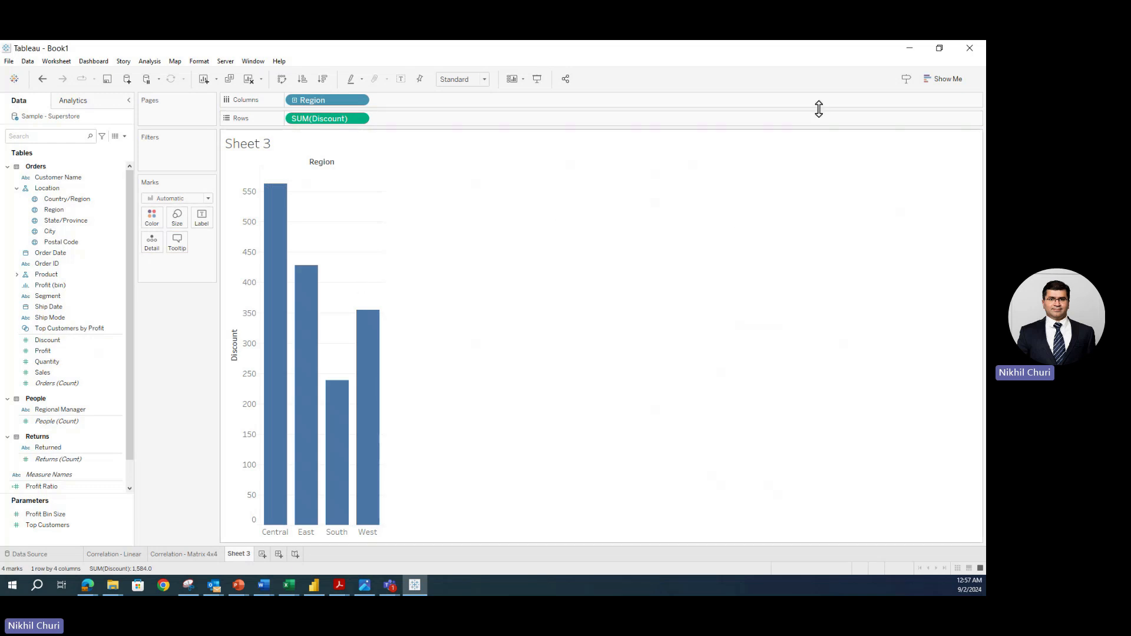
click(949, 82)
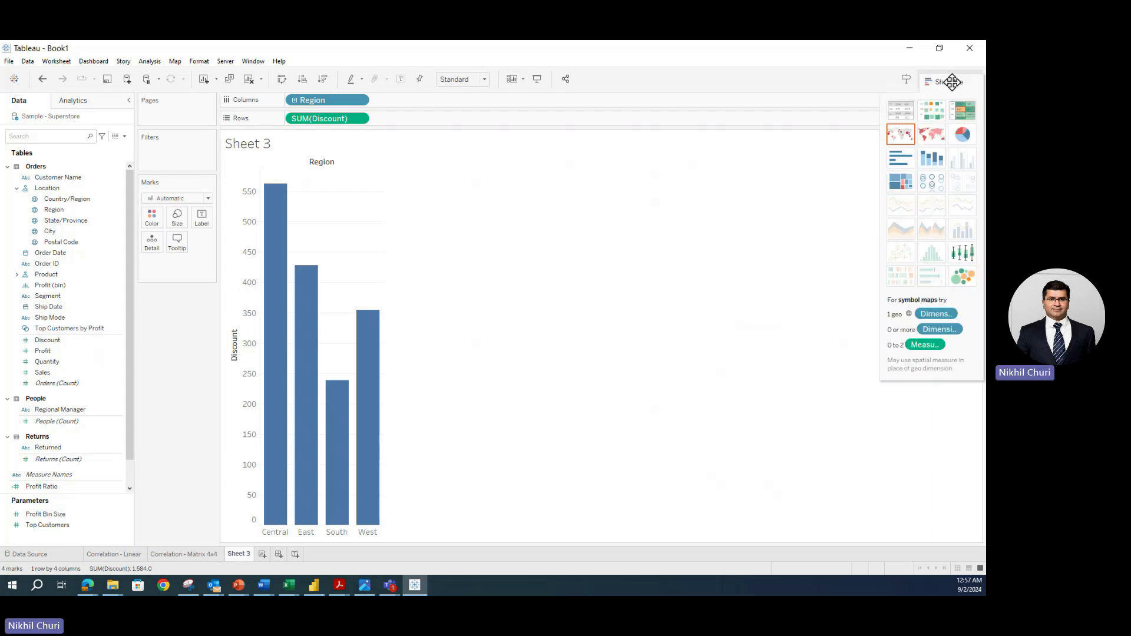
- Turn the summed Discount view into a box-and-whisker plot split into Region columns
click(963, 253)
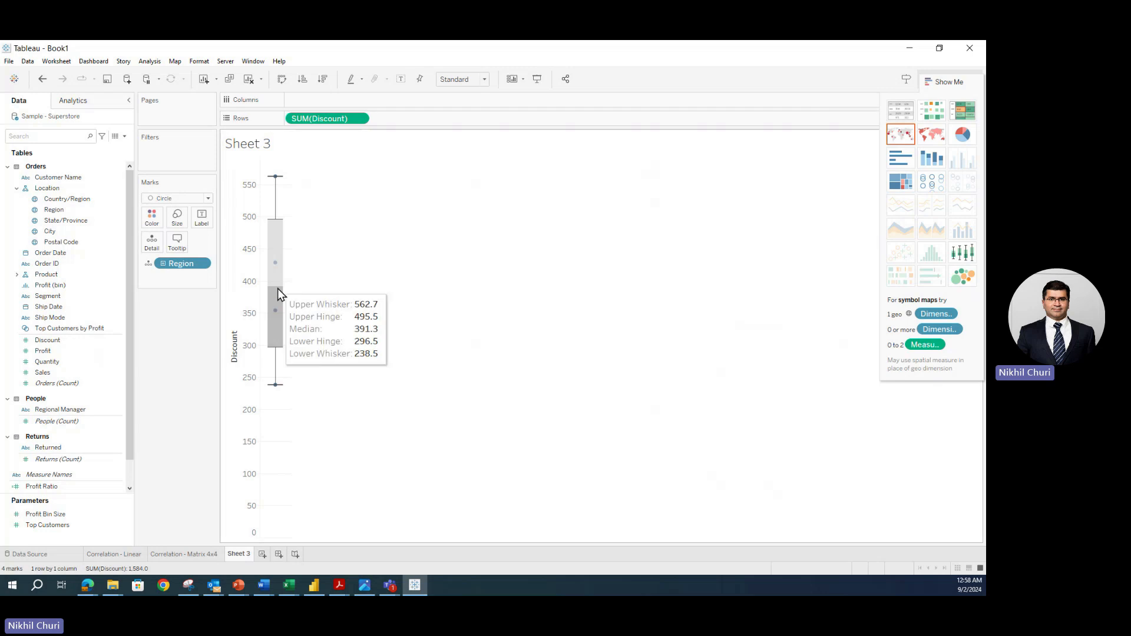
mouse_move(282, 268)
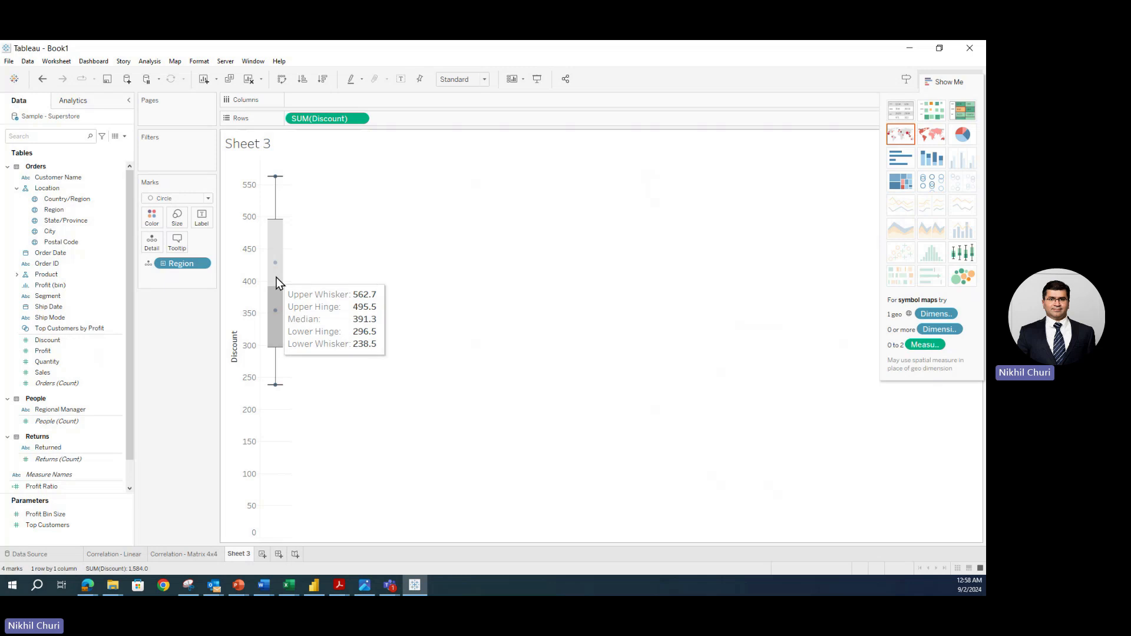
drag(177, 265, 321, 101)
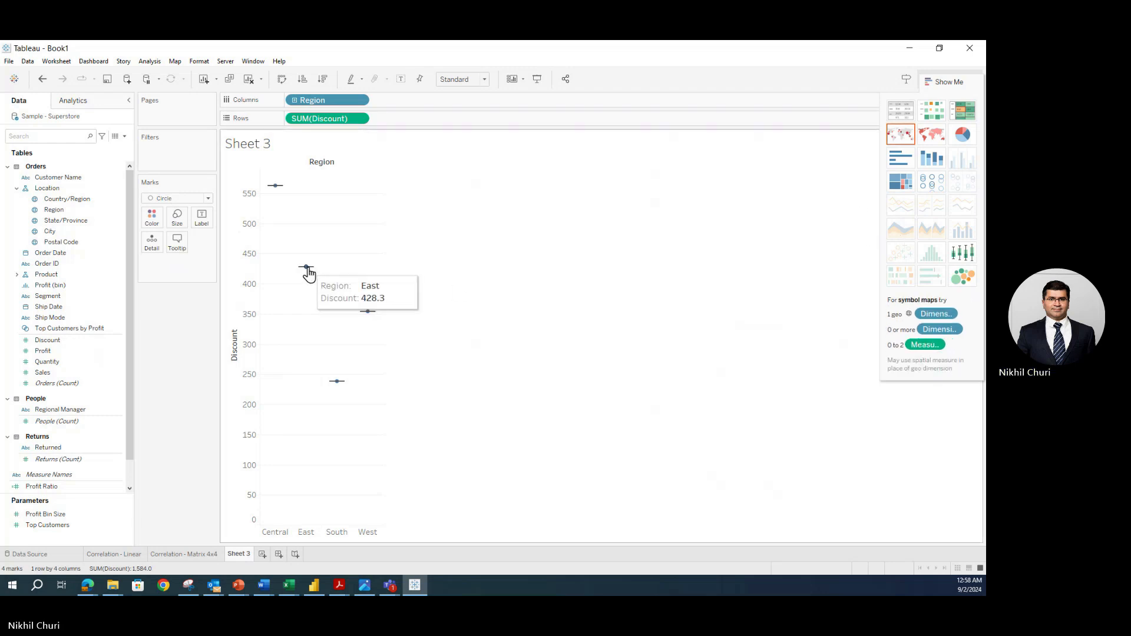
- Uncheck Aggregate Measures in the Analysis menu so every Discount value is plotted
click(149, 63)
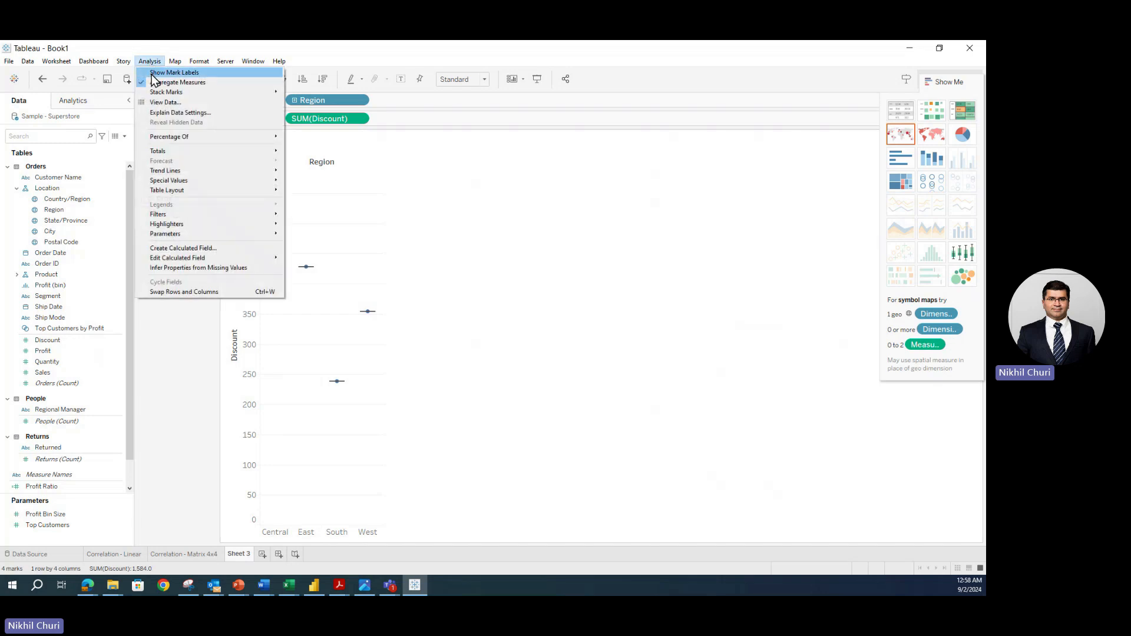
click(177, 82)
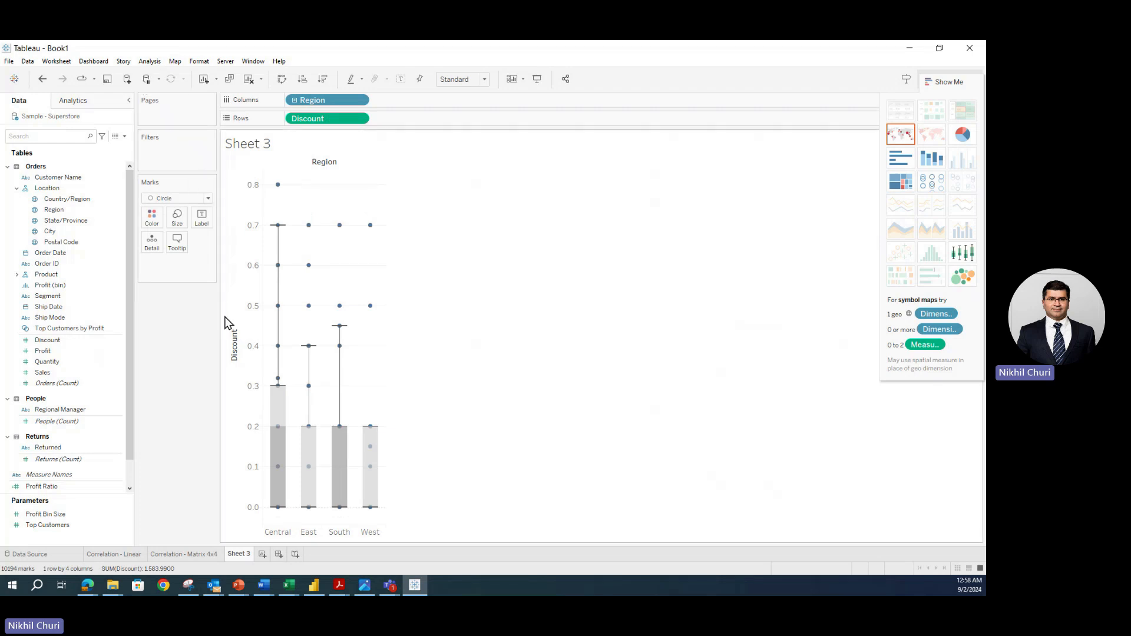
mouse_move(269, 479)
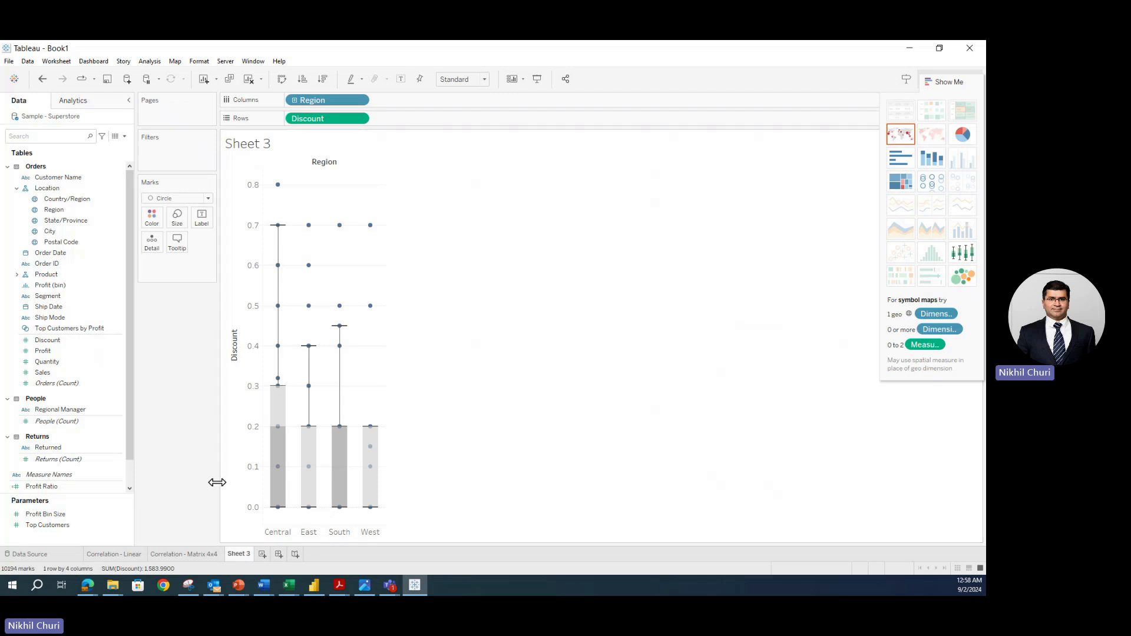
mouse_move(288, 502)
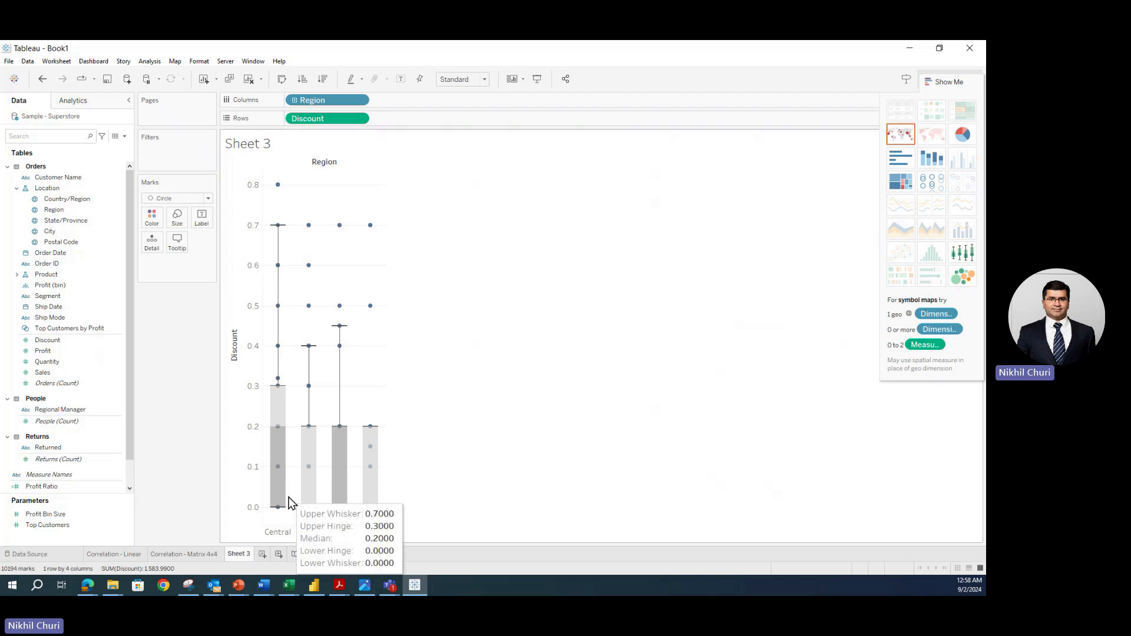
mouse_move(278, 388)
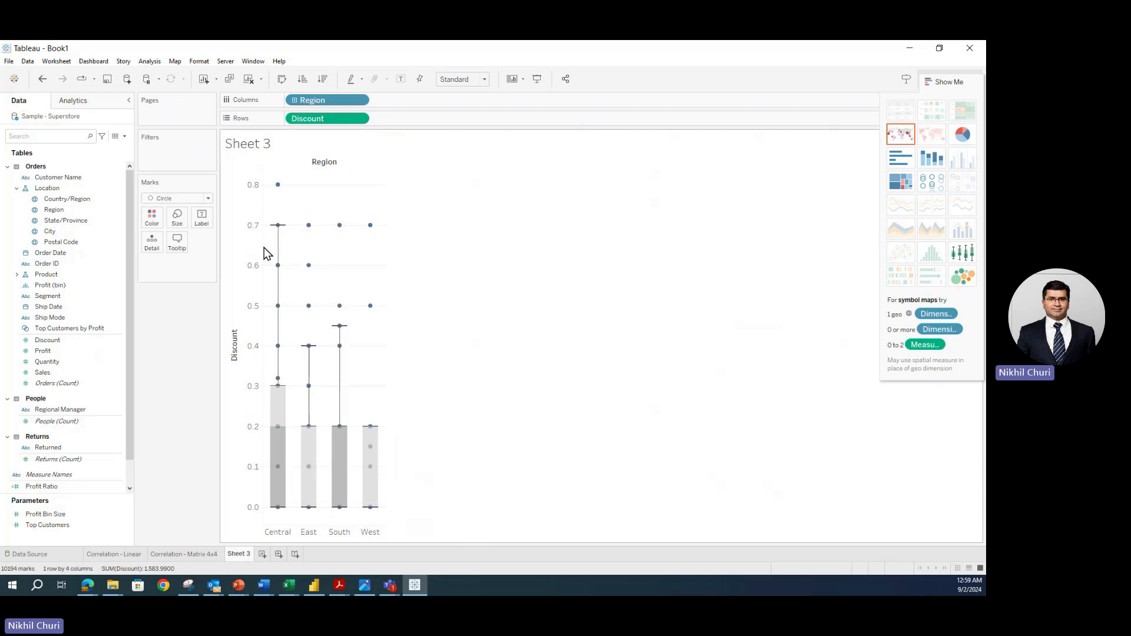
mouse_move(279, 187)
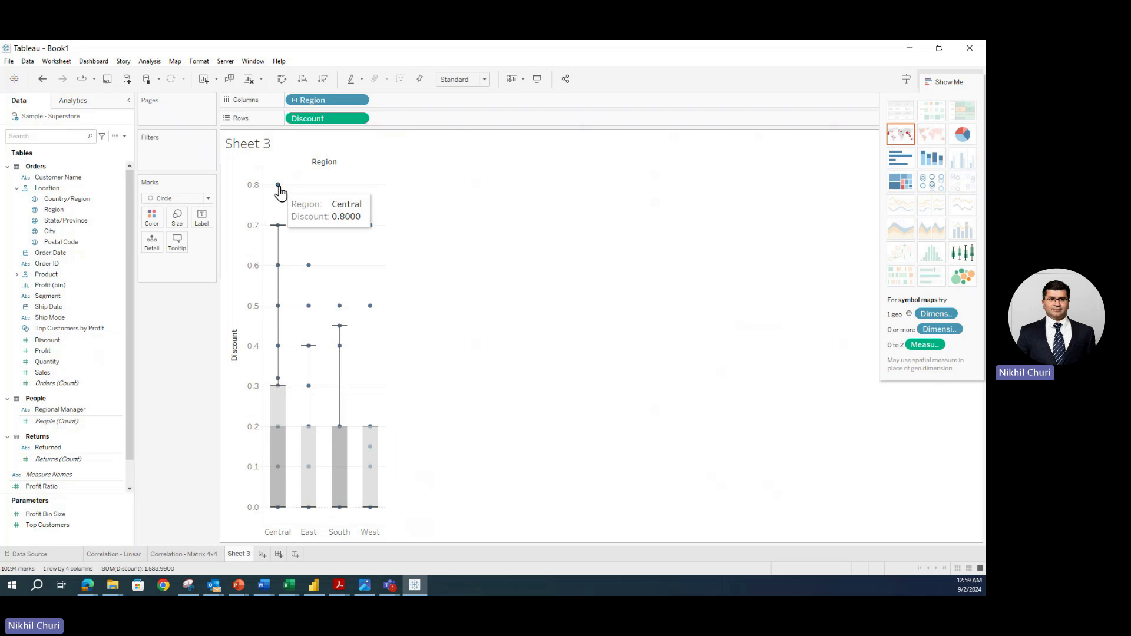
mouse_move(307, 308)
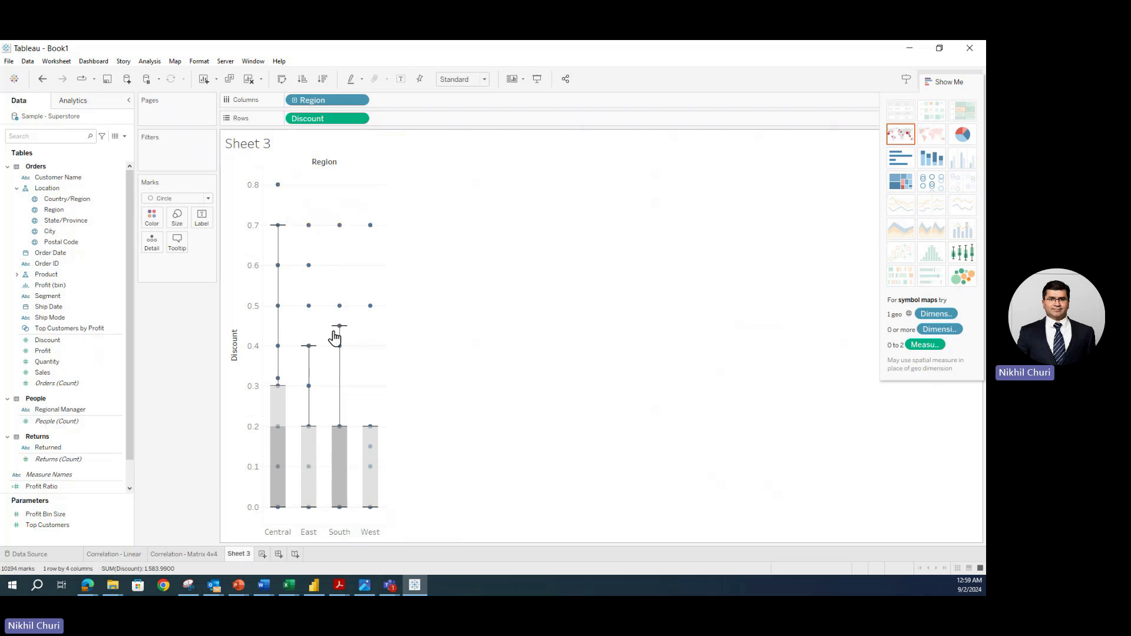
mouse_move(375, 224)
mouse_move(275, 518)
click(178, 553)
click(239, 553)
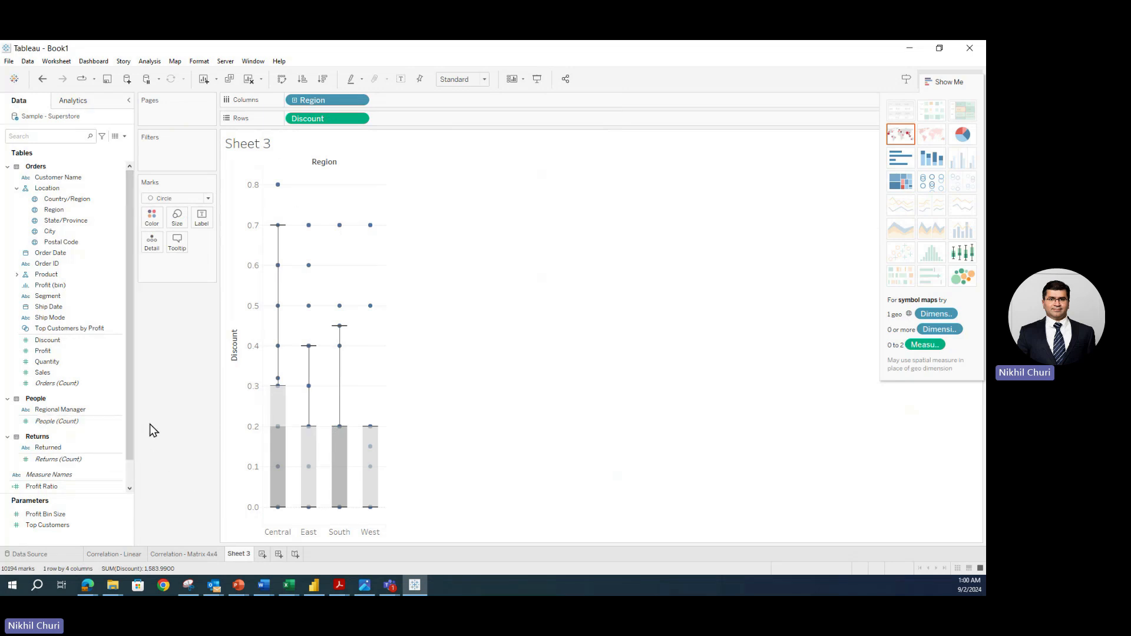
drag(45, 352, 399, 122)
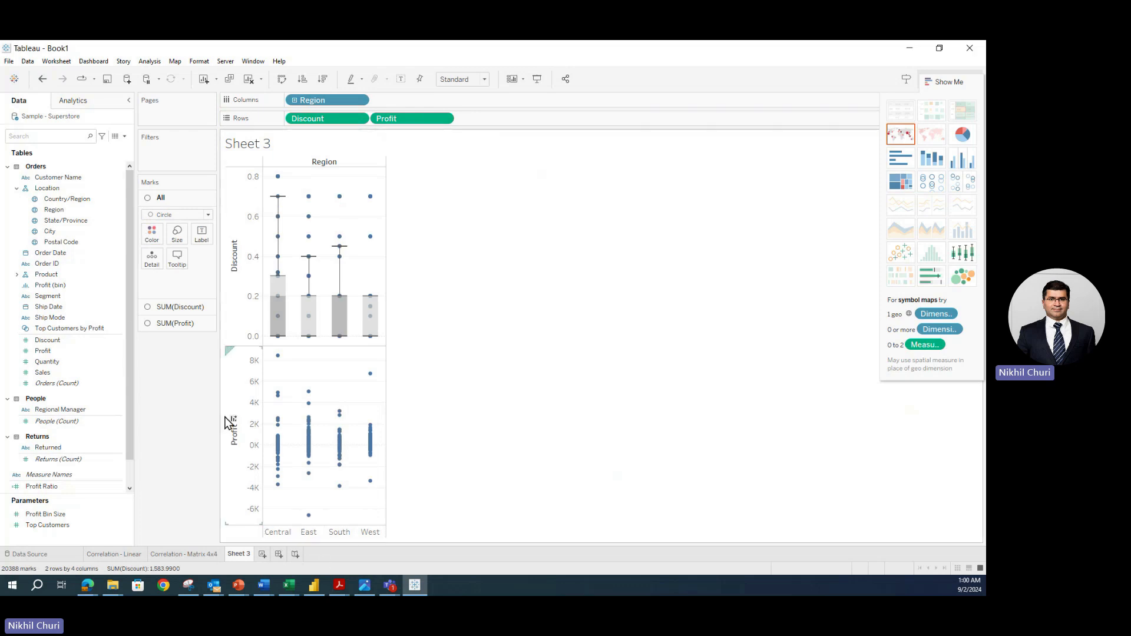
- Show Profit as box-and-whisker plots per Region alongside Discount
click(967, 255)
mouse_move(284, 450)
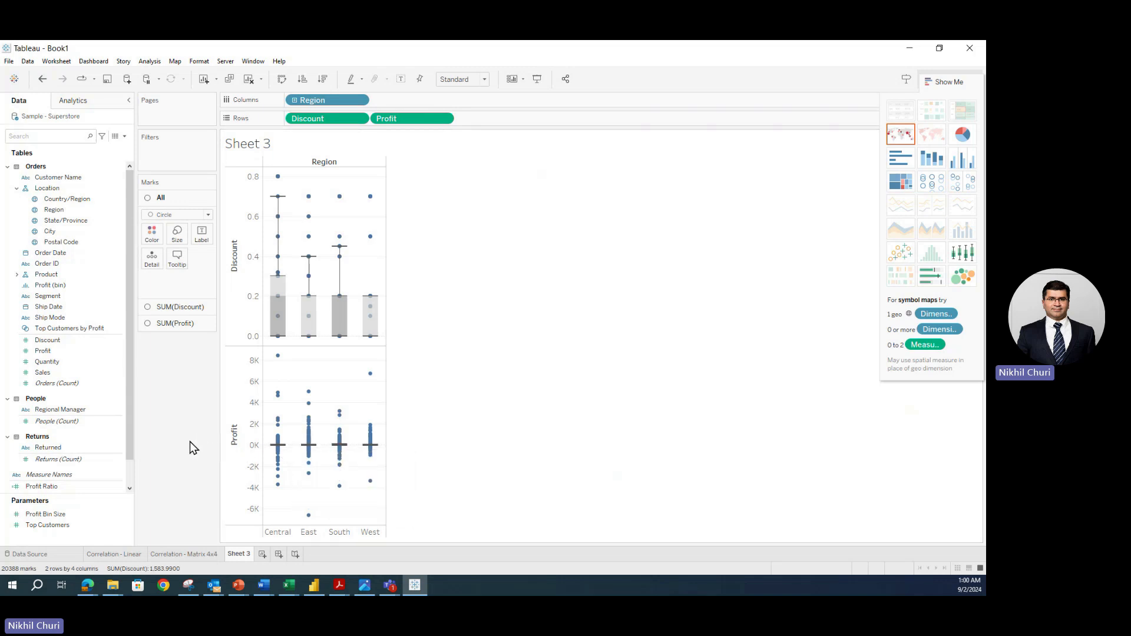
click(46, 362)
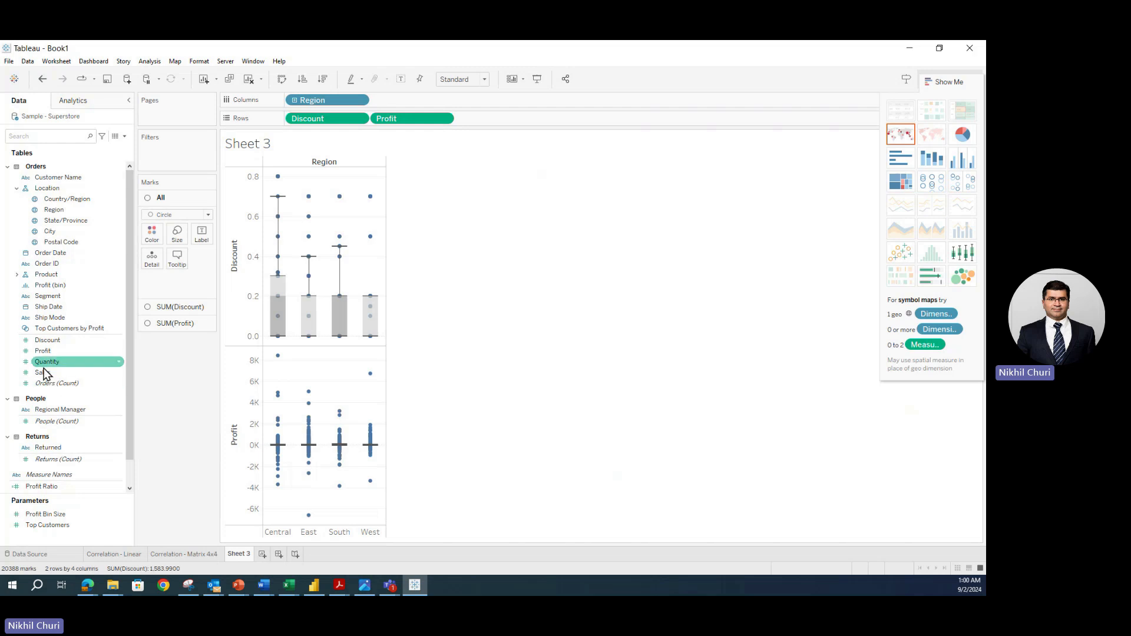
- Add Sales as a third row and display it as box-and-whisker plots
drag(42, 372, 493, 131)
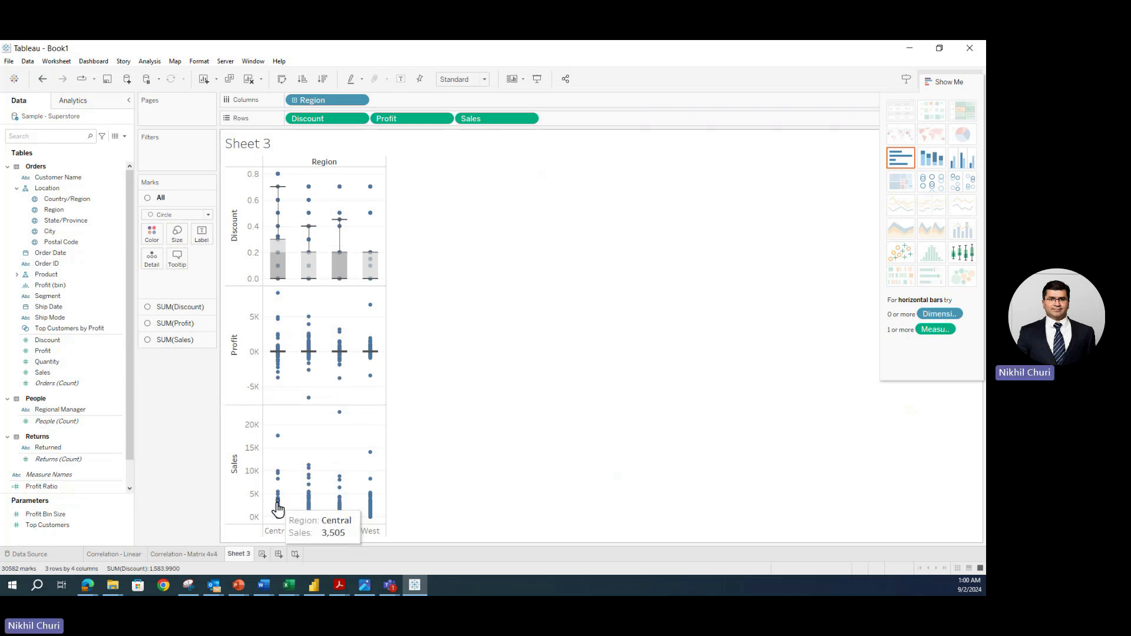
click(963, 252)
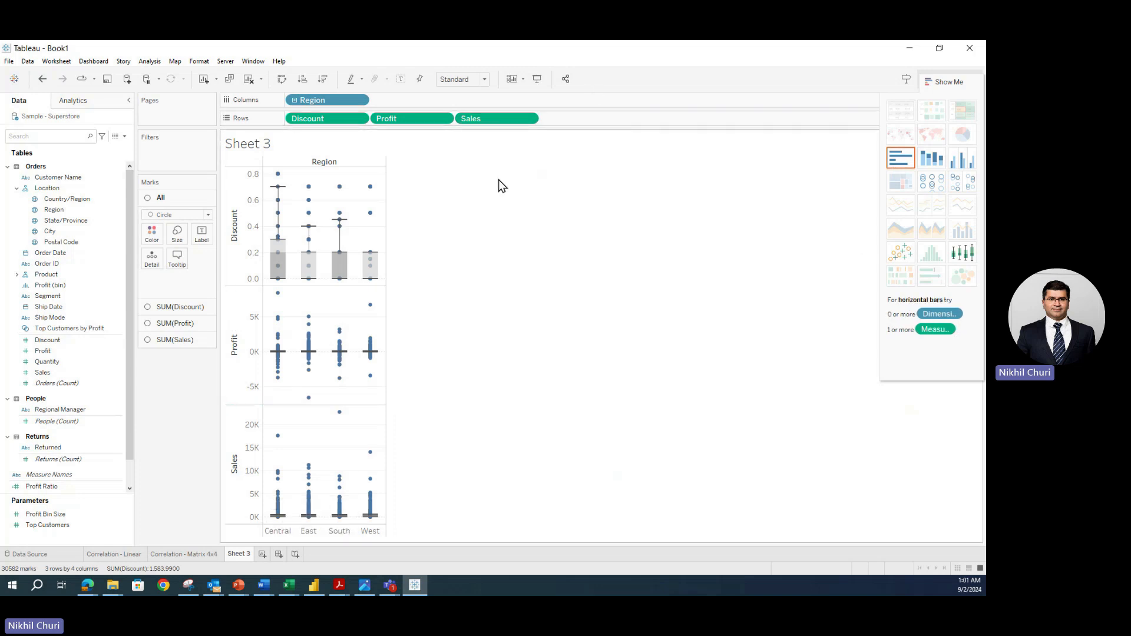
click(484, 78)
click(448, 117)
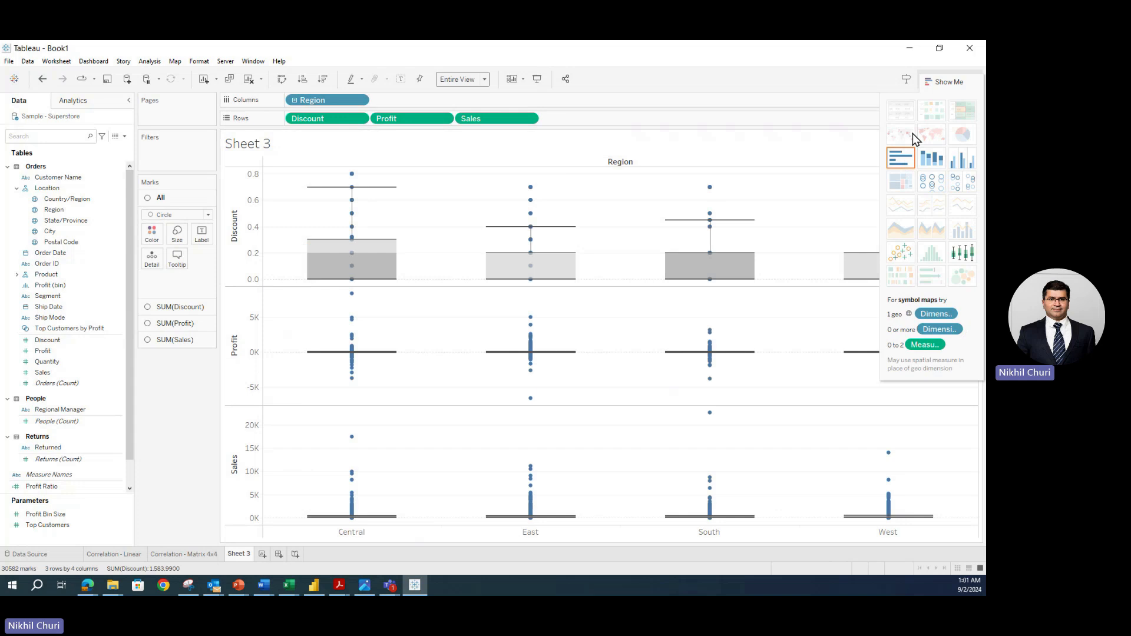
click(951, 81)
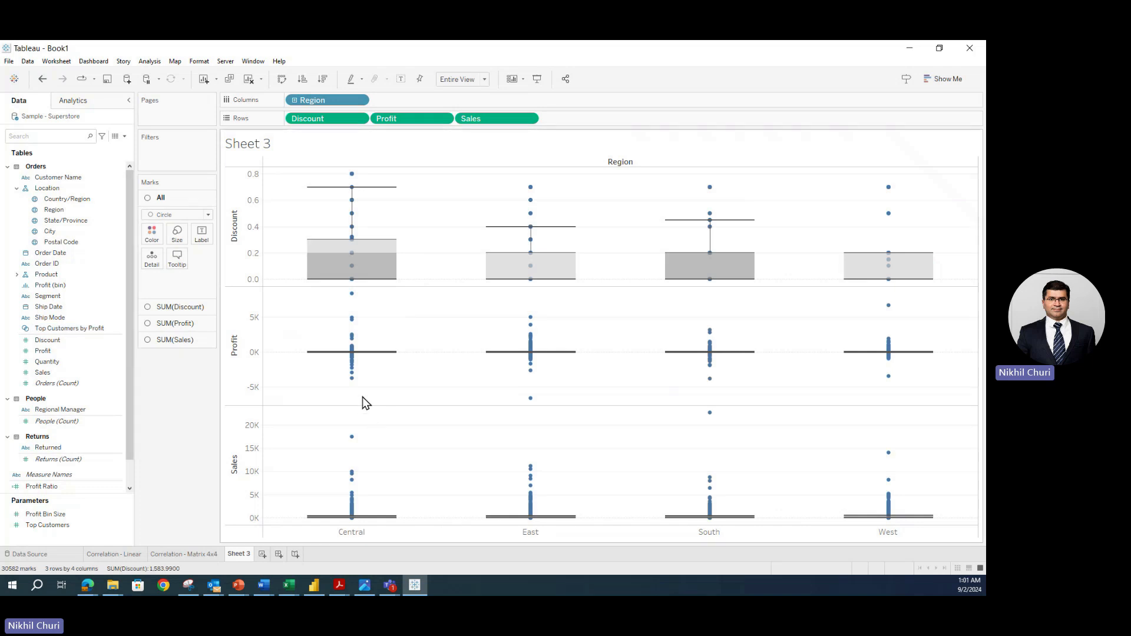
mouse_move(332, 245)
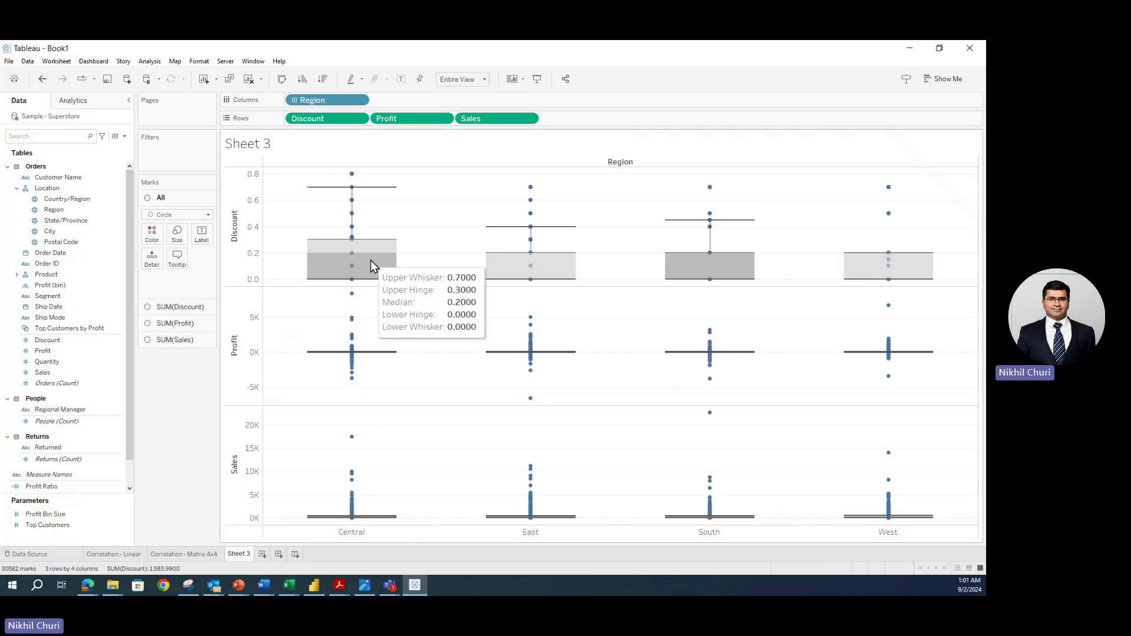
mouse_move(539, 275)
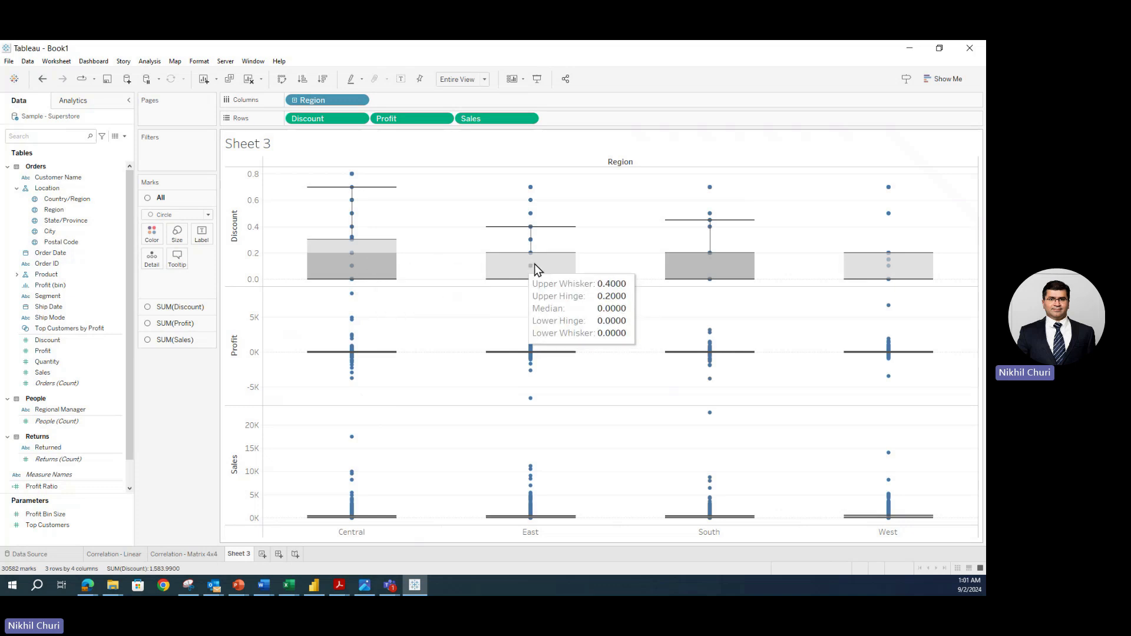
mouse_move(385, 357)
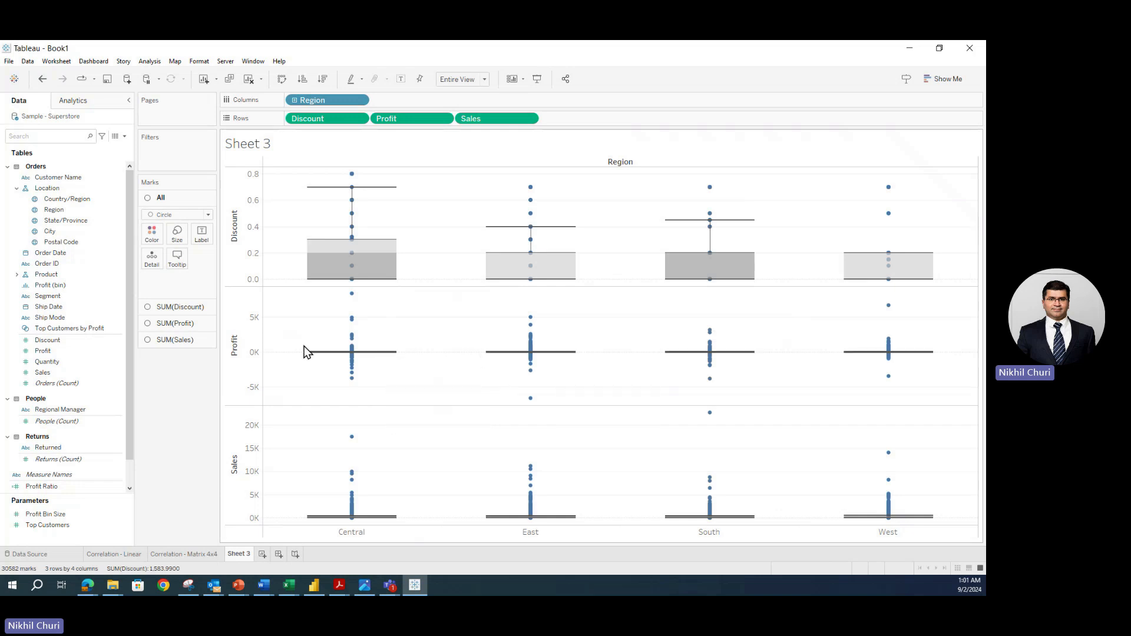
mouse_move(351, 488)
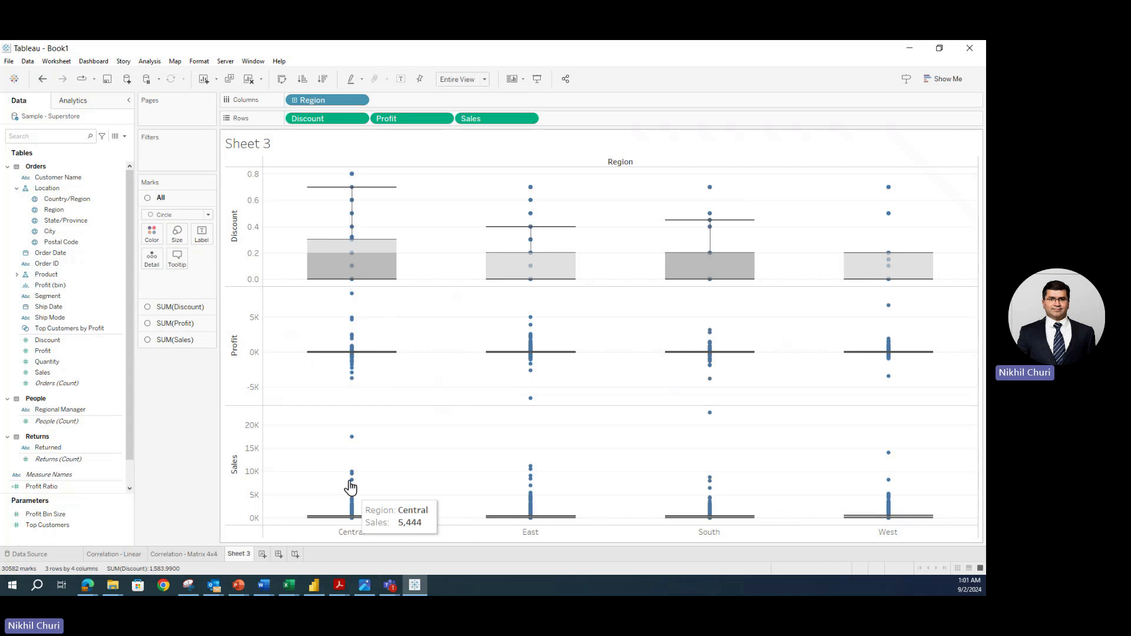
mouse_move(365, 521)
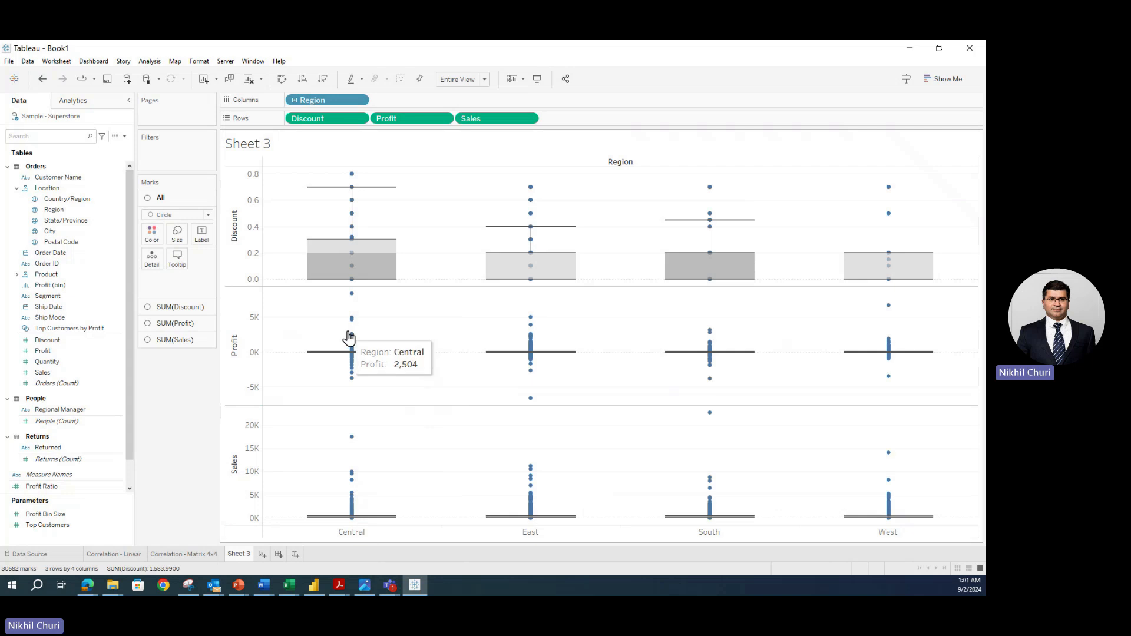
mouse_move(323, 353)
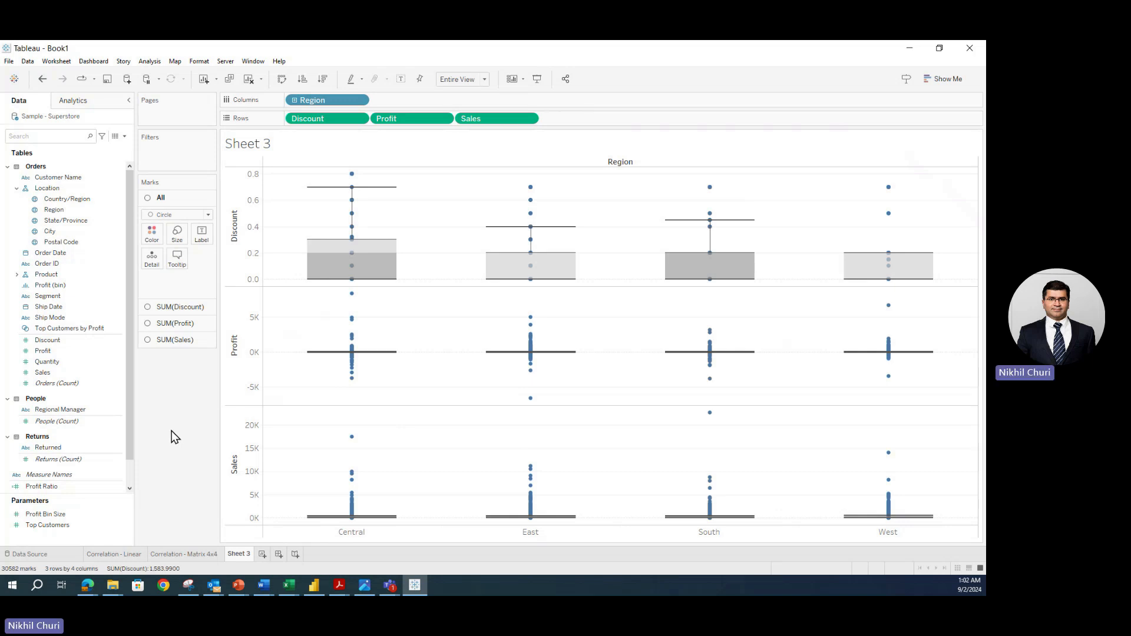
- Use File > Save As to save the workbook as 'Tableau 2.1 Correlation Matrix & Boxplot Chart'
click(9, 63)
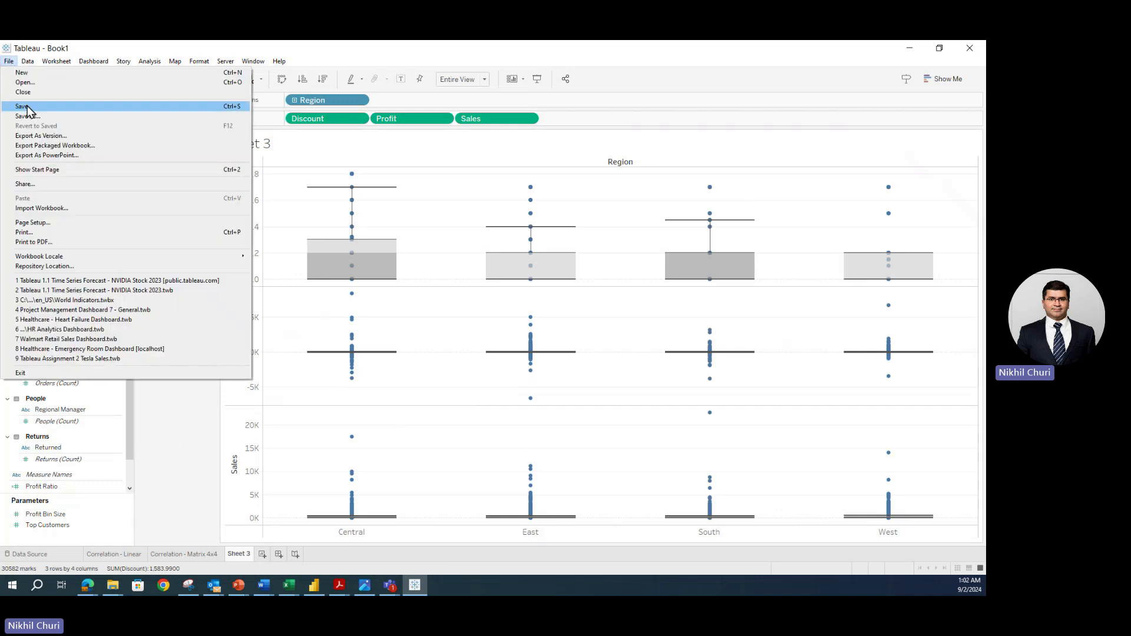
click(64, 117)
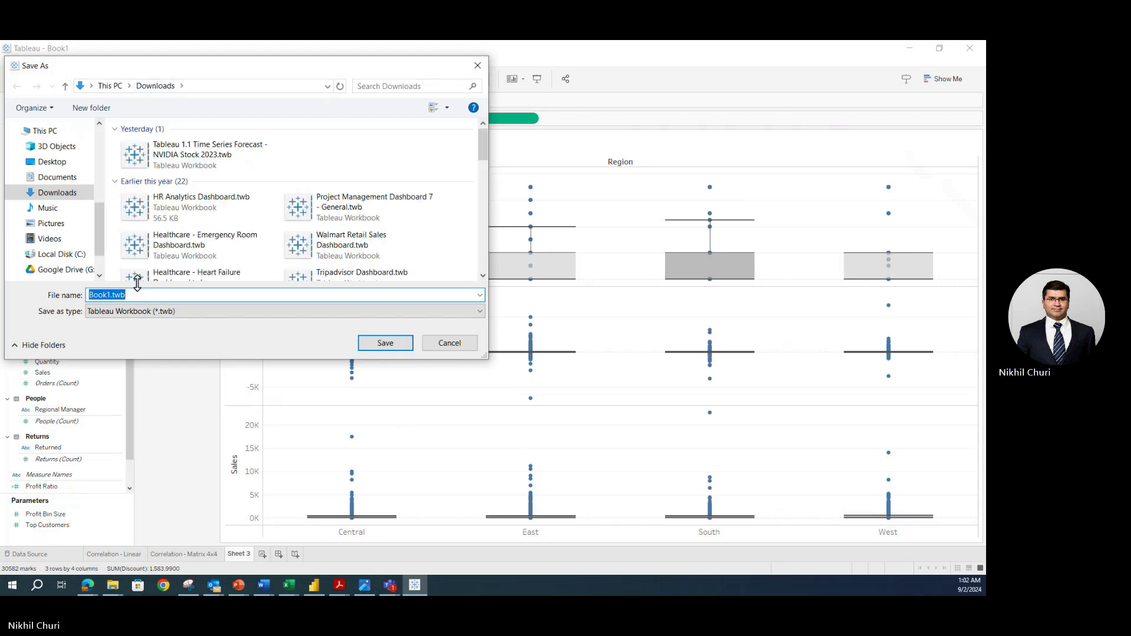
text(Tableau 2.1 Correlation Mat)
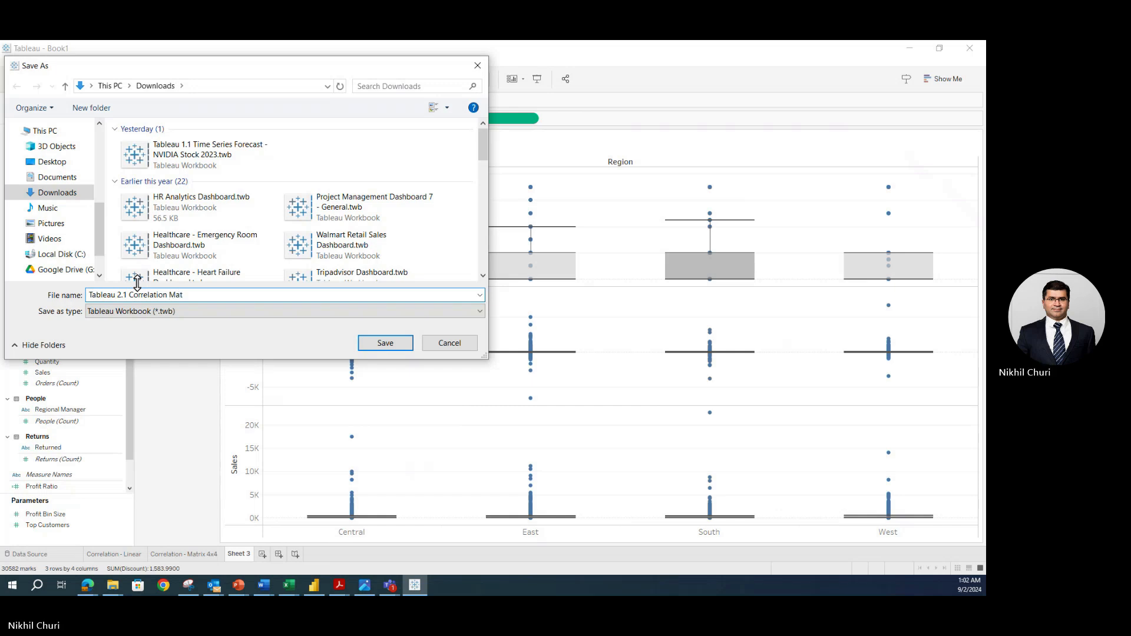
text(rix & Box plo)
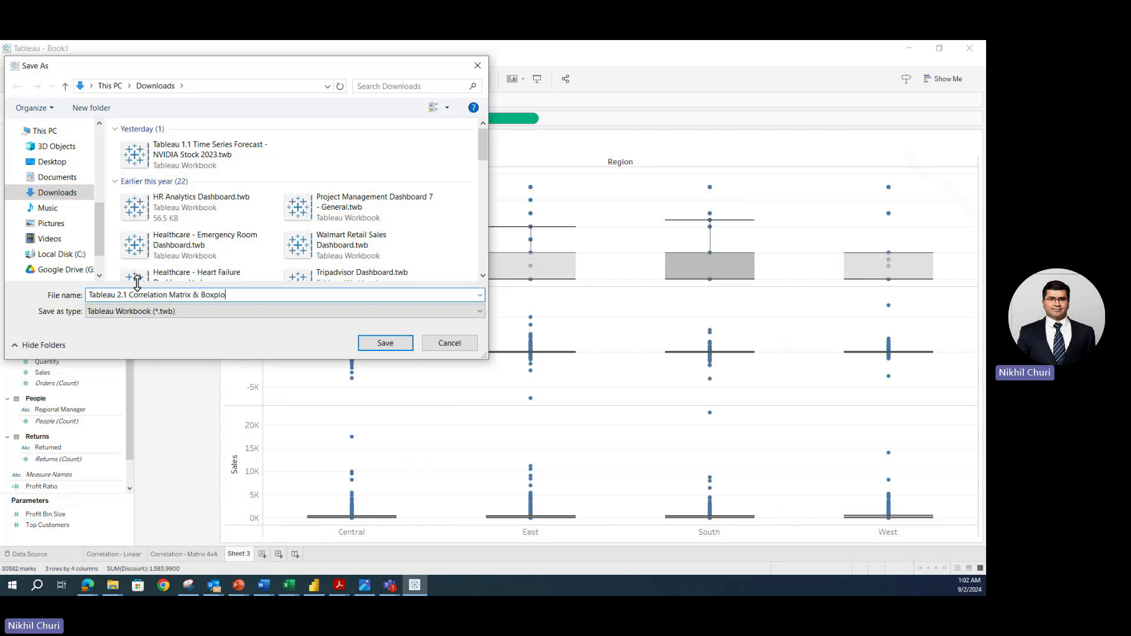
text(t Chart)
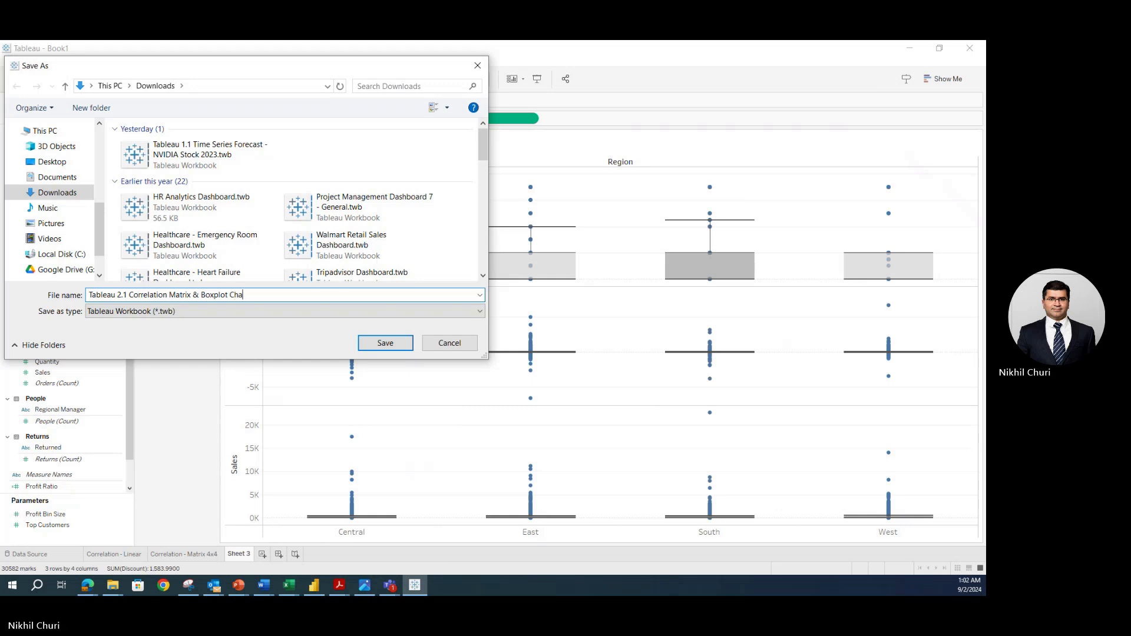
click(388, 345)
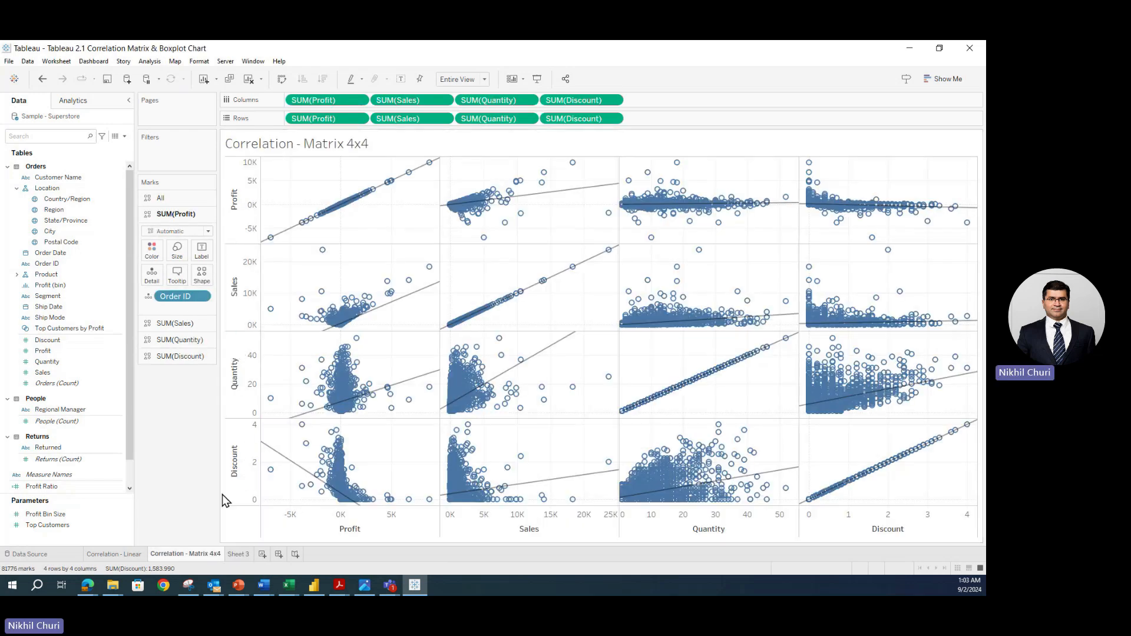
- Rename the Sheet 3 tab to 'Boxplot Matrix'
click(236, 556)
double_click(236, 556)
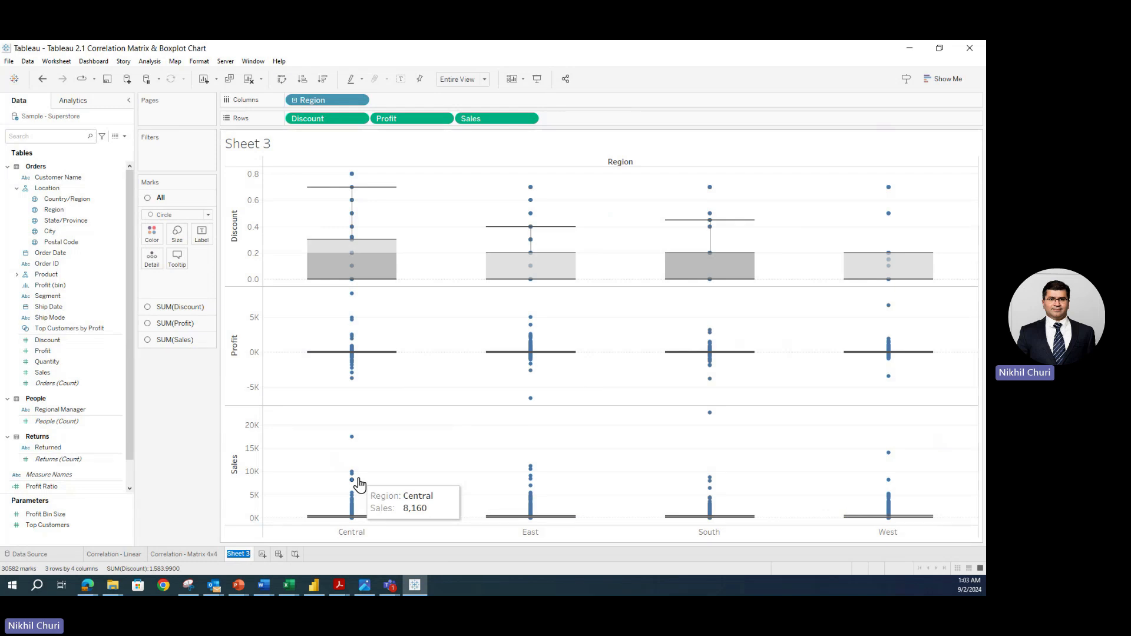
text(Boxplot Matrix)
key(Return)
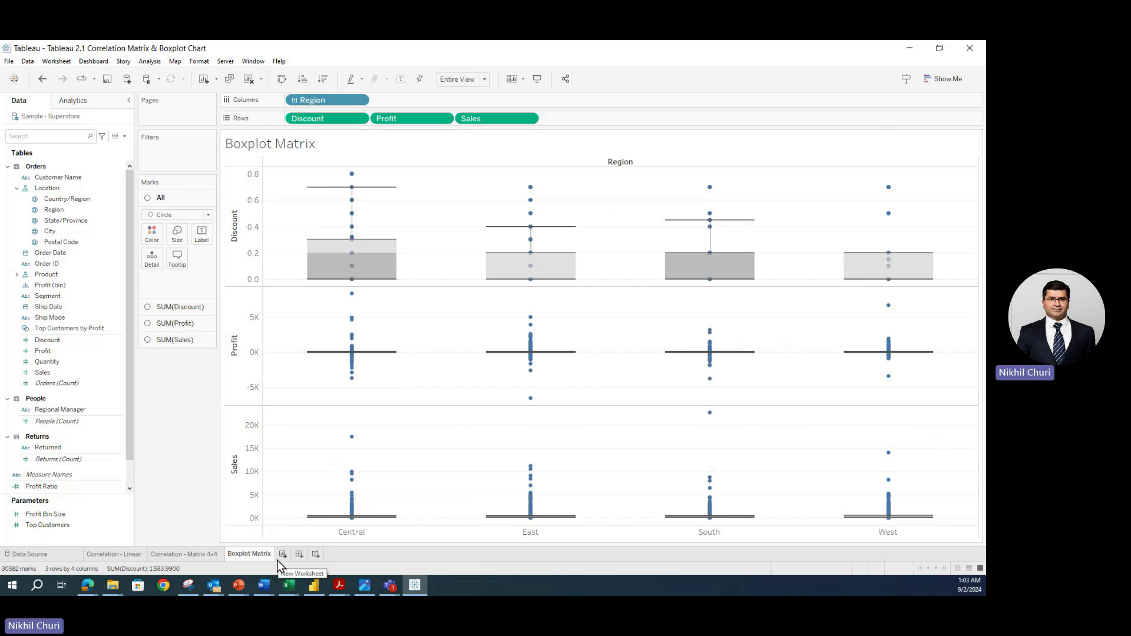
- Review the Correlation - Linear and Correlation - Matrix 4x4 sheets, then return to Boxplot Matrix
click(116, 556)
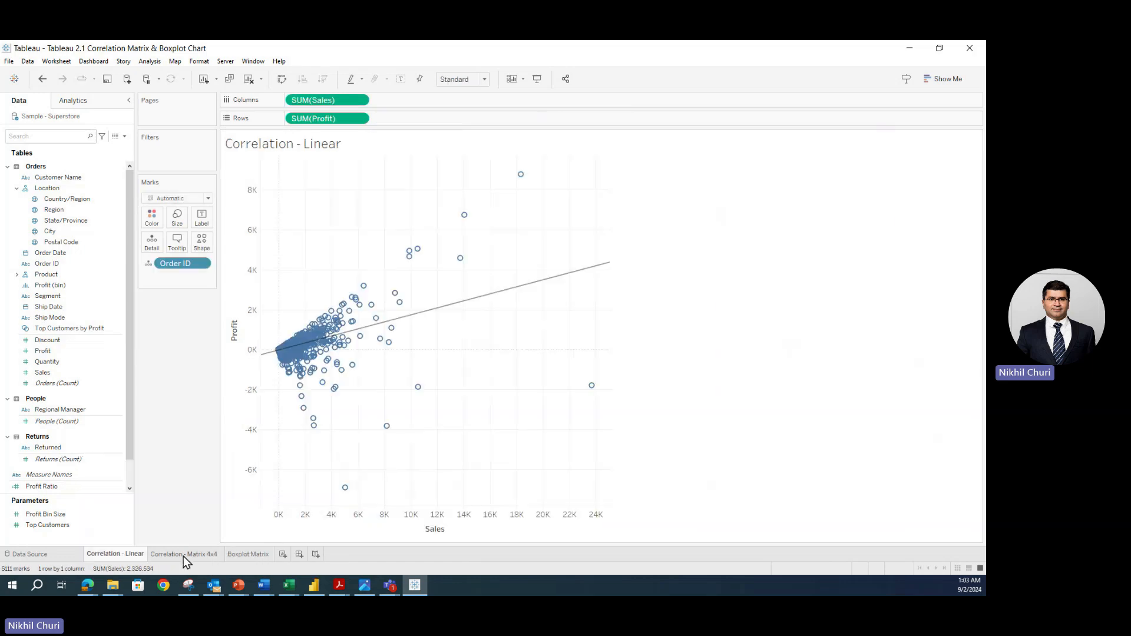
click(206, 556)
click(258, 555)
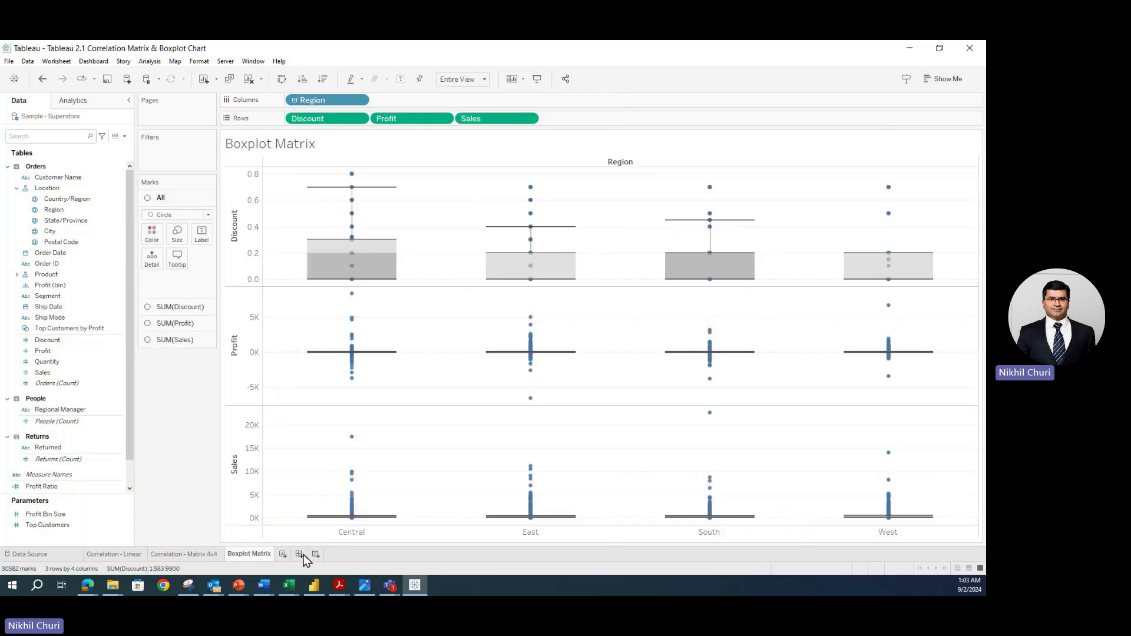
- Create Dashboard 1 with Correlation - Matrix 4x4 on top and Boxplot Matrix stacked below
click(299, 555)
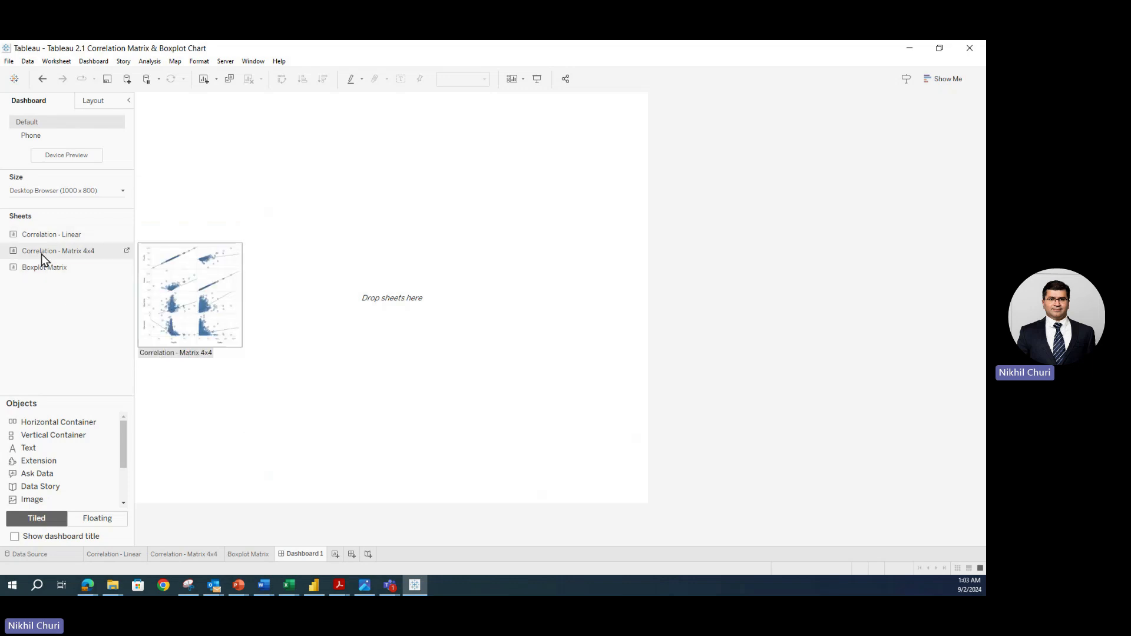
drag(41, 253, 227, 233)
mouse_move(367, 318)
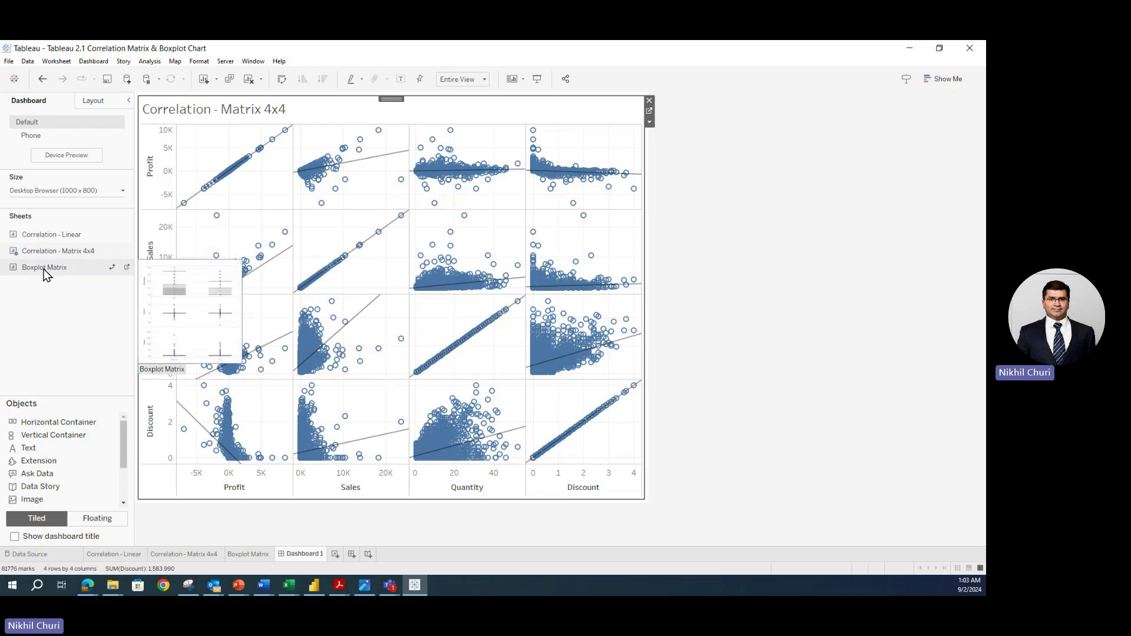
drag(44, 272, 171, 259)
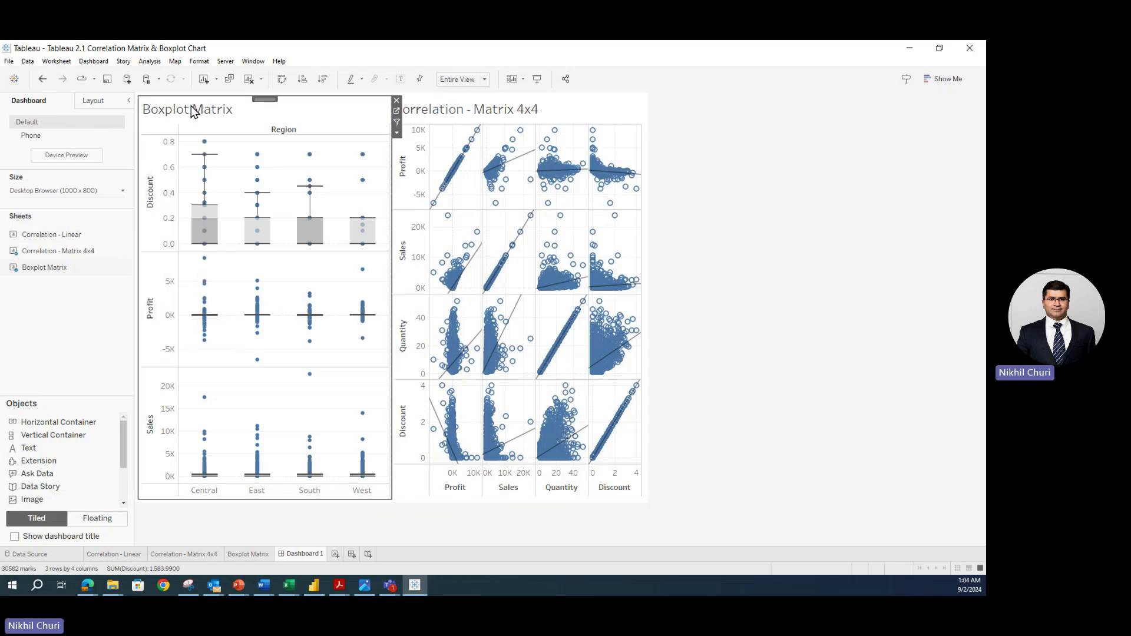
drag(266, 96, 401, 505)
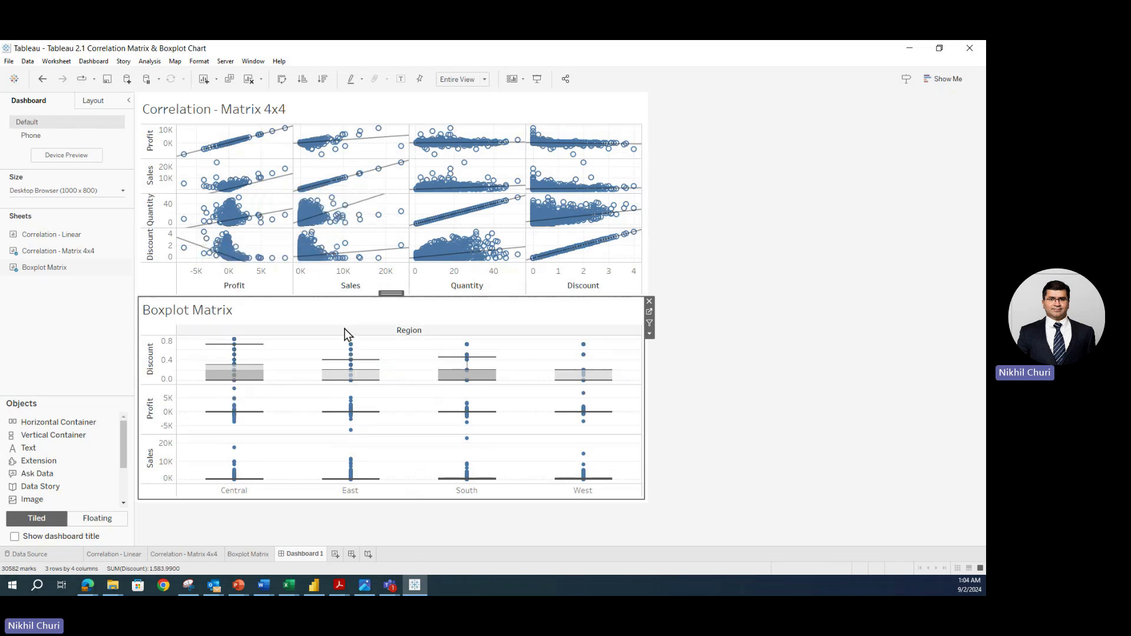
- Format the Correlation - Matrix 4x4 title at size 20, bold and centred
double_click(218, 114)
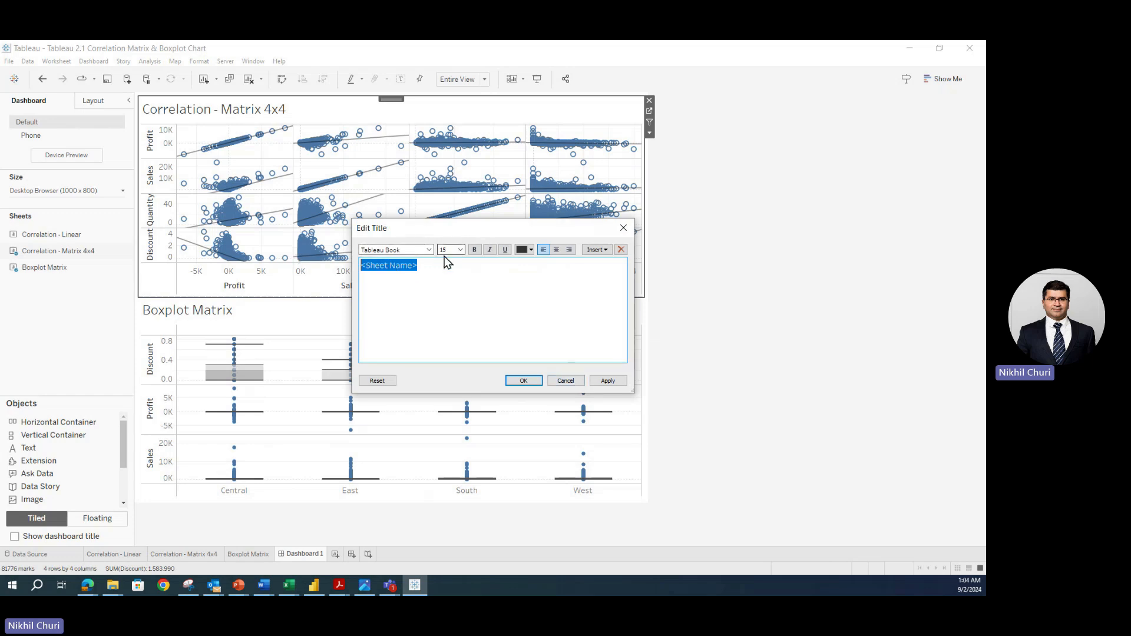
click(462, 250)
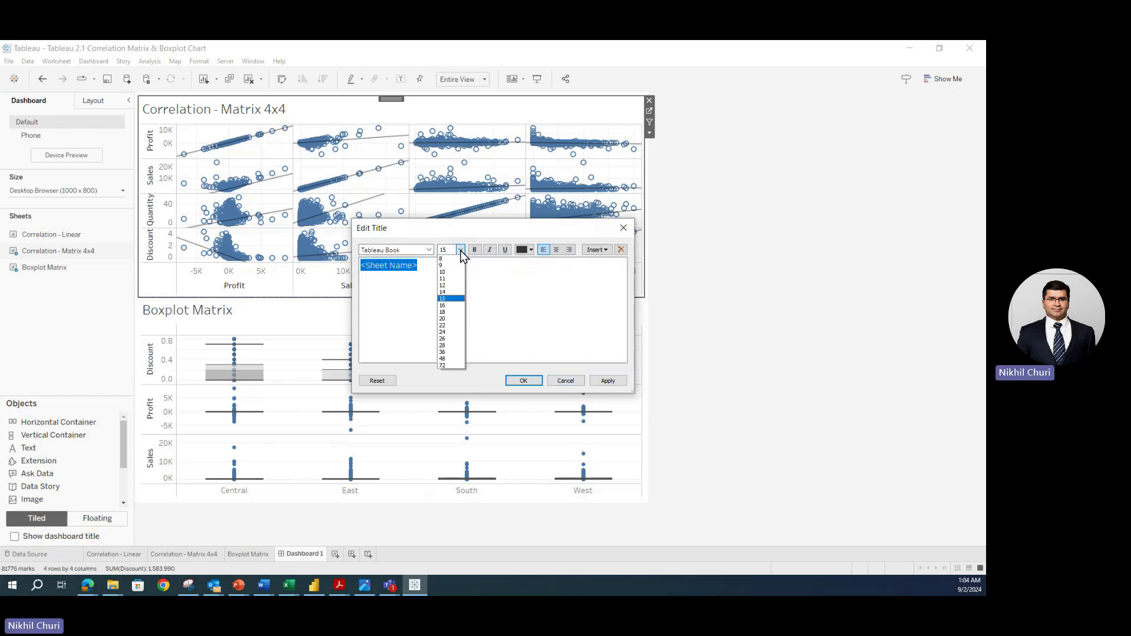
click(451, 316)
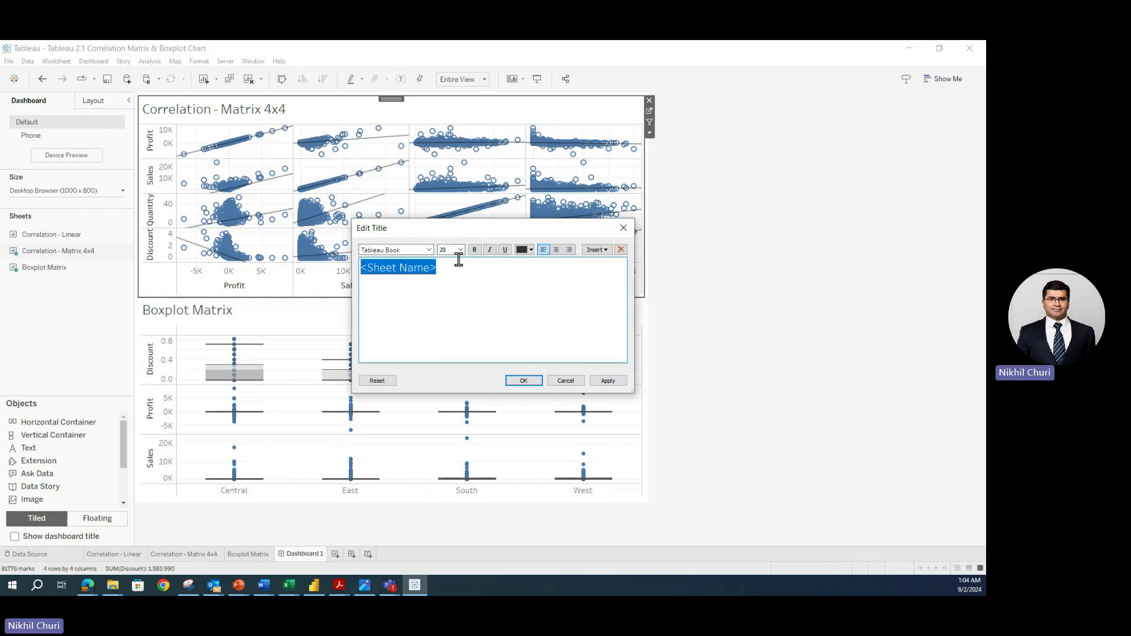
click(475, 250)
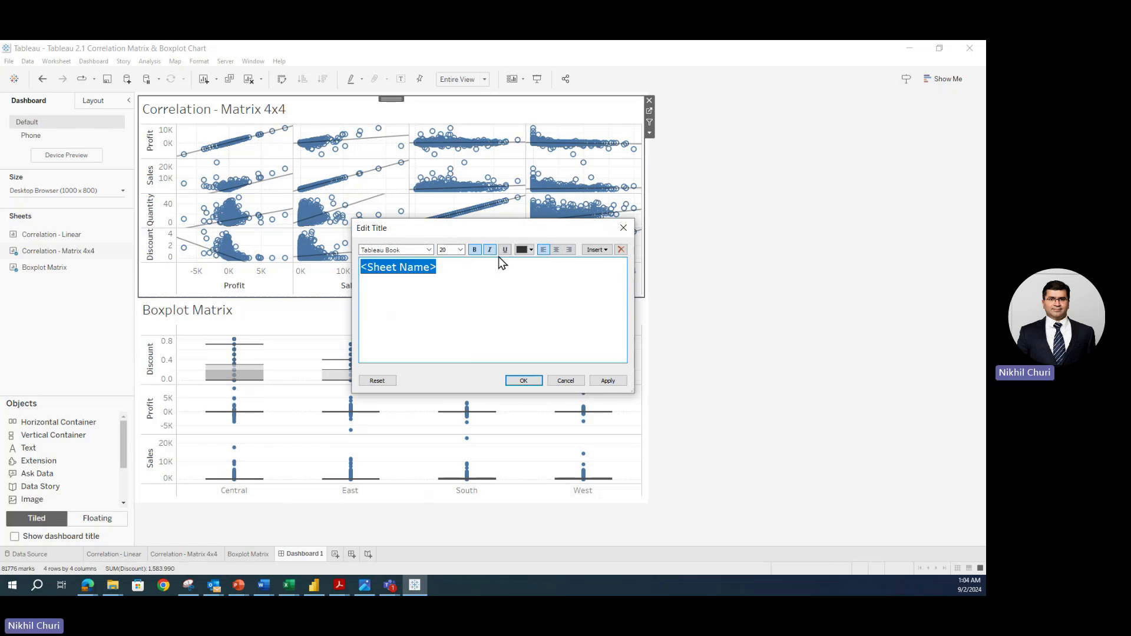
click(557, 249)
click(608, 382)
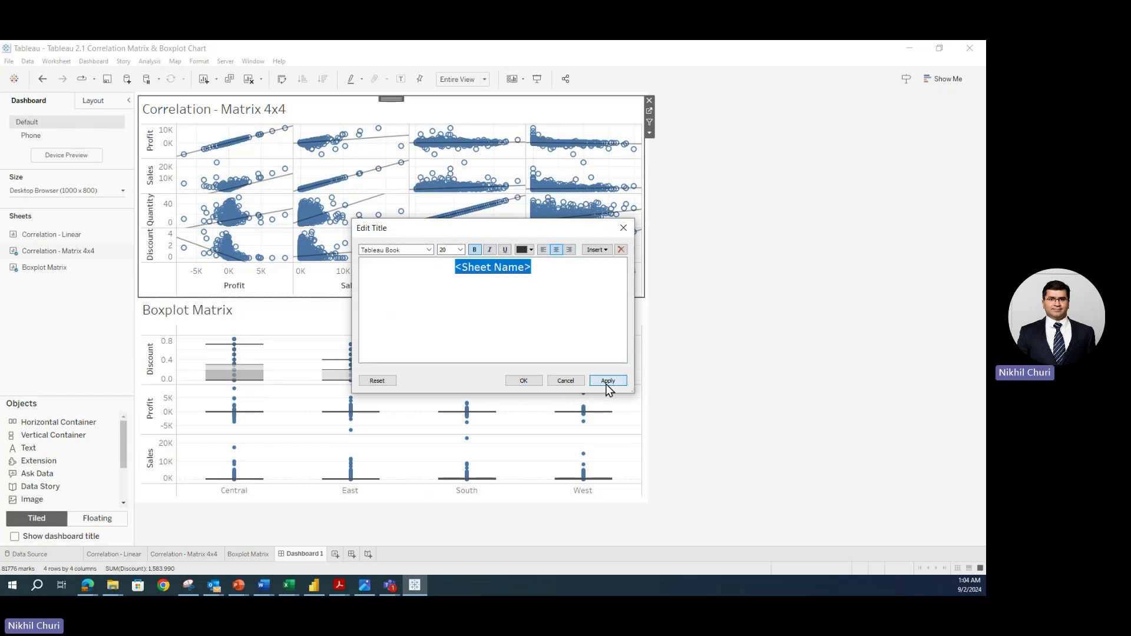
click(519, 382)
- Give the Boxplot Matrix title the same size 20, bold, centred formatting
double_click(200, 315)
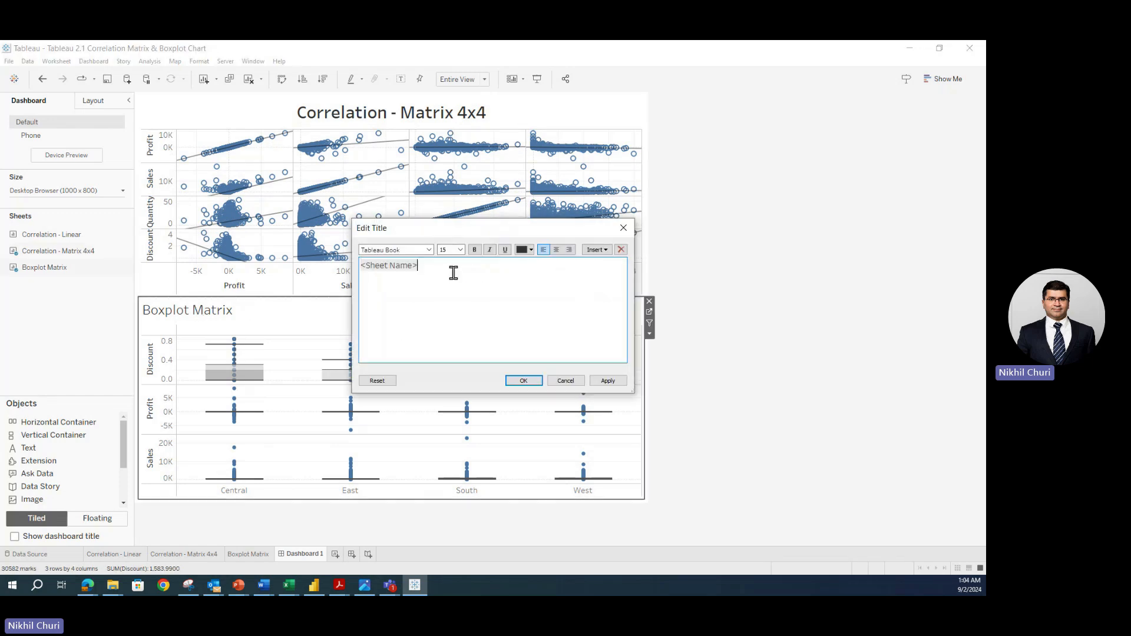
drag(455, 267, 351, 265)
click(459, 250)
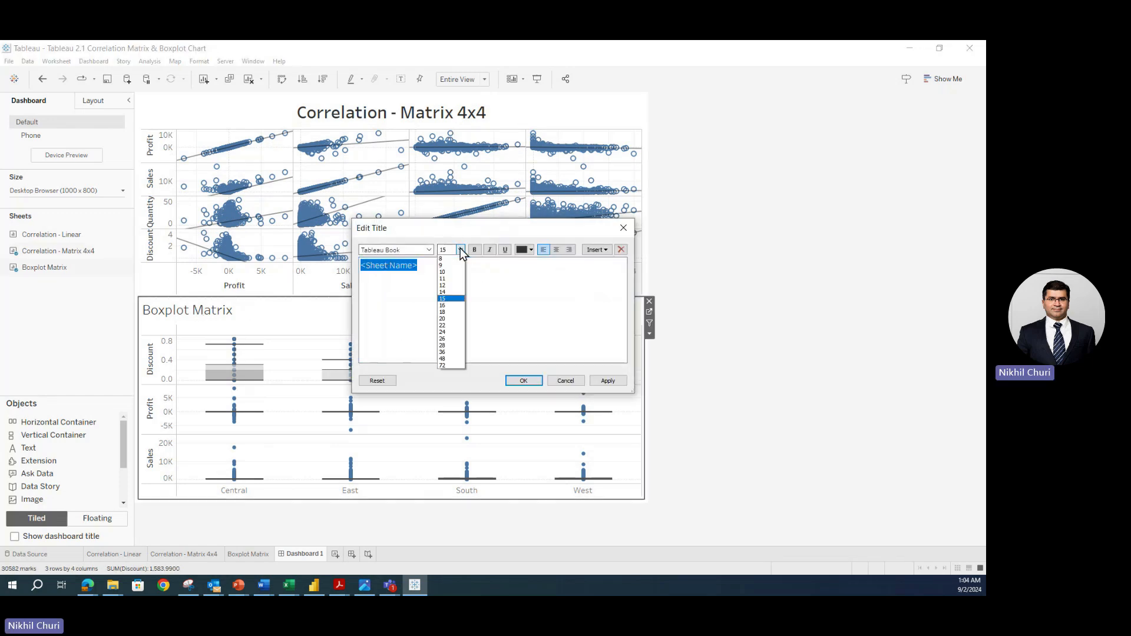
click(454, 323)
click(556, 249)
click(608, 381)
click(522, 380)
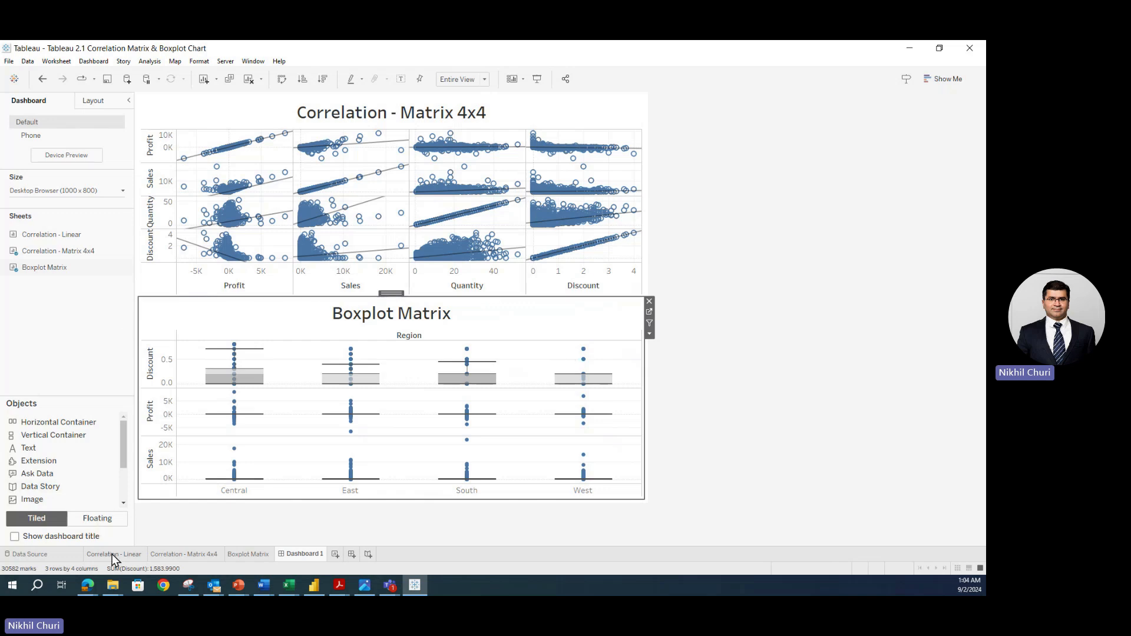
click(247, 554)
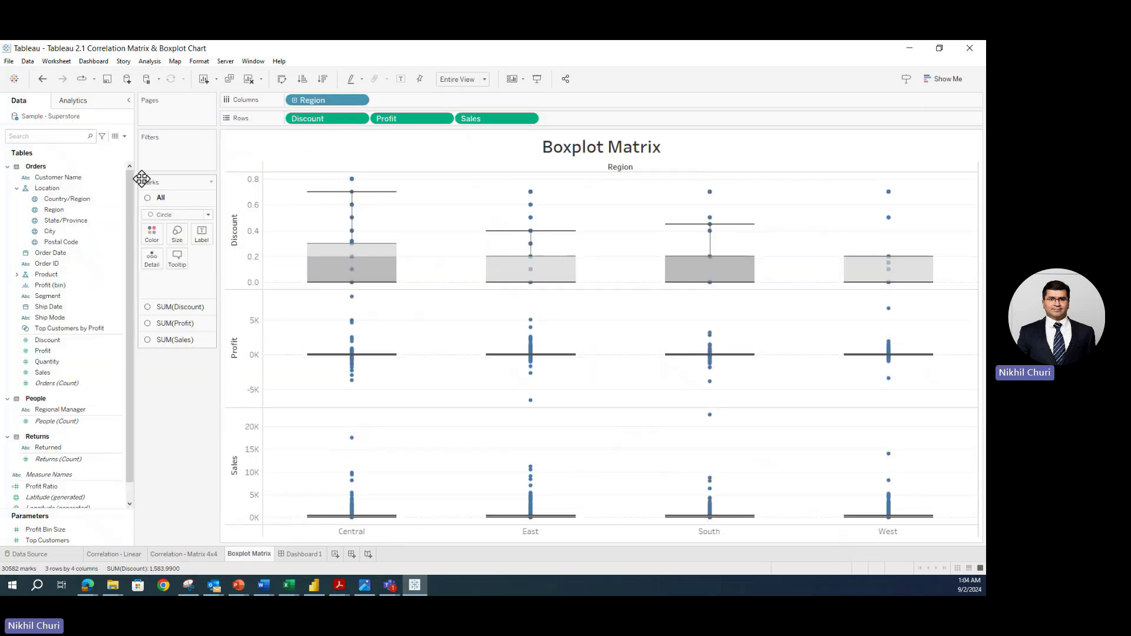
click(299, 554)
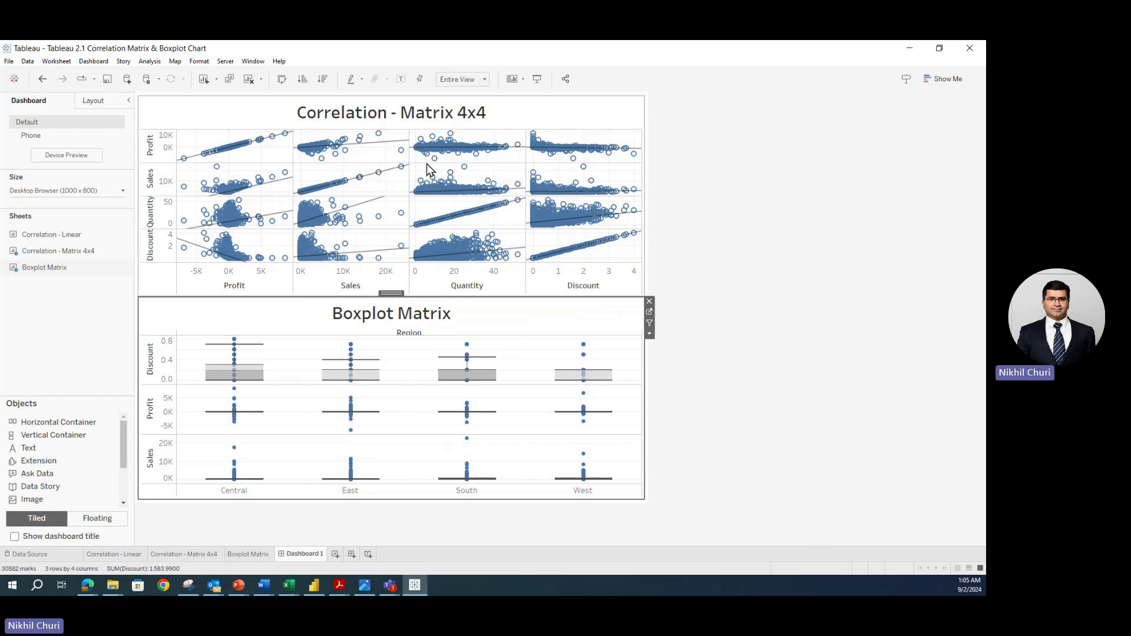
click(747, 213)
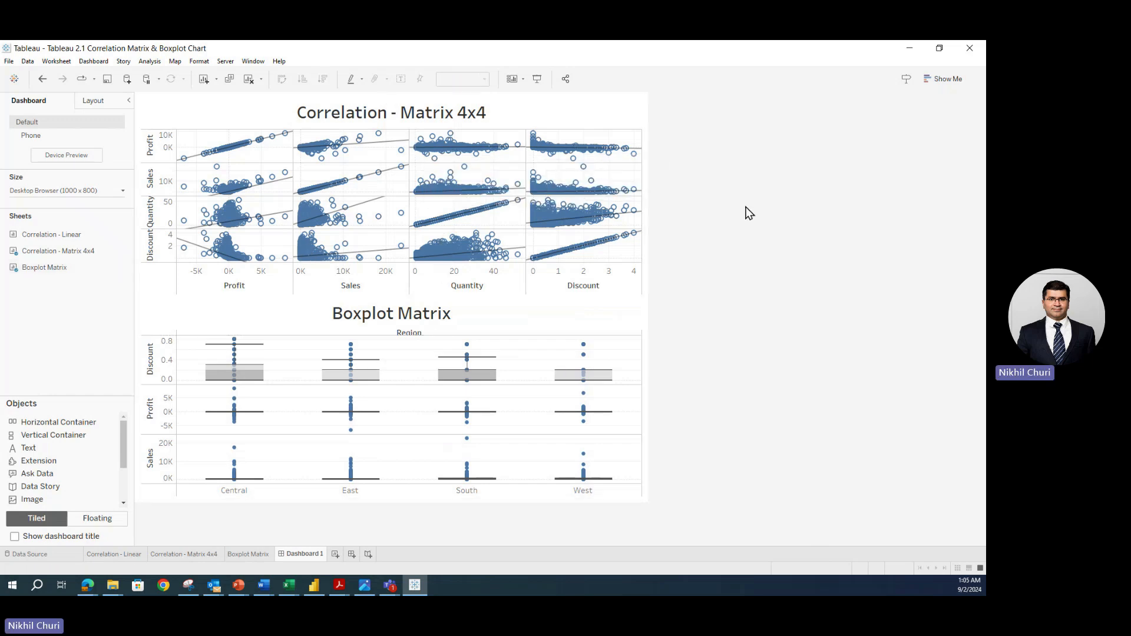
- Place a Text object at the dashboard top reading 'Tableau Dashboard - Correlation Matrix & Boxplot Matrix'
click(32, 455)
mouse_move(32, 454)
mouse_down()
mouse_move(243, 272)
mouse_move(66, 449)
mouse_move(290, 403)
mouse_move(380, 96)
mouse_up()
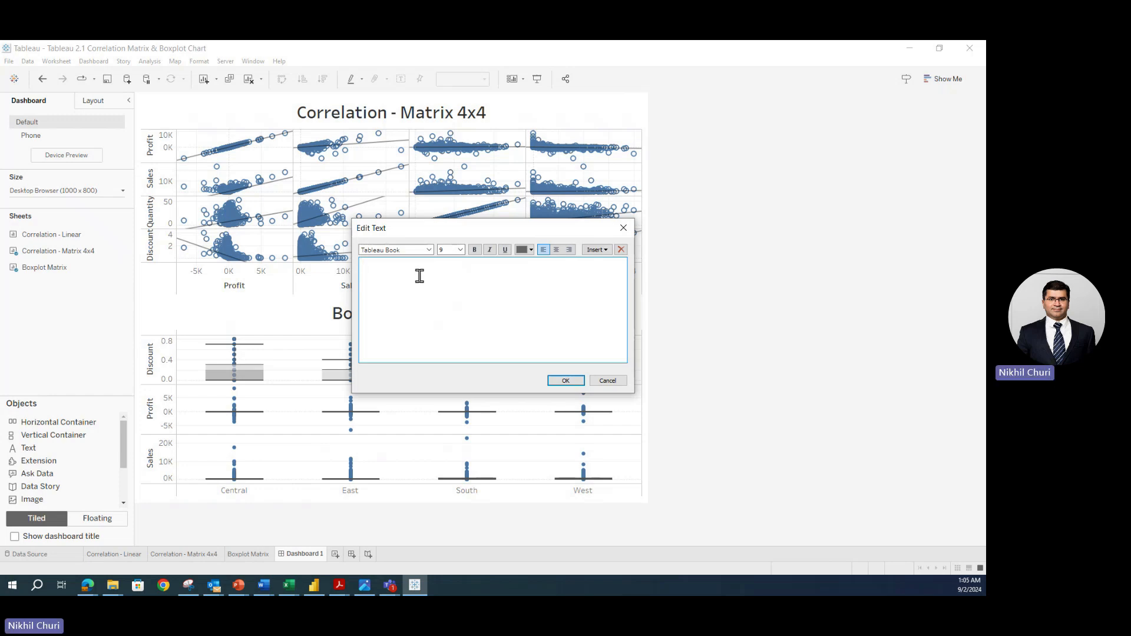
text(es)
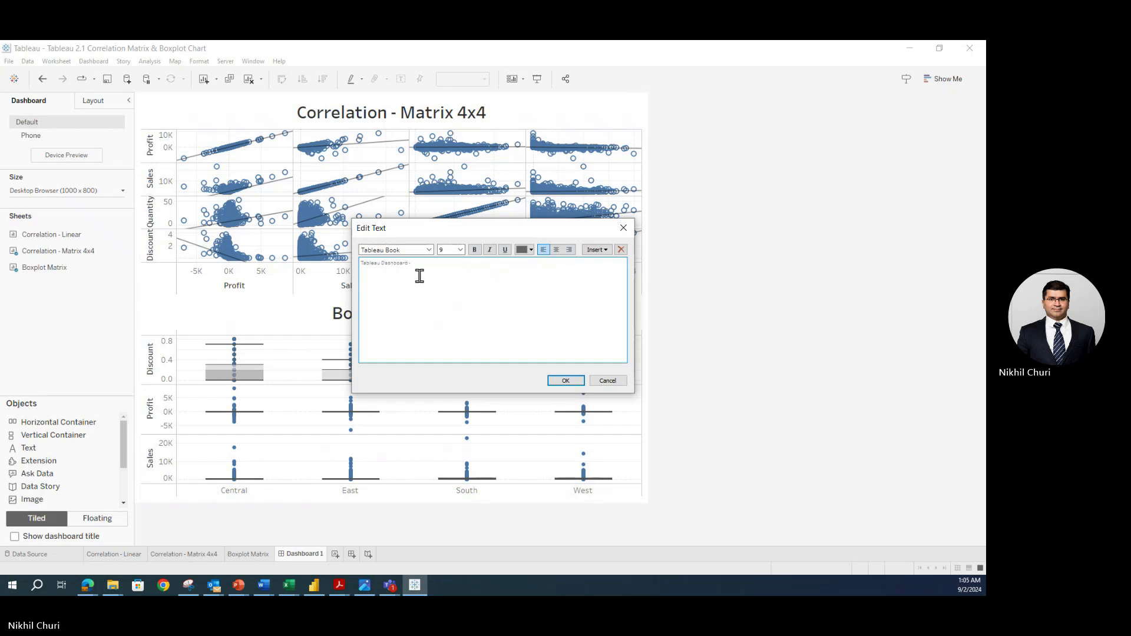
text(Corre)
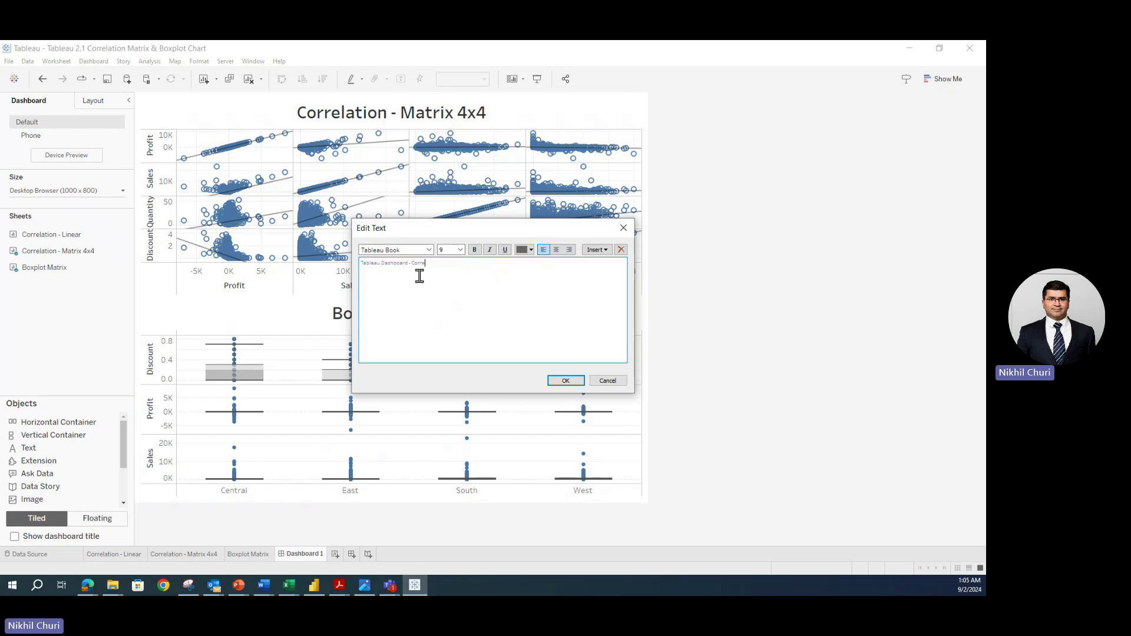
text(lation Matrix & Boxplot)
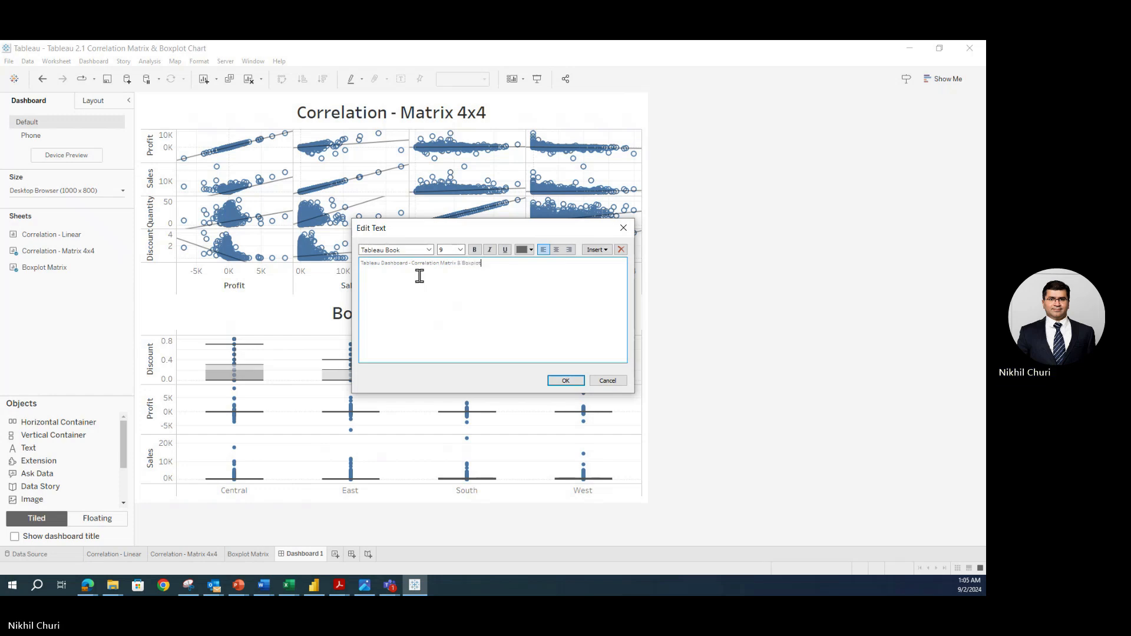
text( Ma)
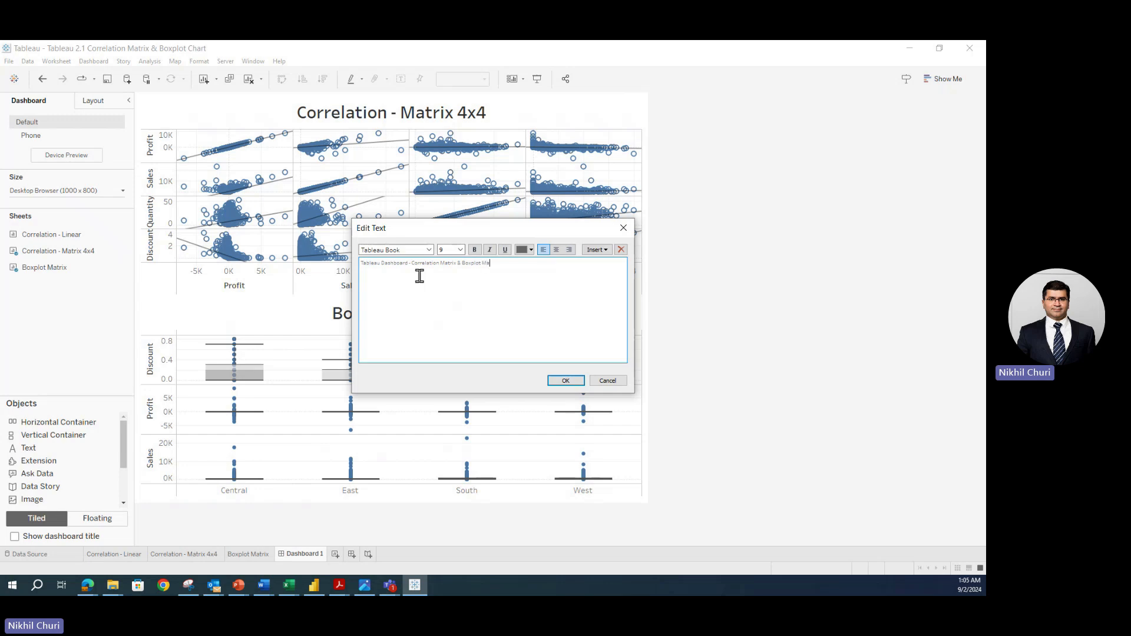
text(trix)
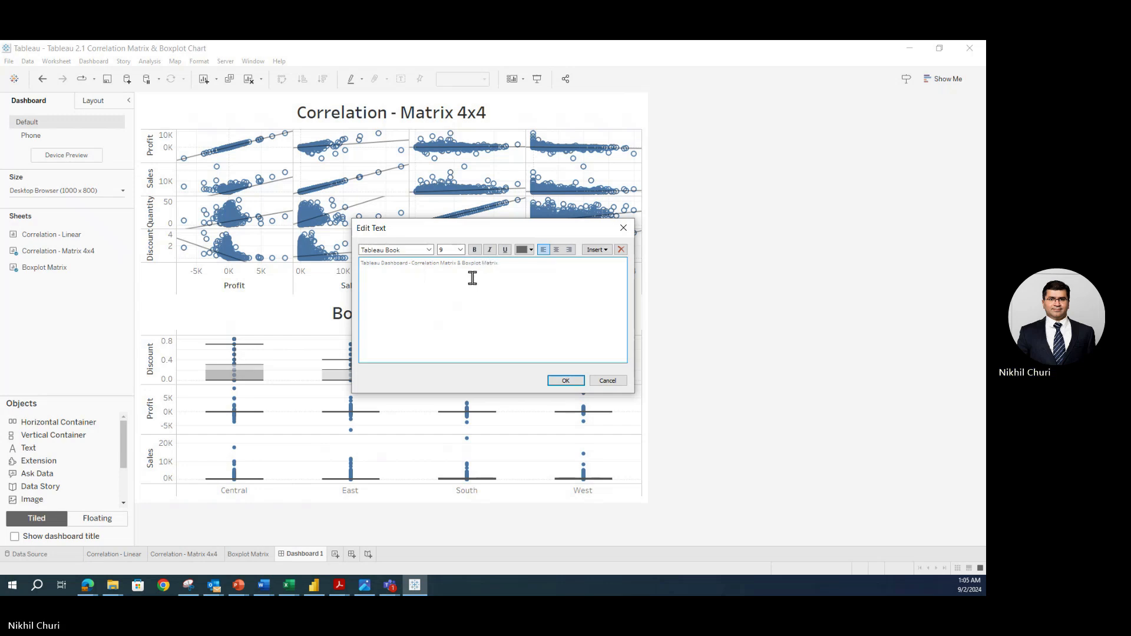
- Format the dashboard title at size 24, bold and centred
drag(511, 265, 349, 259)
click(460, 249)
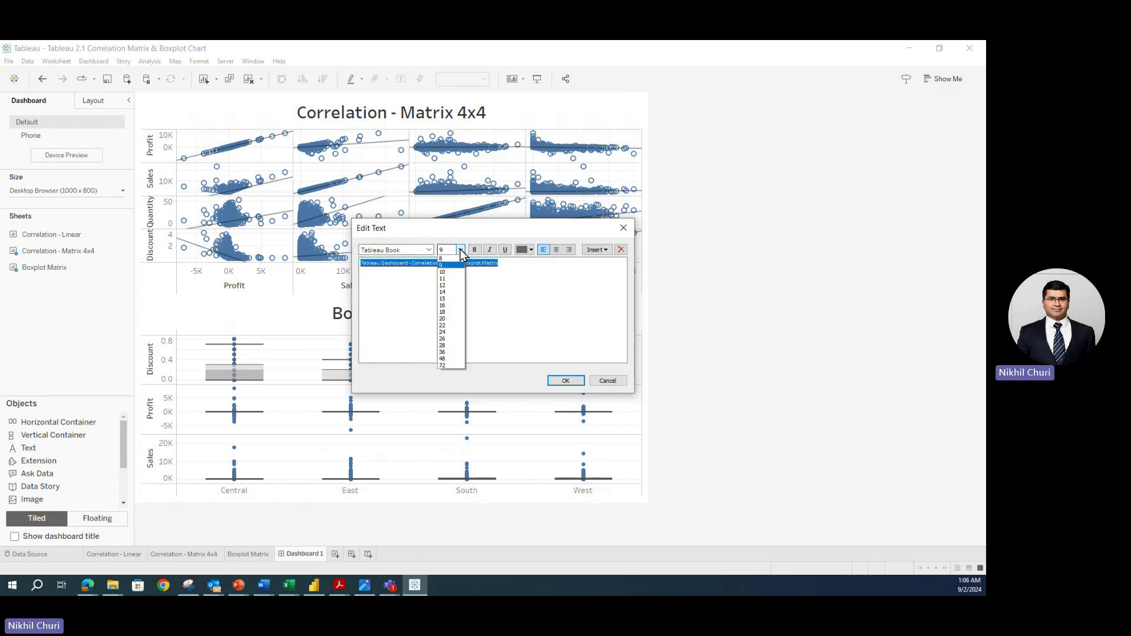
click(448, 319)
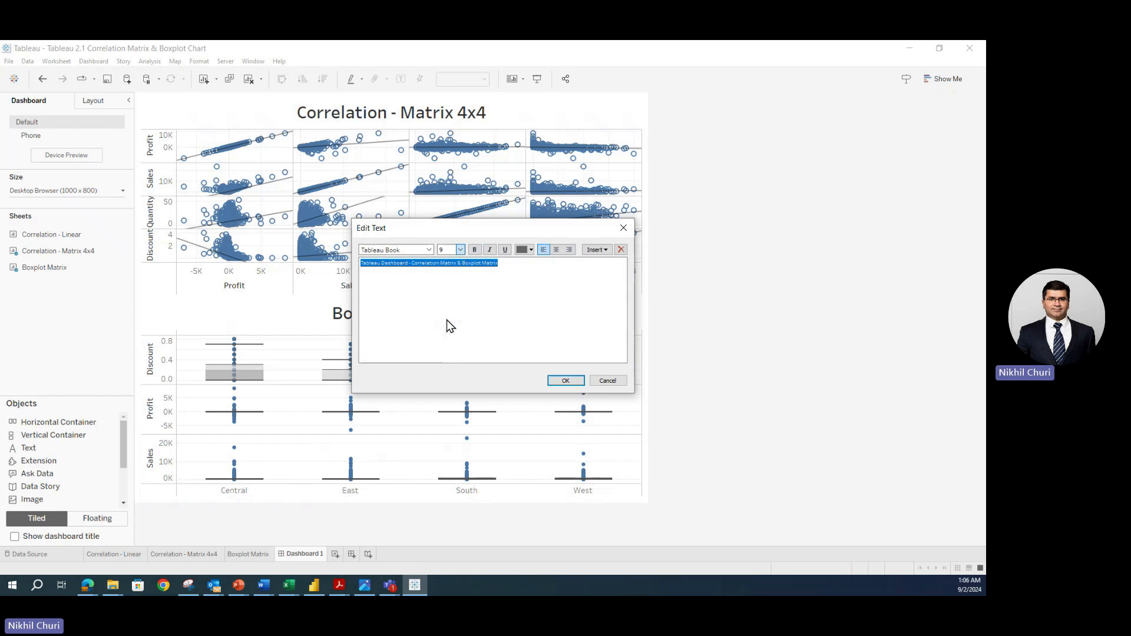
click(460, 249)
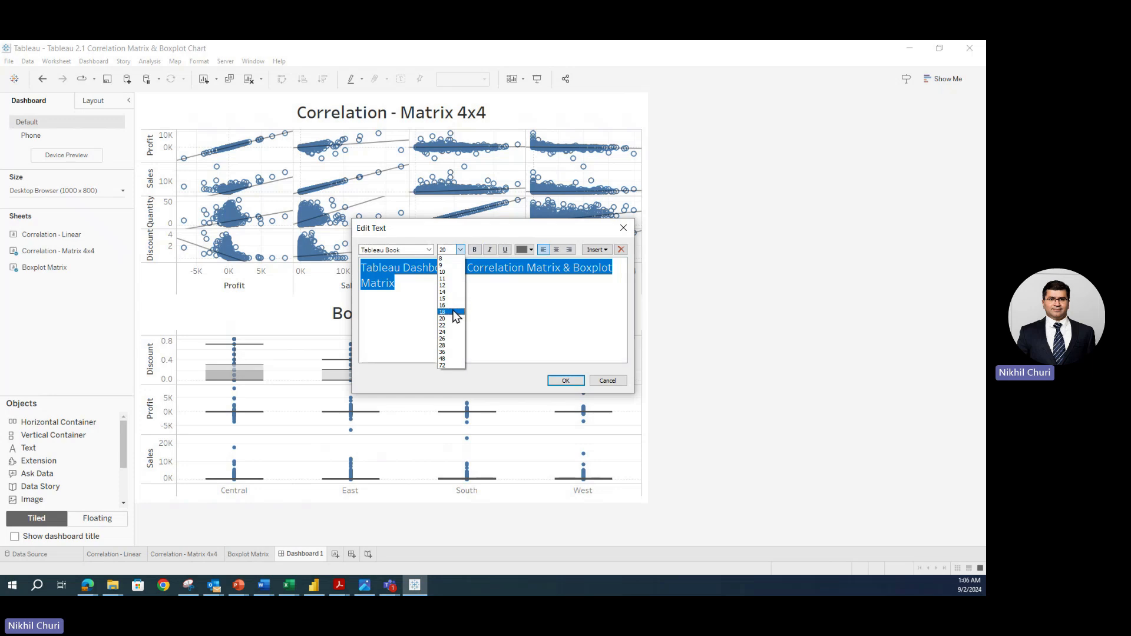
click(454, 332)
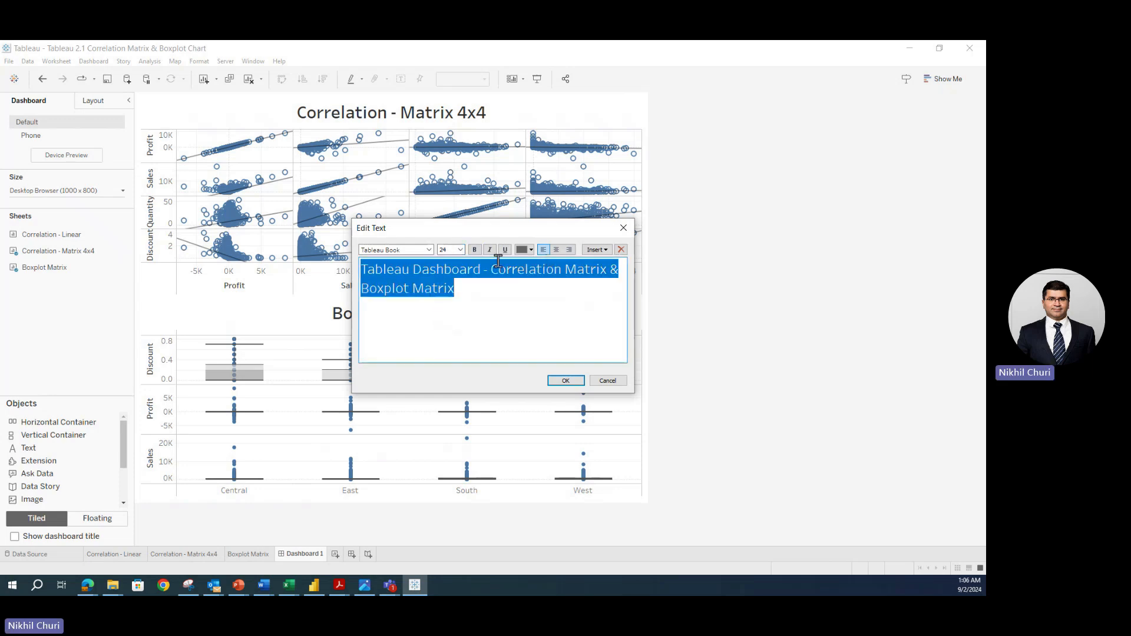
click(474, 249)
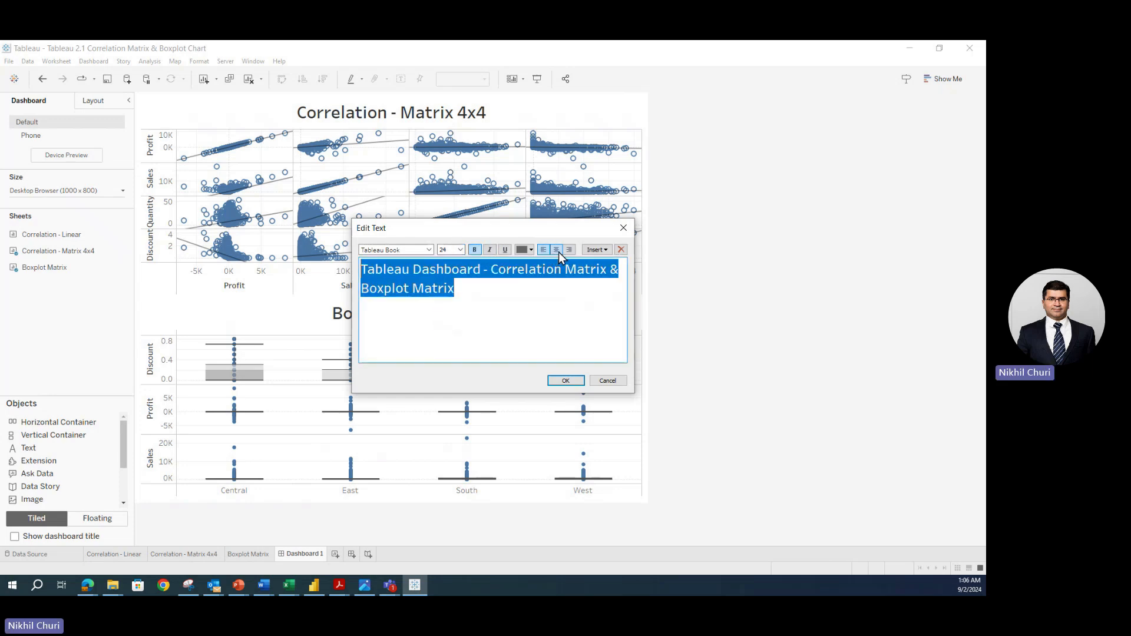
click(557, 250)
click(567, 381)
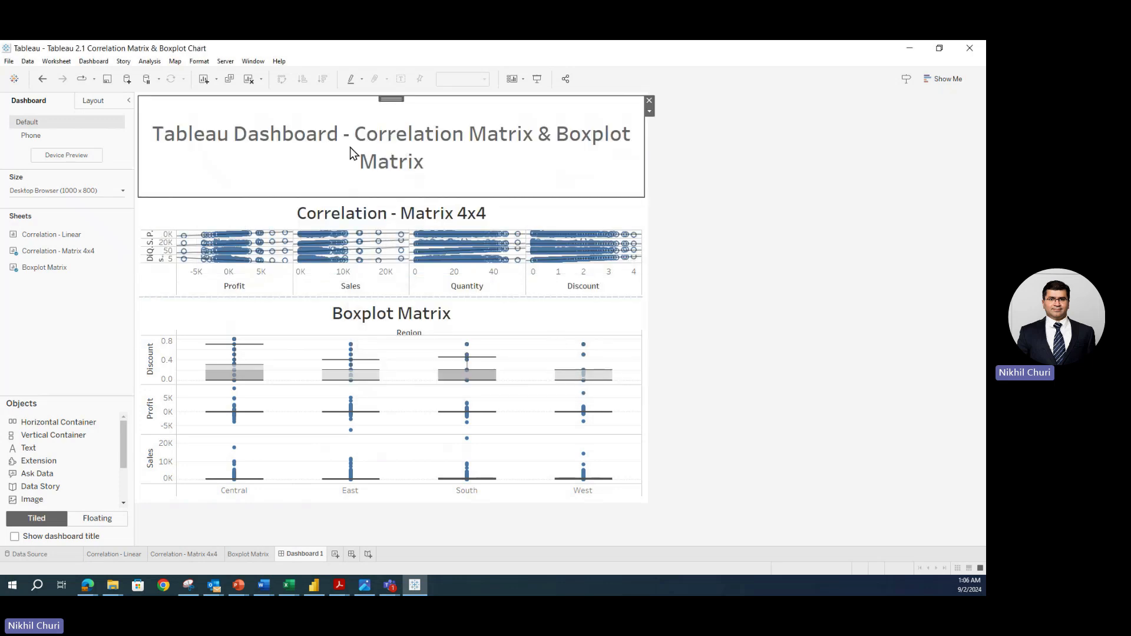
- Shrink the dashboard title to 22, then 20, so it fits one line
double_click(422, 160)
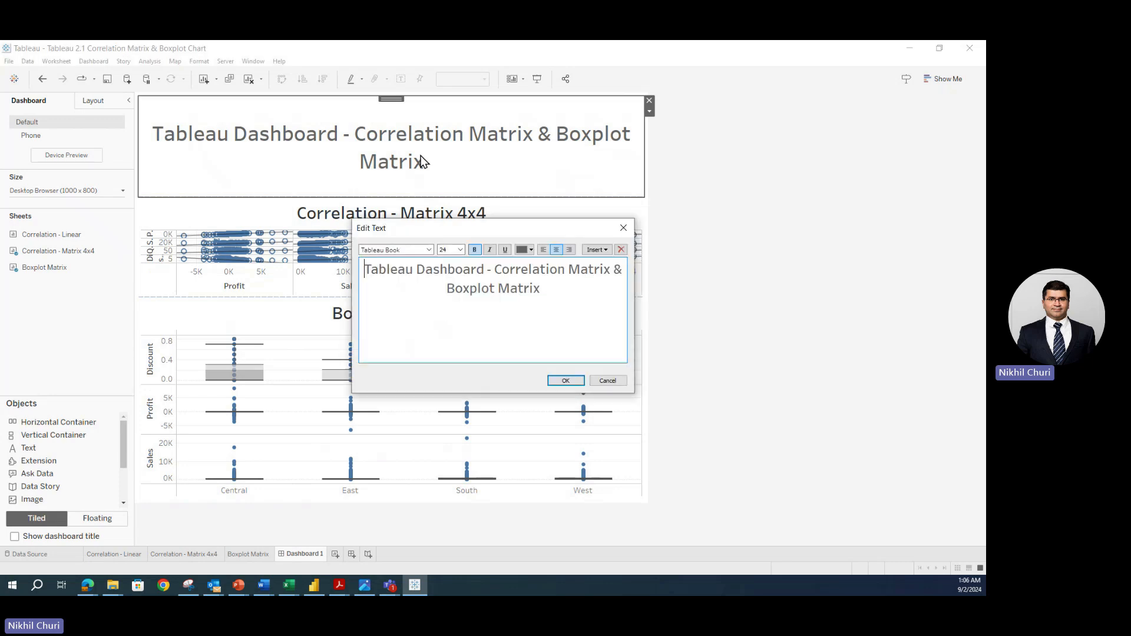
drag(566, 296, 291, 257)
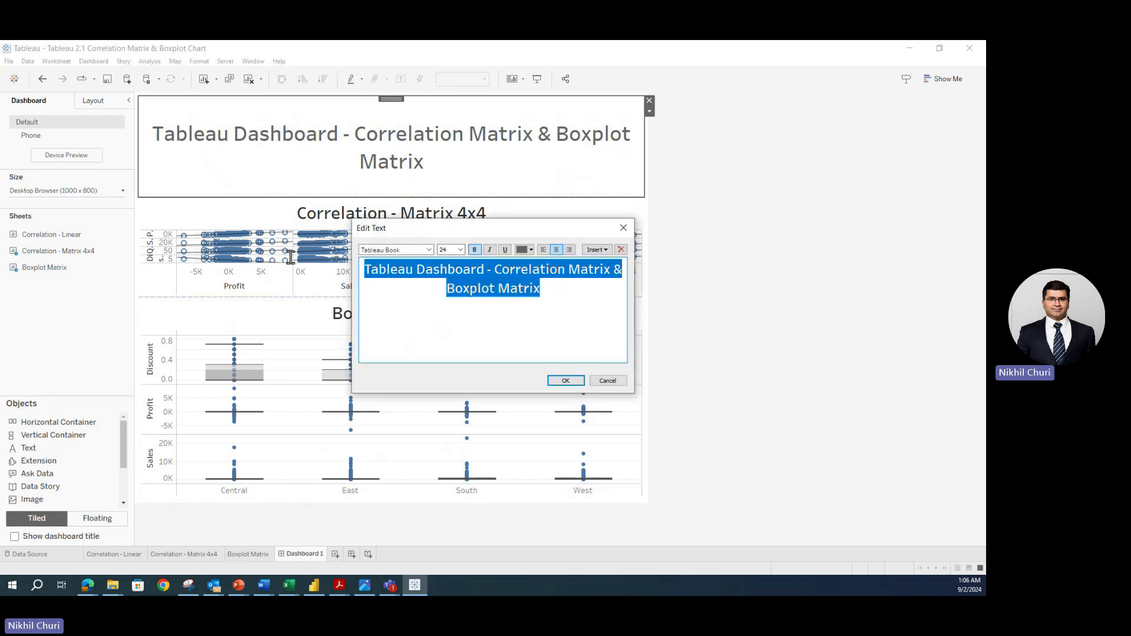
click(460, 249)
click(455, 325)
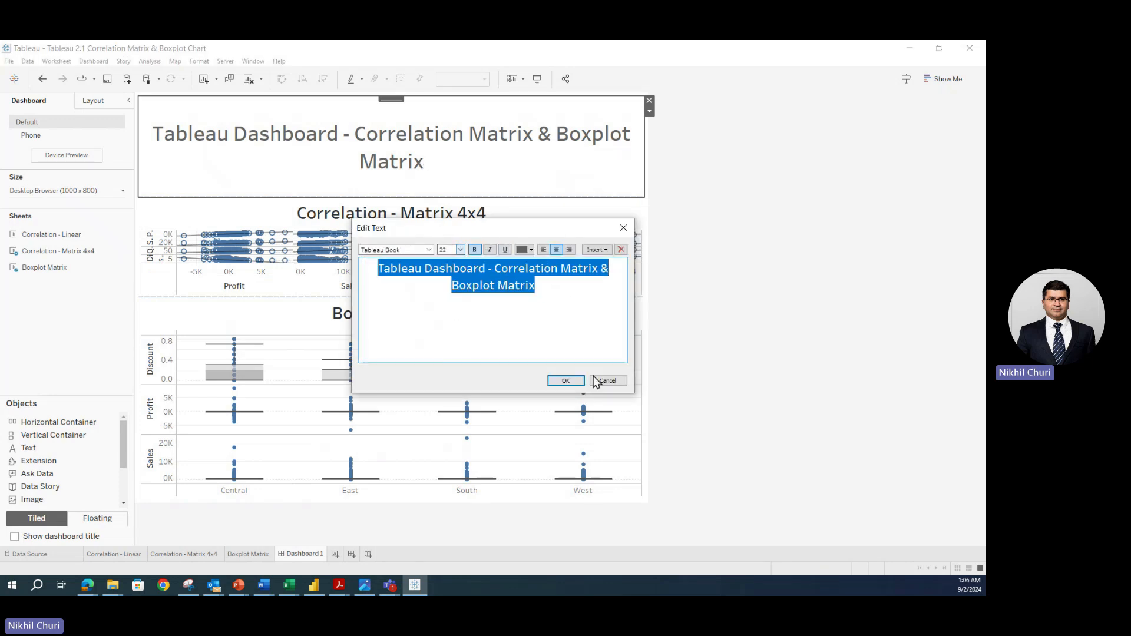
click(564, 380)
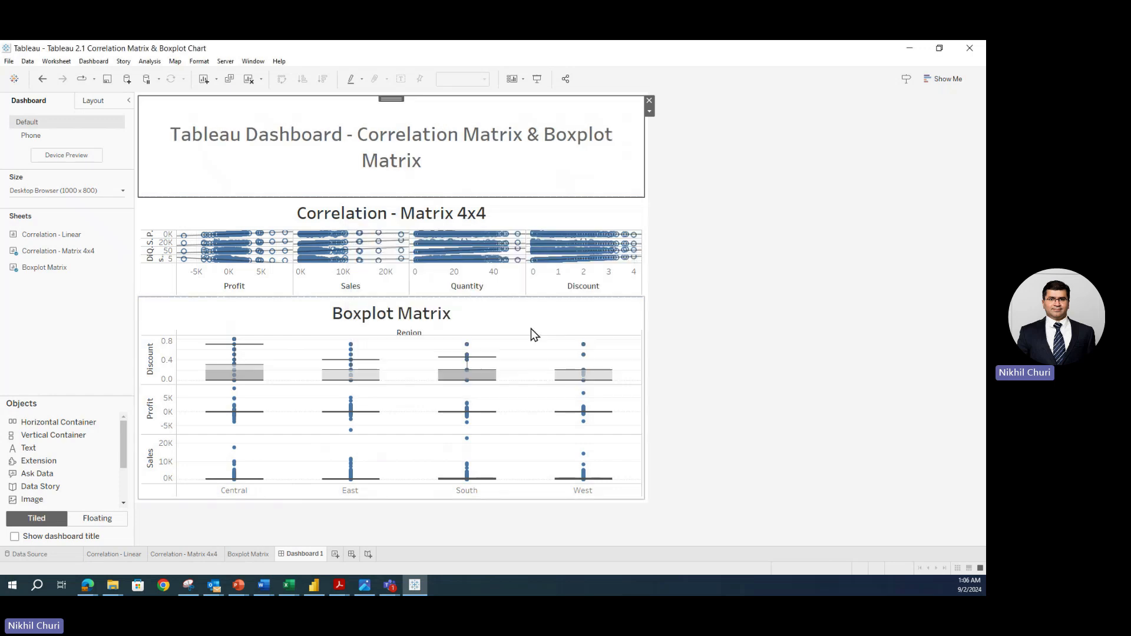
double_click(421, 150)
drag(558, 287, 294, 259)
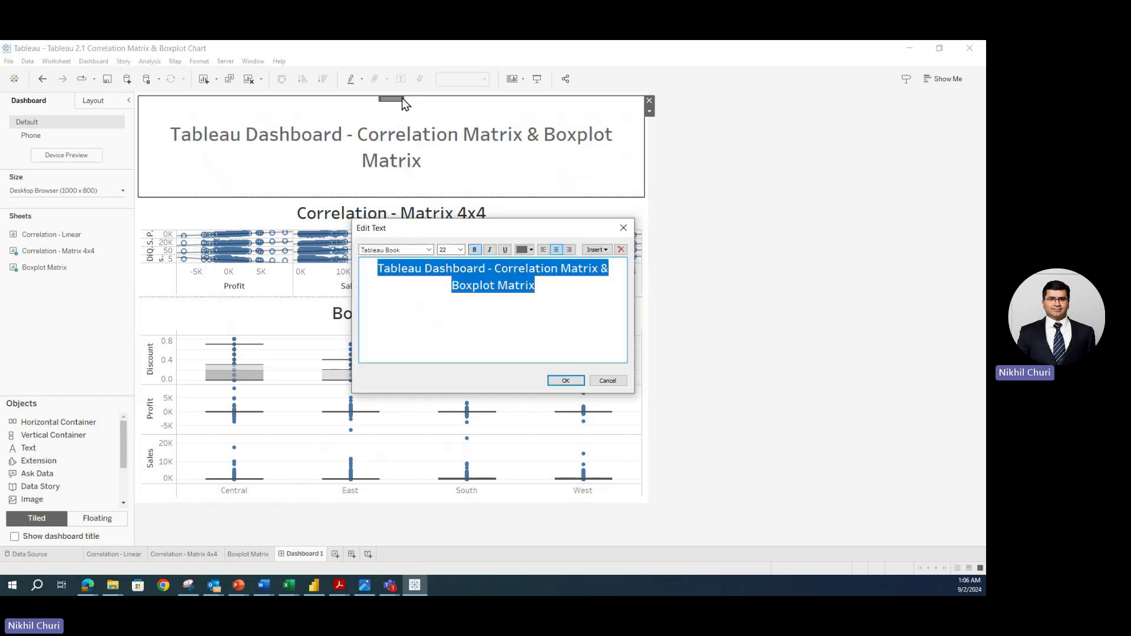
click(461, 250)
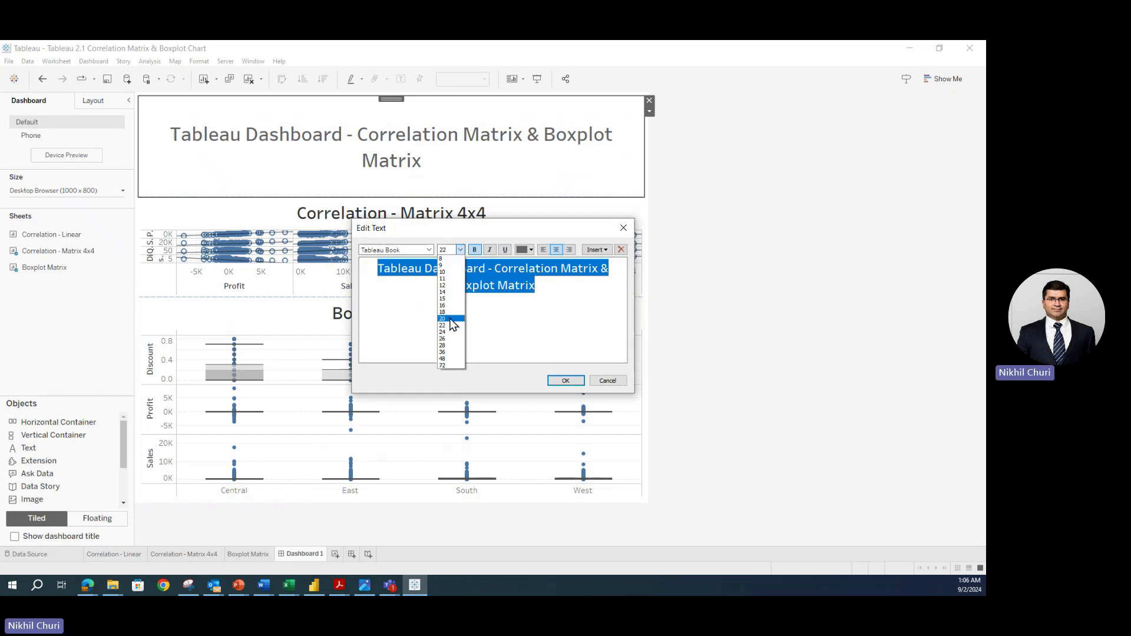
click(448, 319)
click(565, 381)
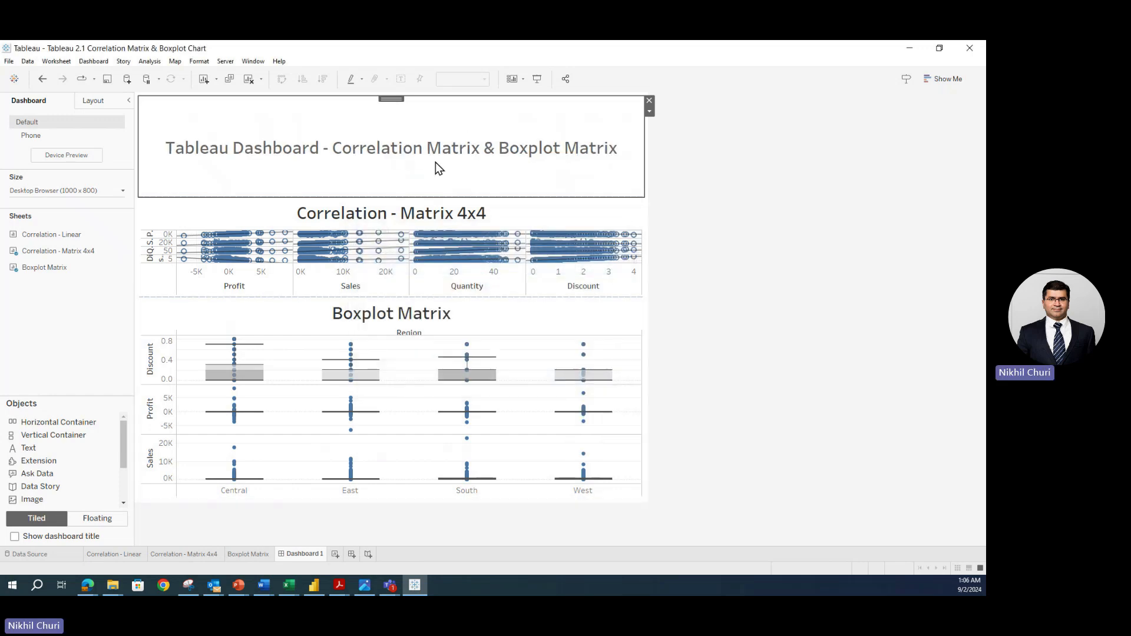
- Slim the title band and reduce the Correlation - Matrix 4x4 title to size 16
drag(416, 194, 413, 136)
double_click(399, 136)
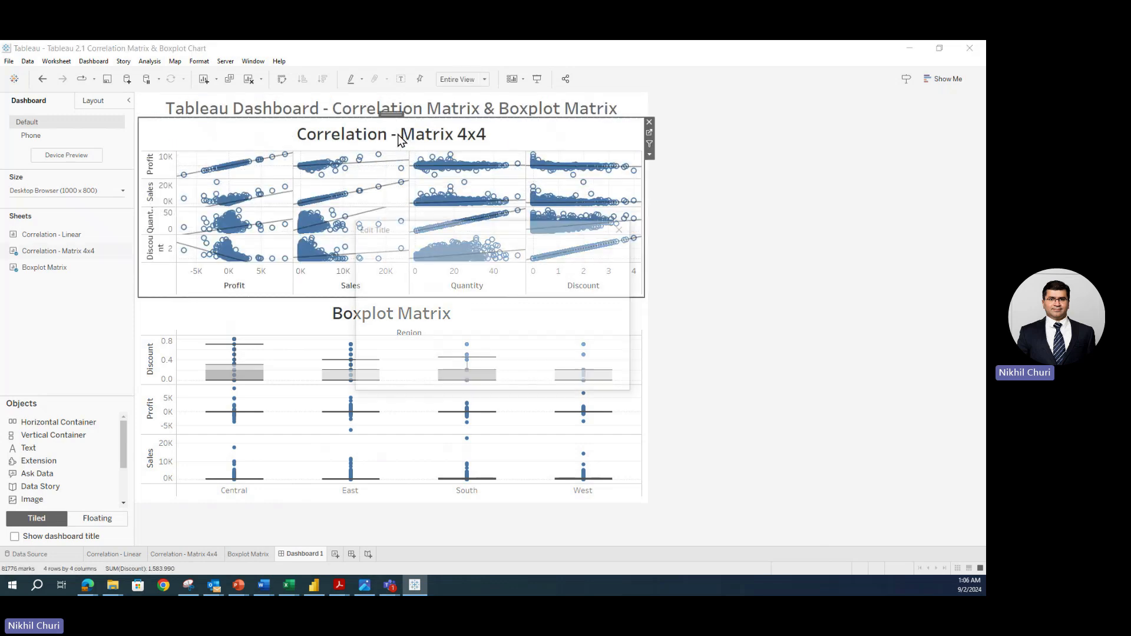
drag(558, 268, 399, 253)
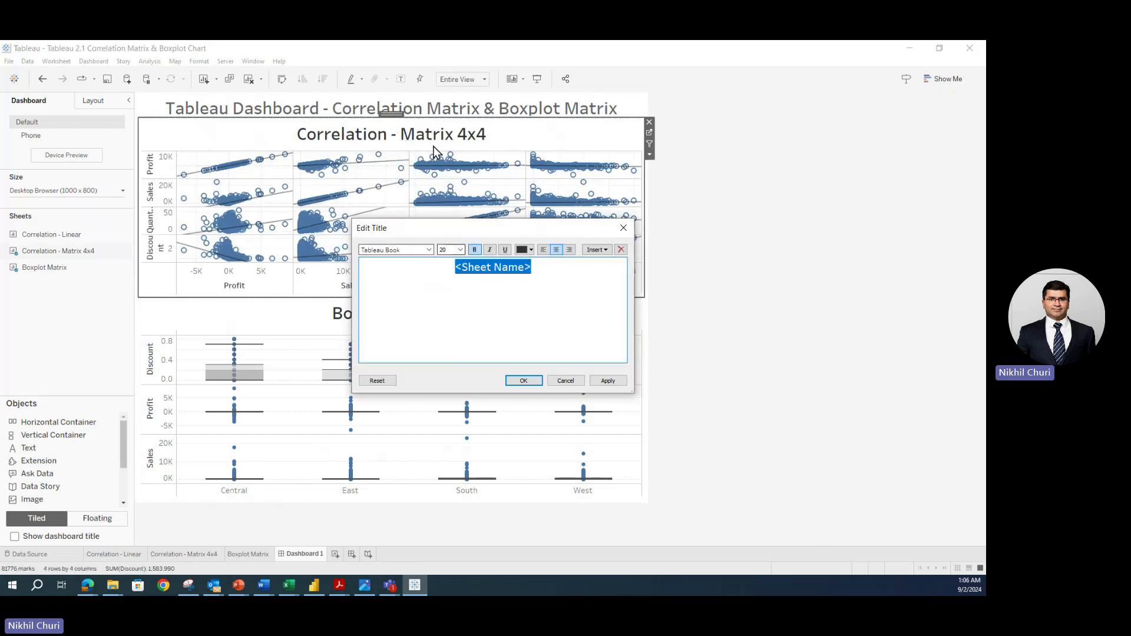
click(462, 253)
click(451, 301)
click(611, 381)
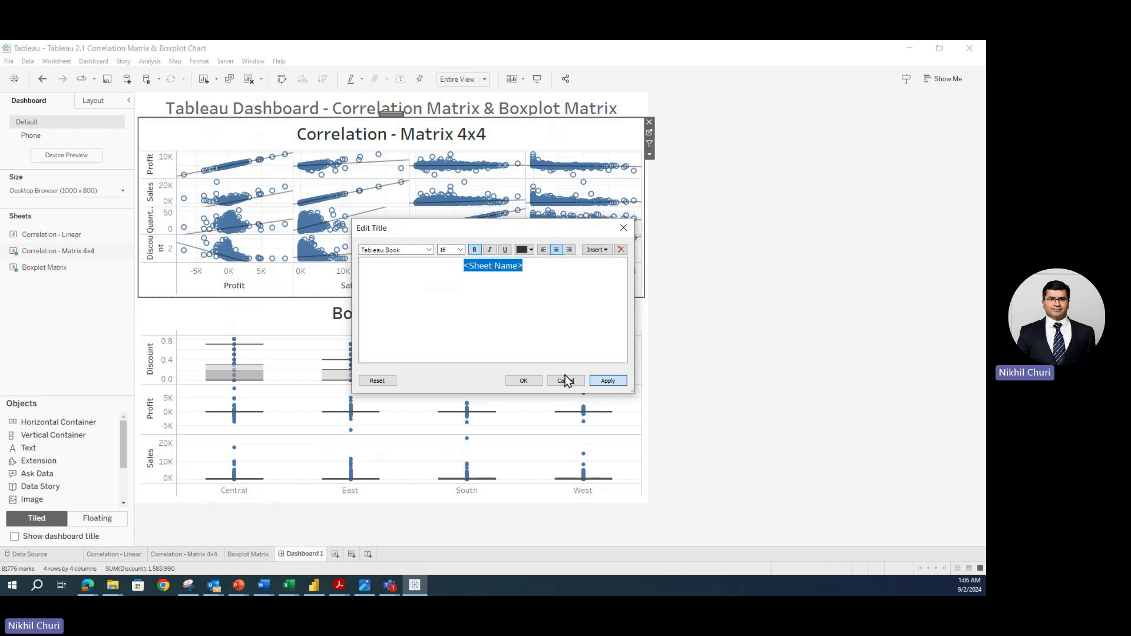
click(522, 382)
- Reduce the Boxplot Matrix title to size 16 as well
click(405, 316)
double_click(404, 315)
drag(557, 268, 455, 267)
click(461, 249)
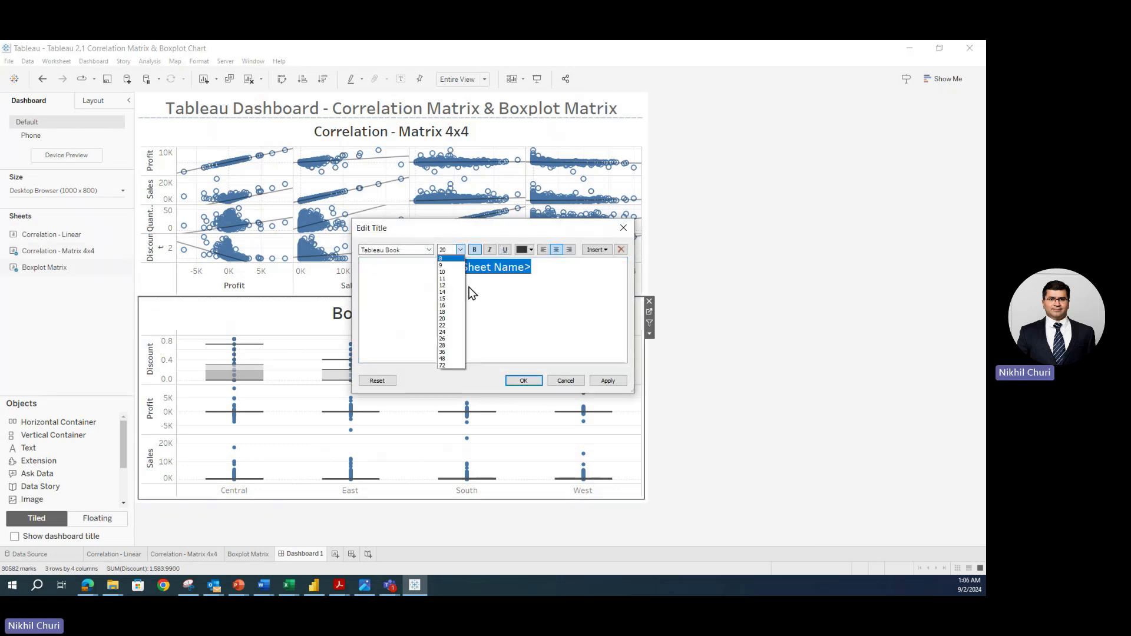
click(442, 305)
click(609, 380)
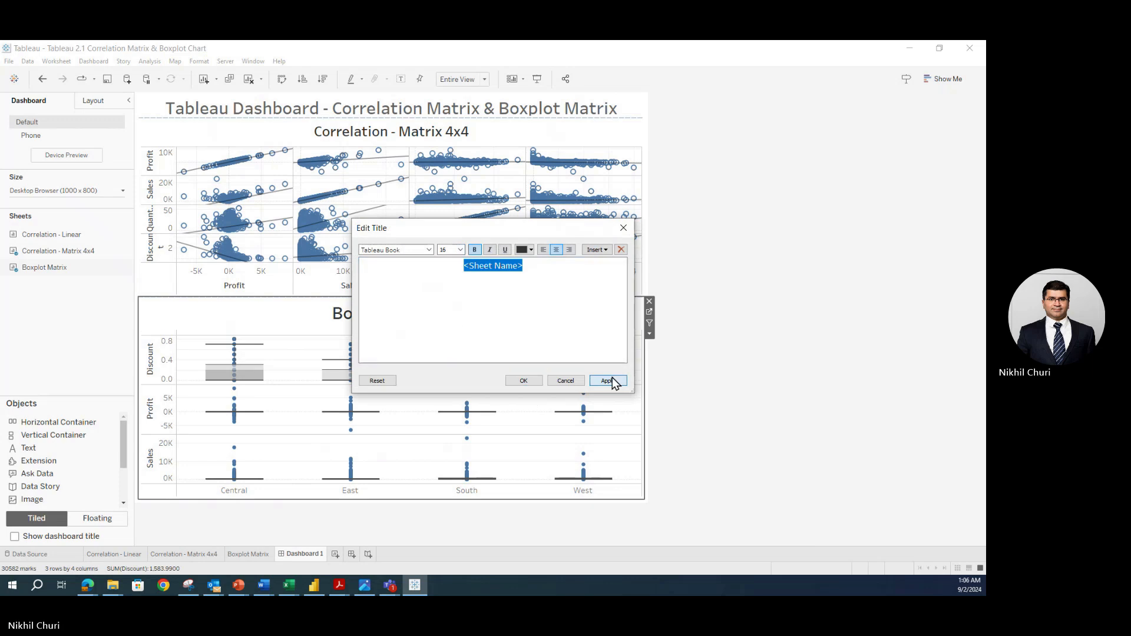
click(523, 381)
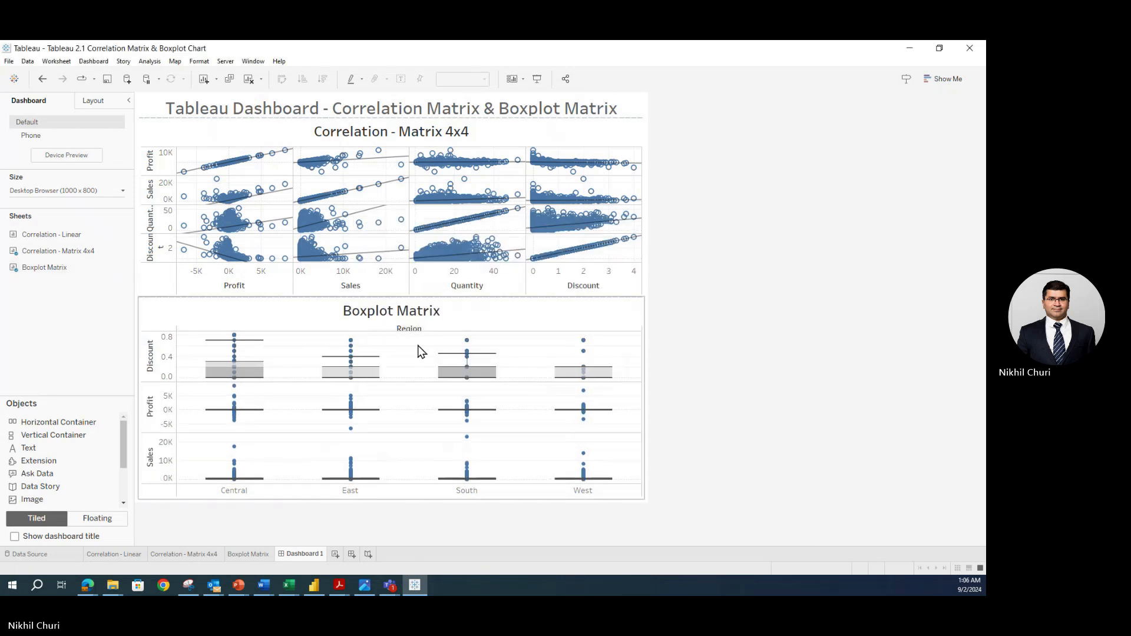
- Deselect the Boxplot Matrix chart and open the Fixed size preset list in the dashboard Size settings
click(414, 328)
click(744, 278)
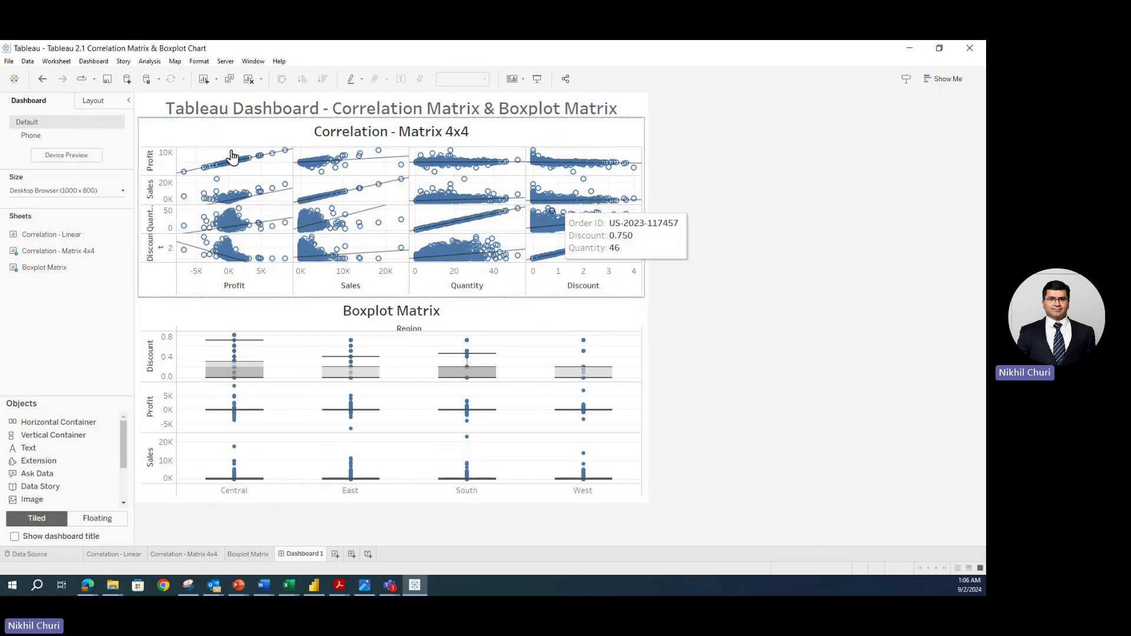
click(123, 191)
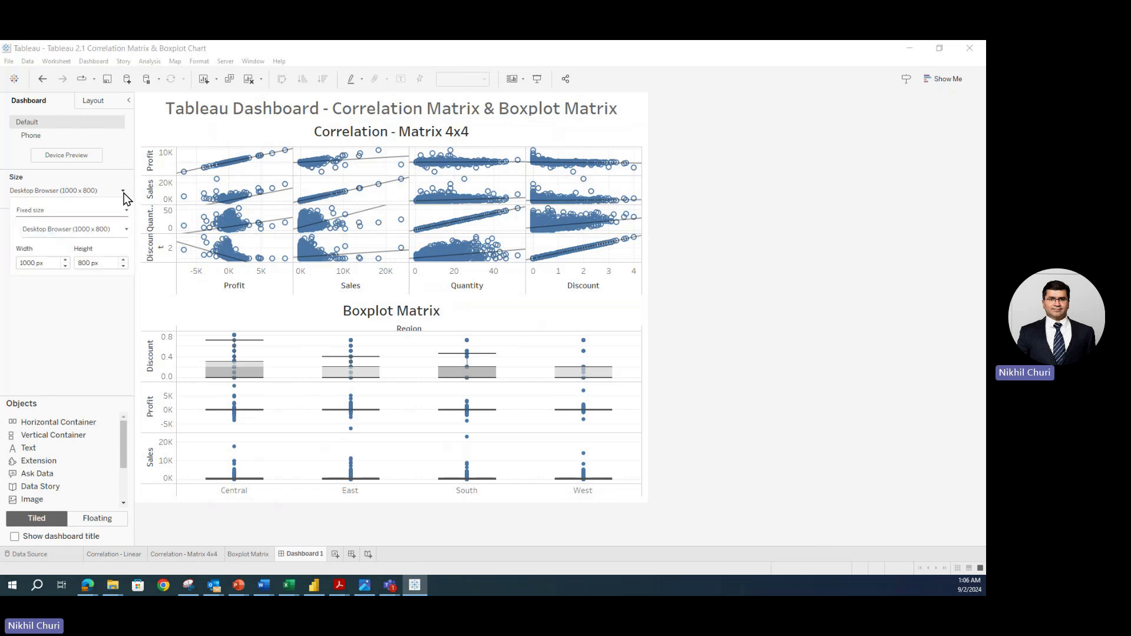
click(125, 231)
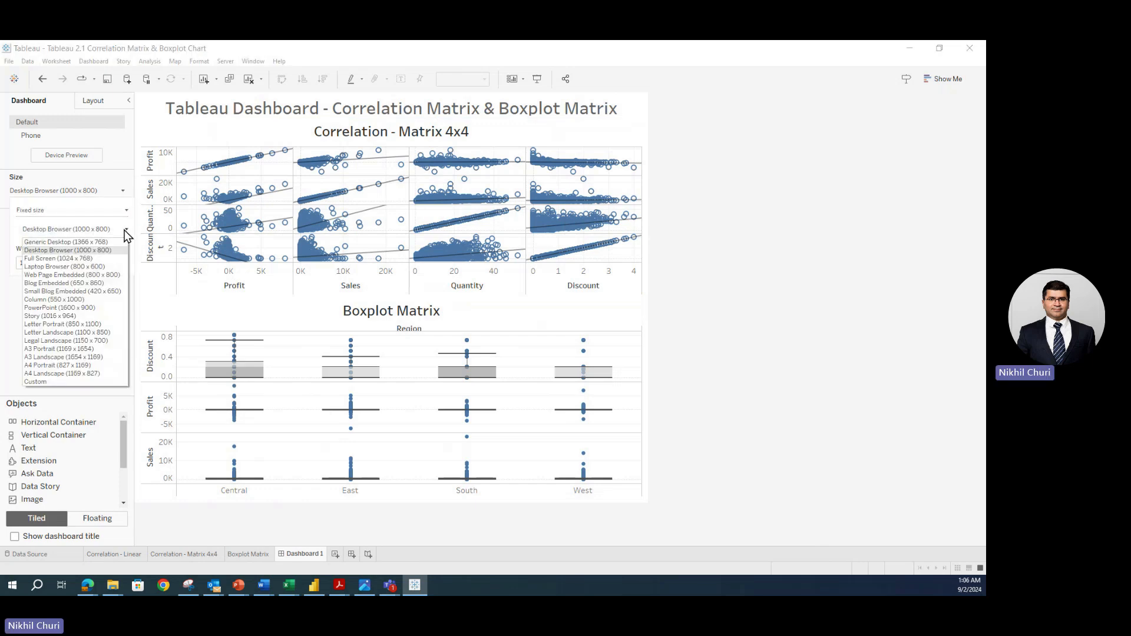
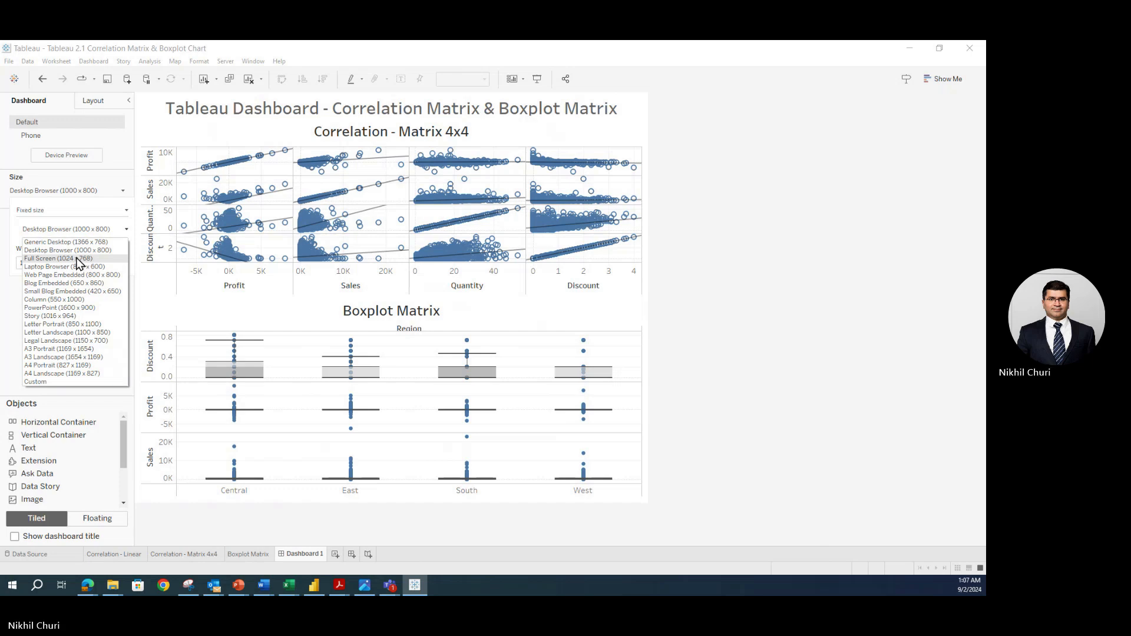
- Switch the dashboard to a custom size of 1600 × 860 px
click(77, 259)
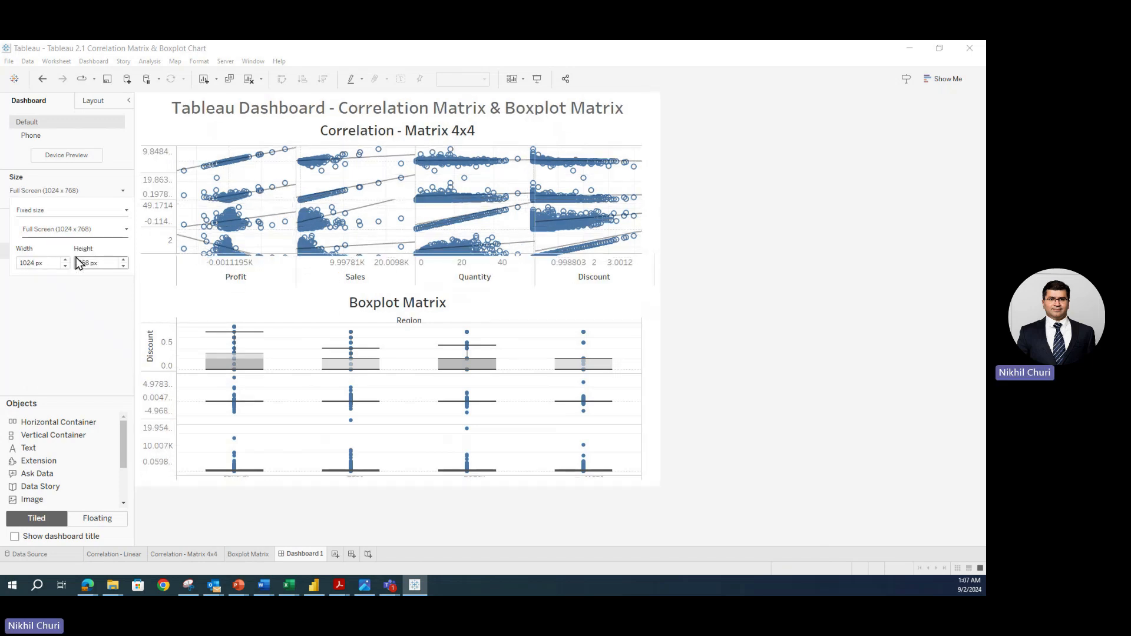
click(48, 263)
click(54, 264)
drag(54, 264, 3, 255)
text(1)
key(Return)
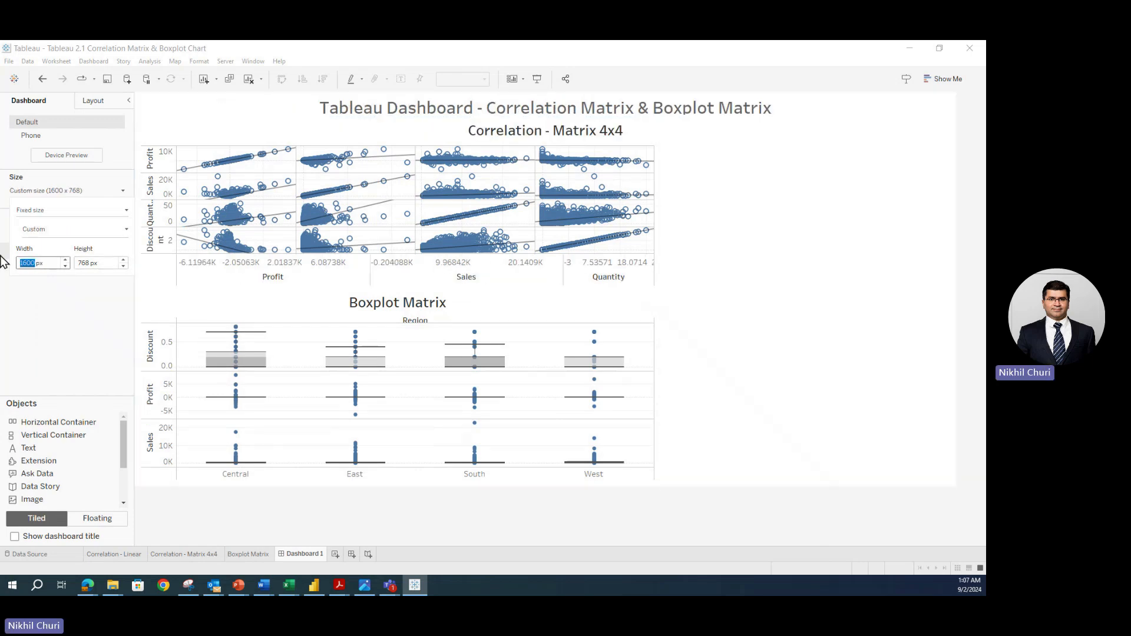
key(Tab)
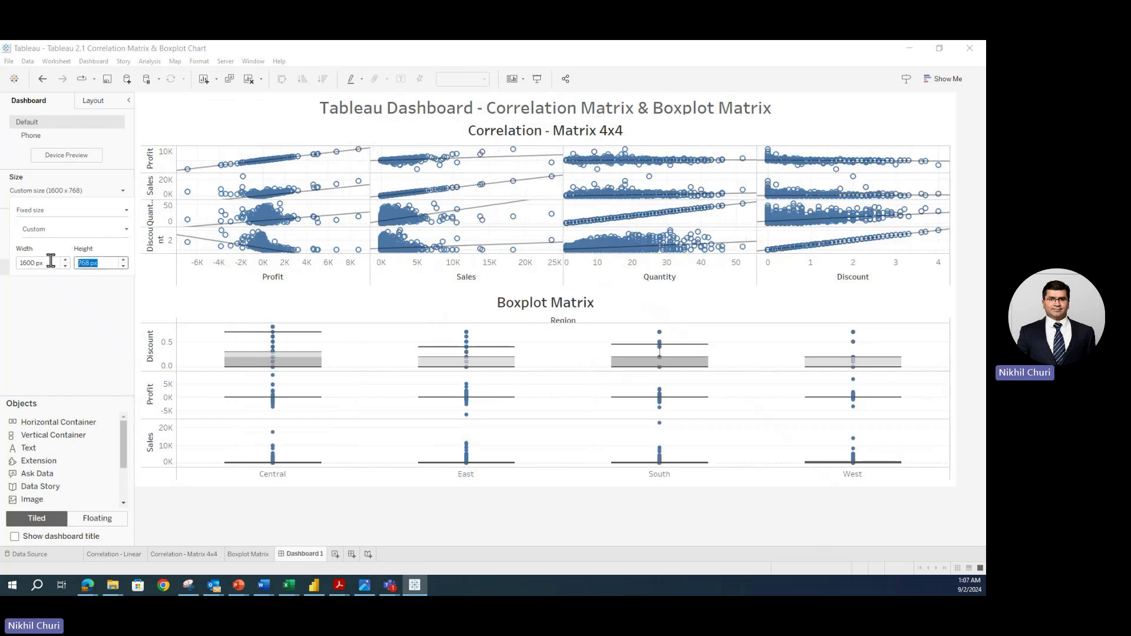
text(860)
key(Return)
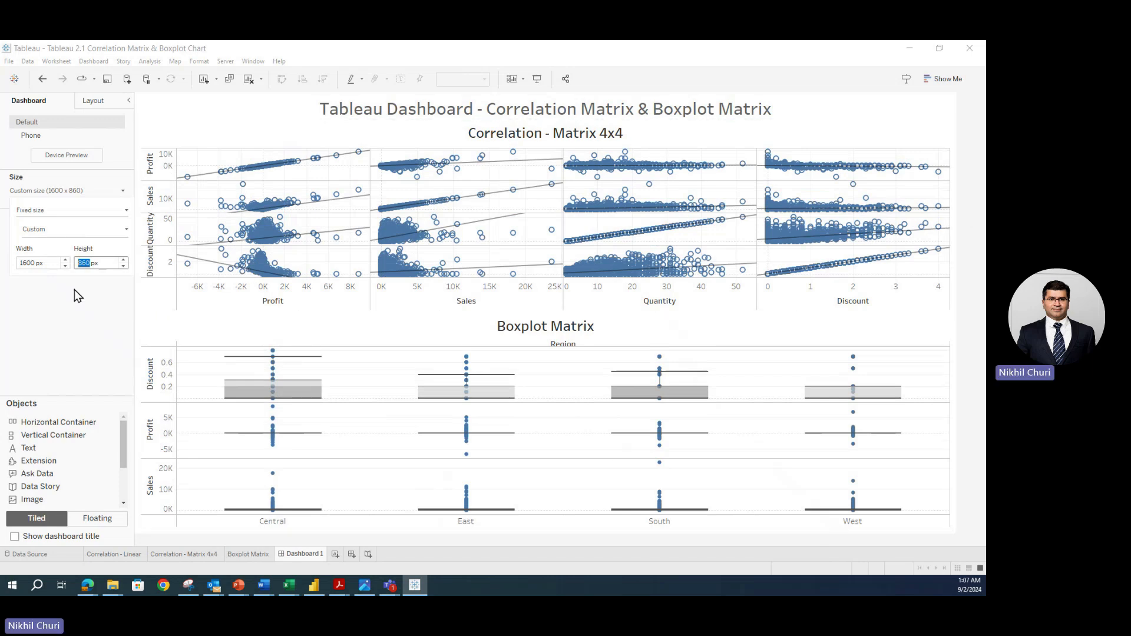
- Adjust the custom dashboard size to 1625 × 870 px
drag(47, 263, 3, 261)
text(1625)
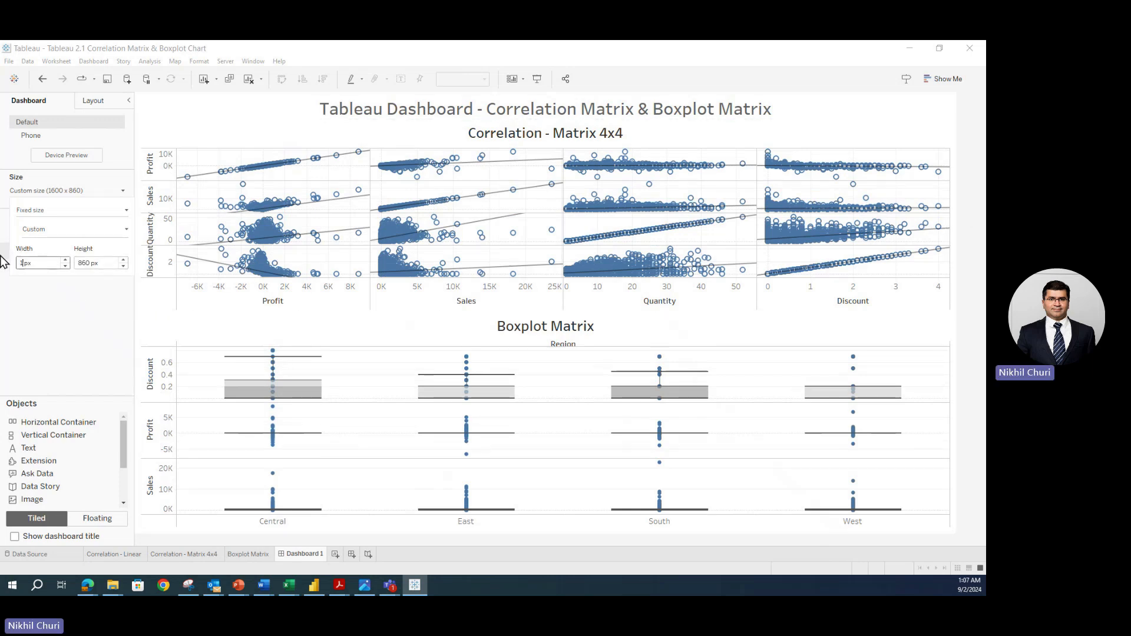
key(Return)
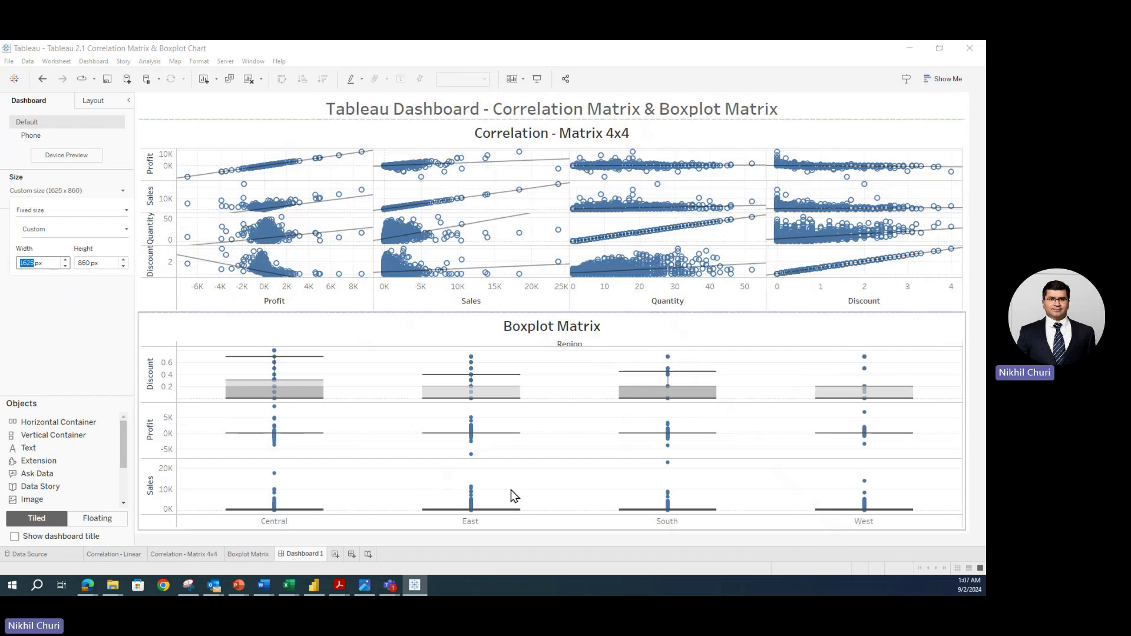
double_click(101, 262)
text(8)
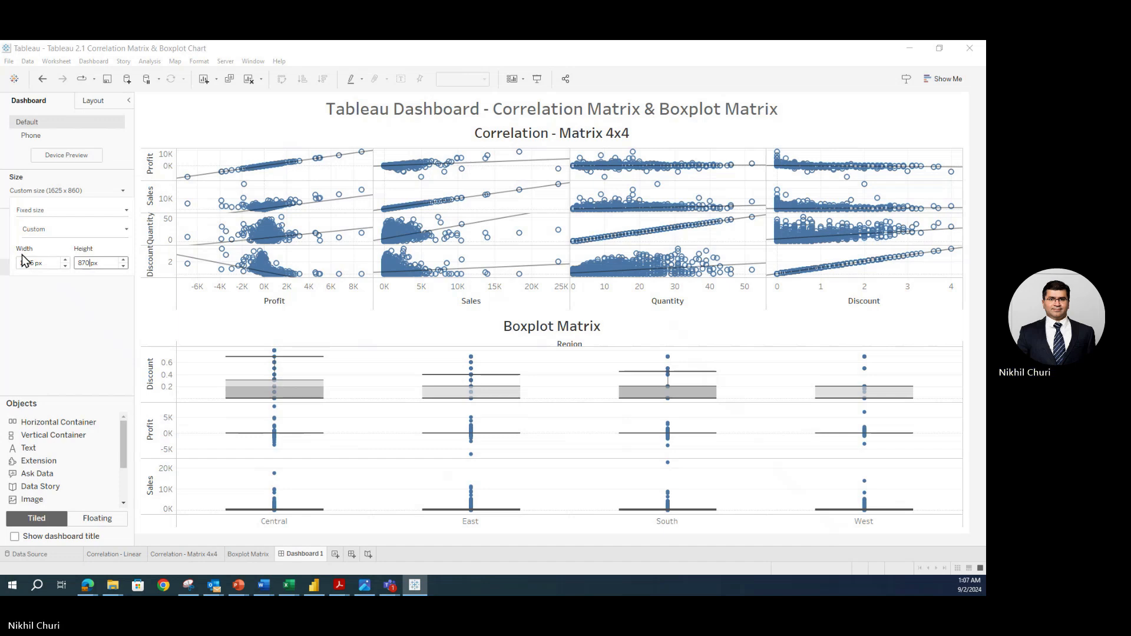
key(Return)
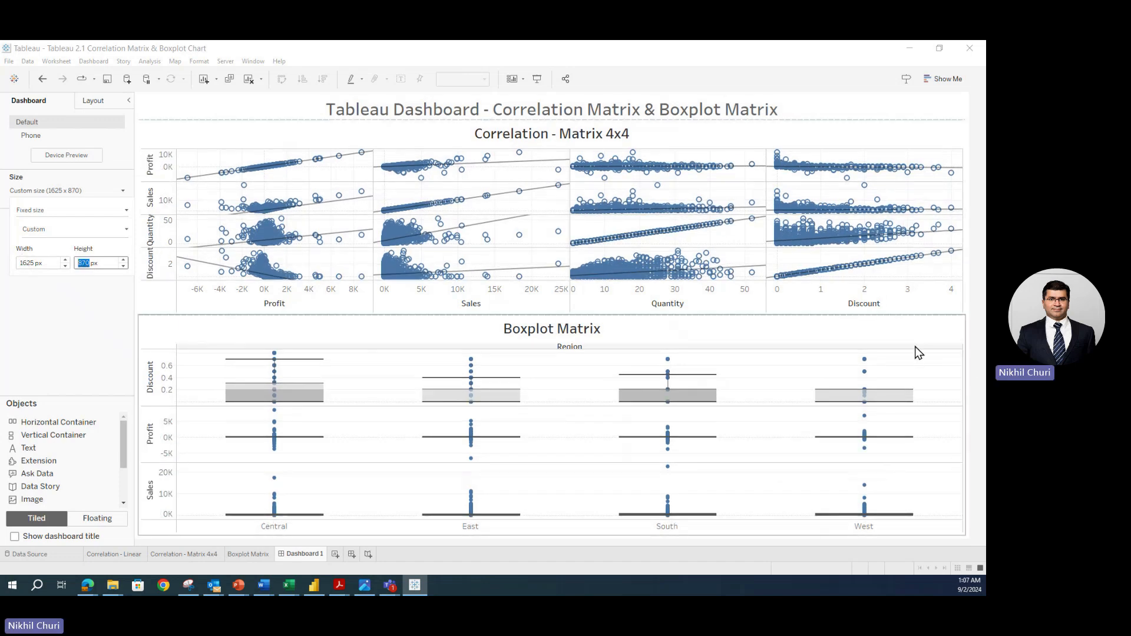
- Save the workbook
click(9, 60)
click(26, 110)
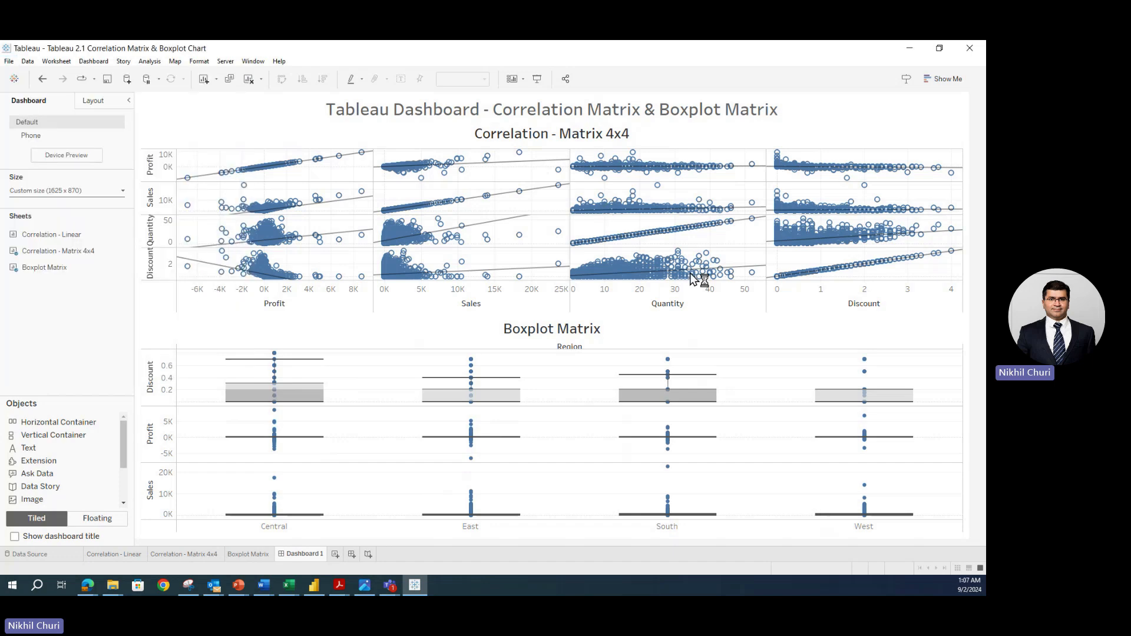
click(459, 114)
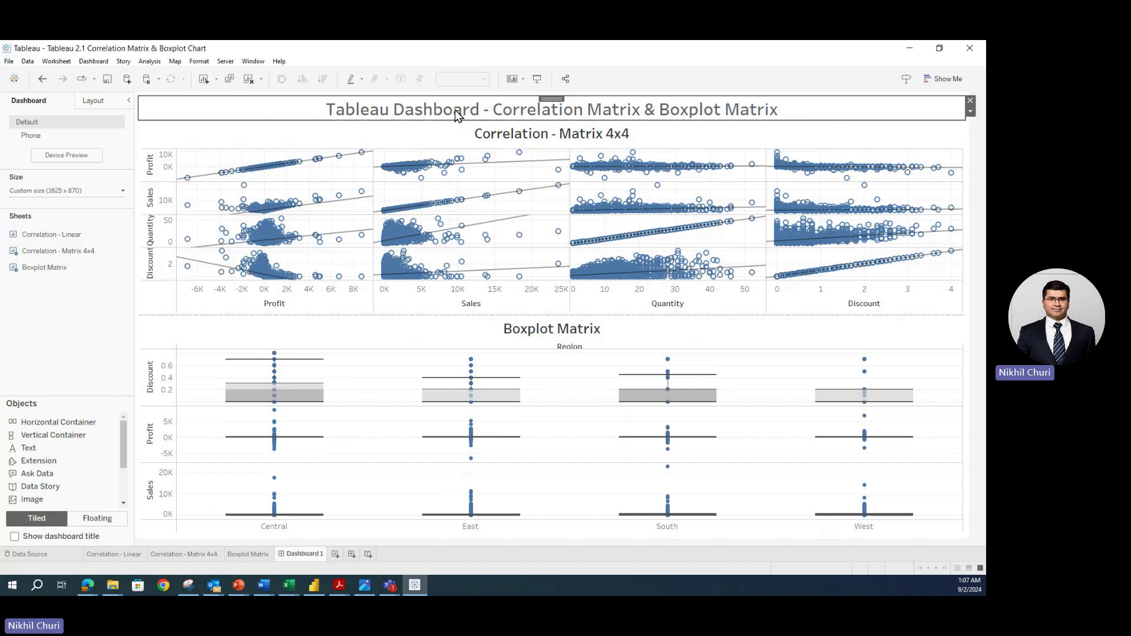
- Enlarge the dashboard title font to 28 and make the title area taller
double_click(396, 113)
drag(518, 285, 294, 252)
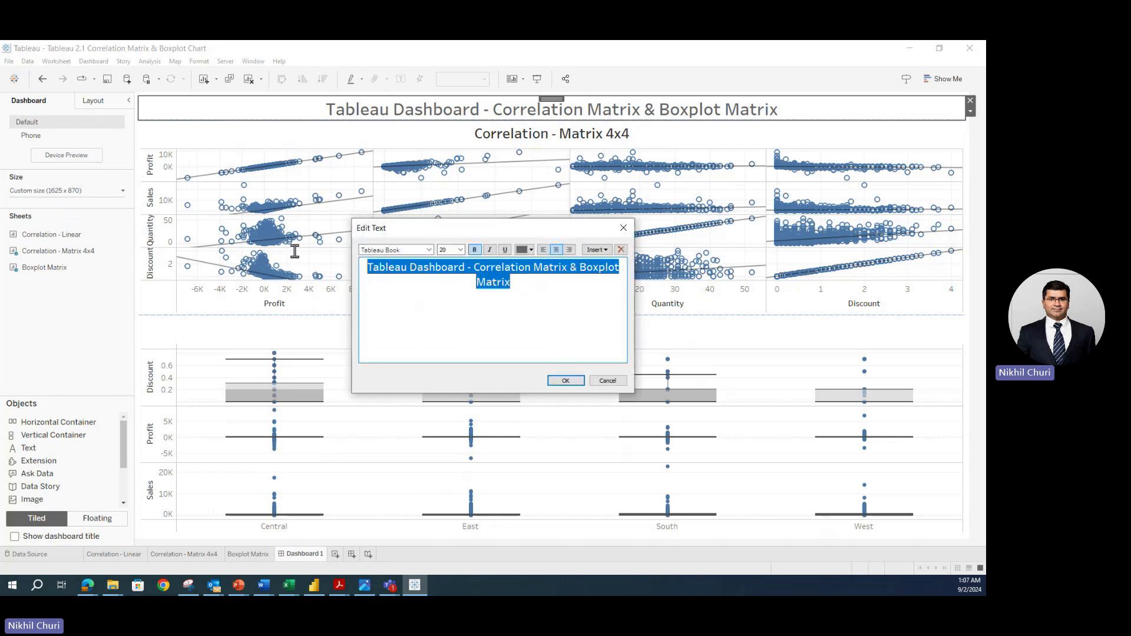
click(460, 250)
click(444, 346)
click(566, 381)
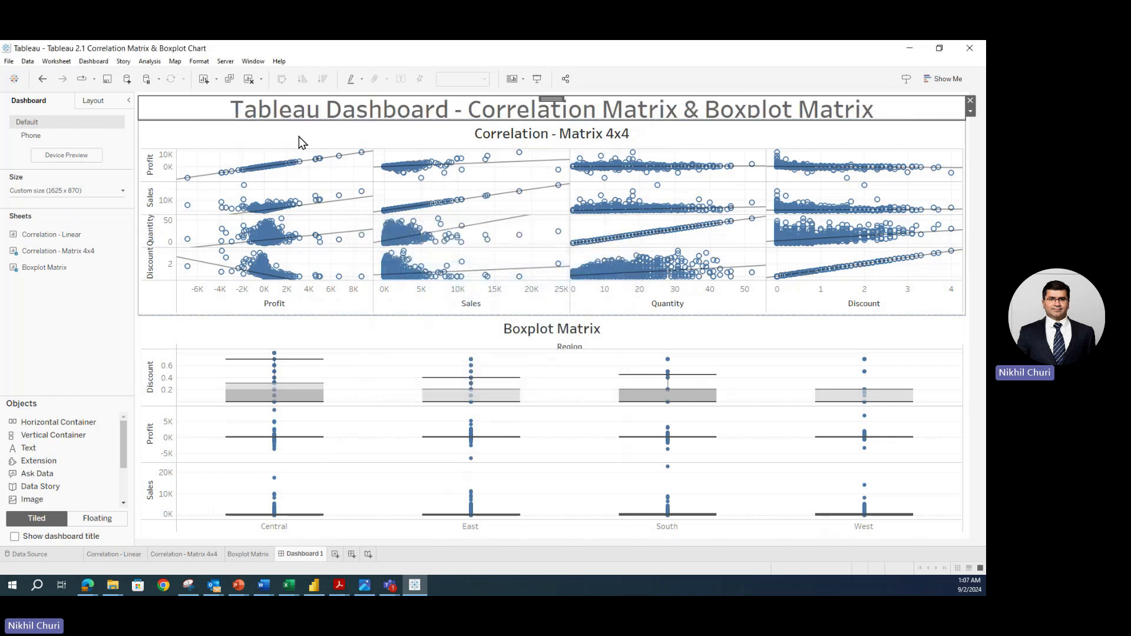
click(195, 128)
drag(405, 121, 567, 126)
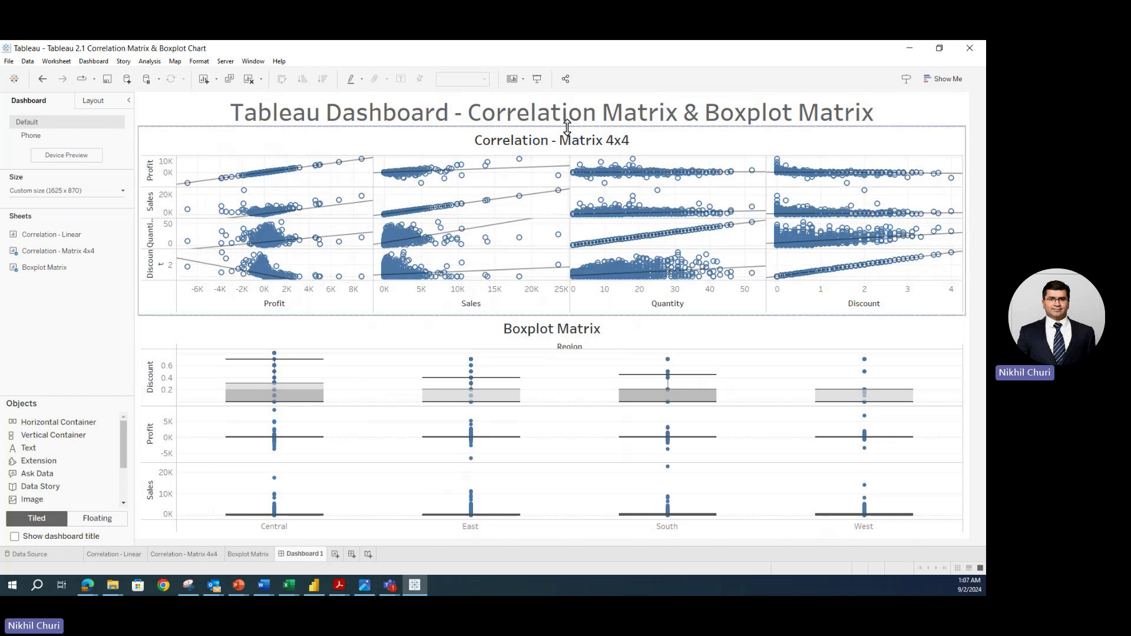
- Rename the title to 'Tableau Dashboard 2.1 - Correlation Matrix & Boxplot Matrix' and enter presentation mode
click(454, 120)
double_click(454, 120)
click(518, 269)
text(2.1)
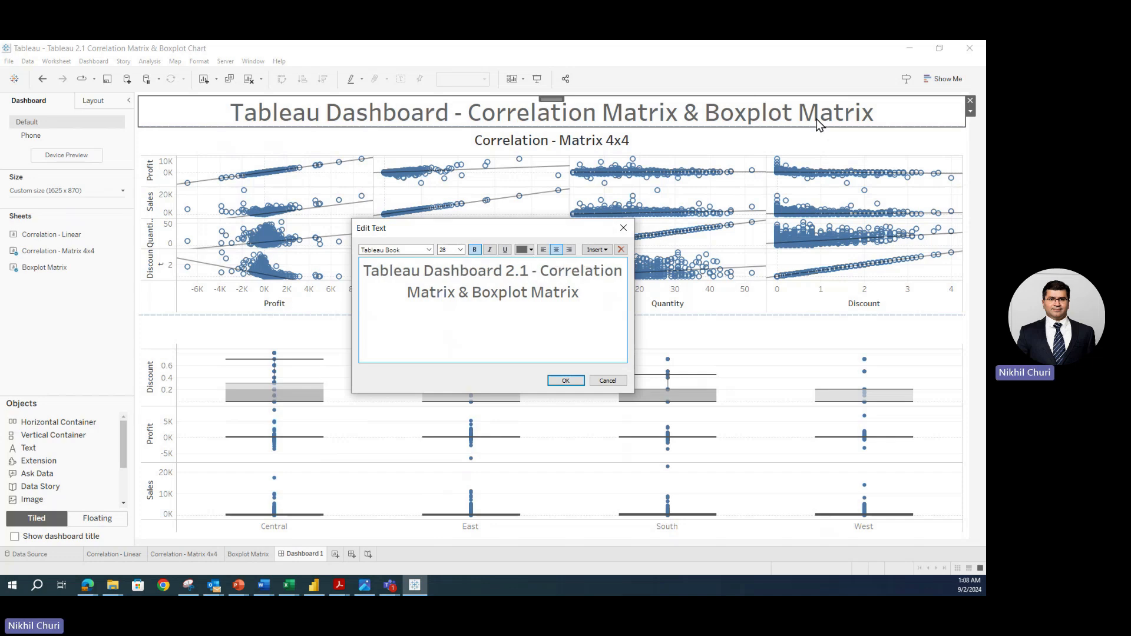
click(565, 381)
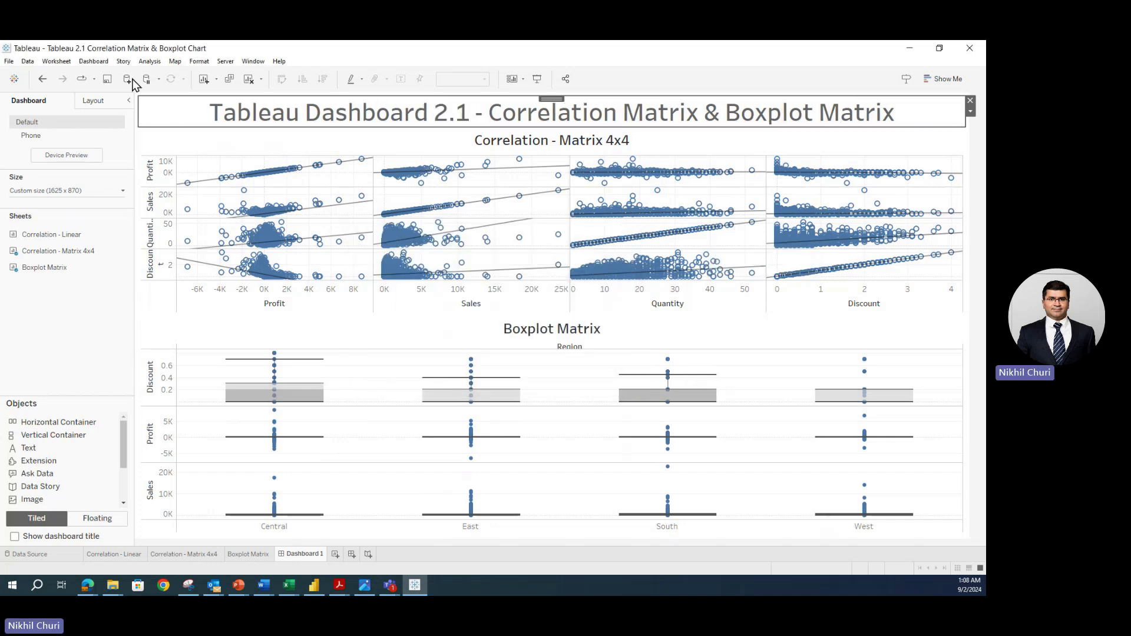
click(536, 81)
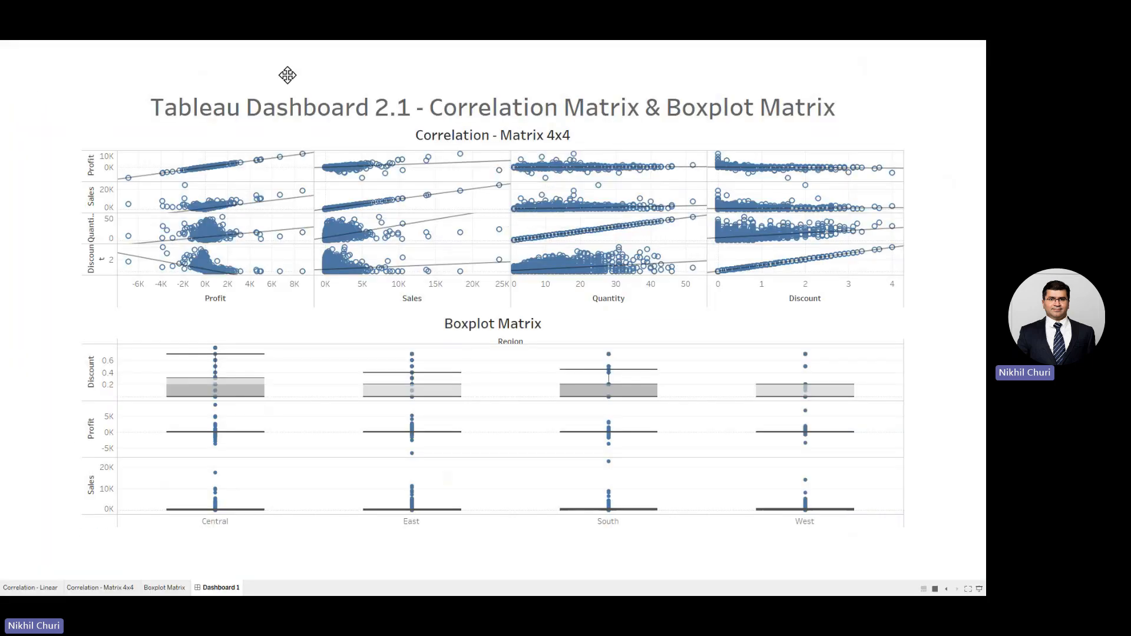
mouse_move(271, 166)
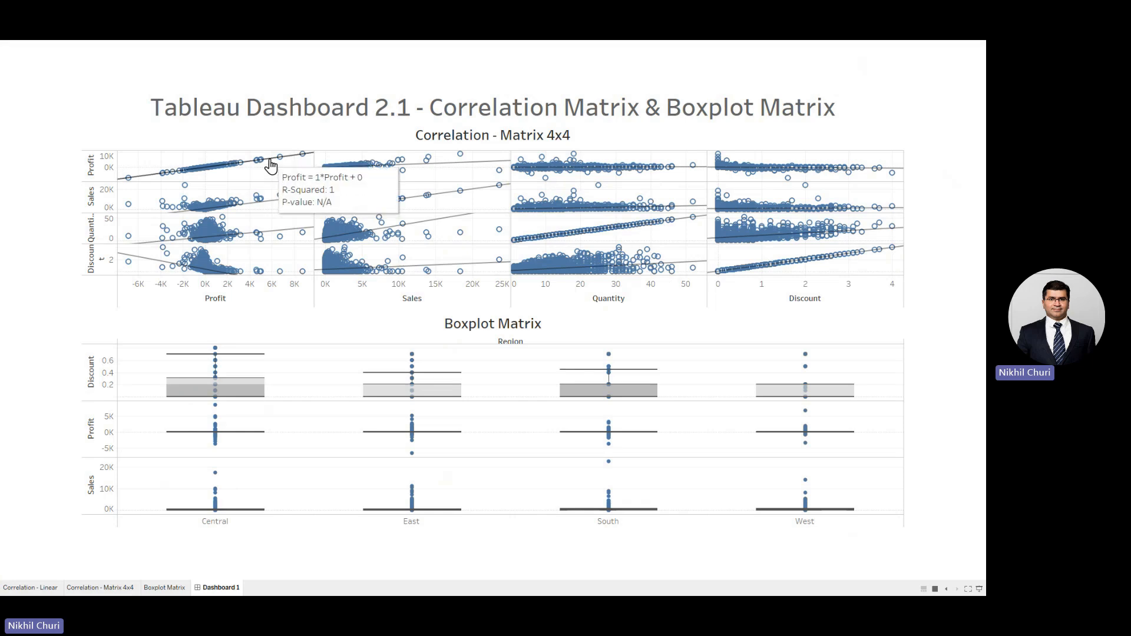
mouse_move(233, 202)
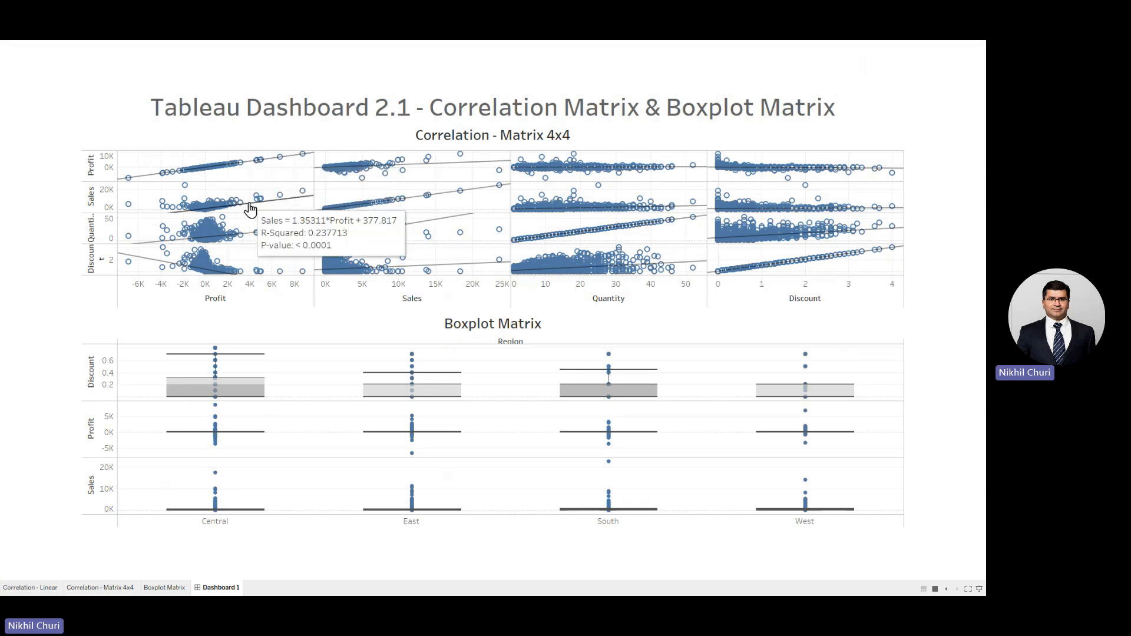
mouse_move(215, 271)
mouse_move(244, 380)
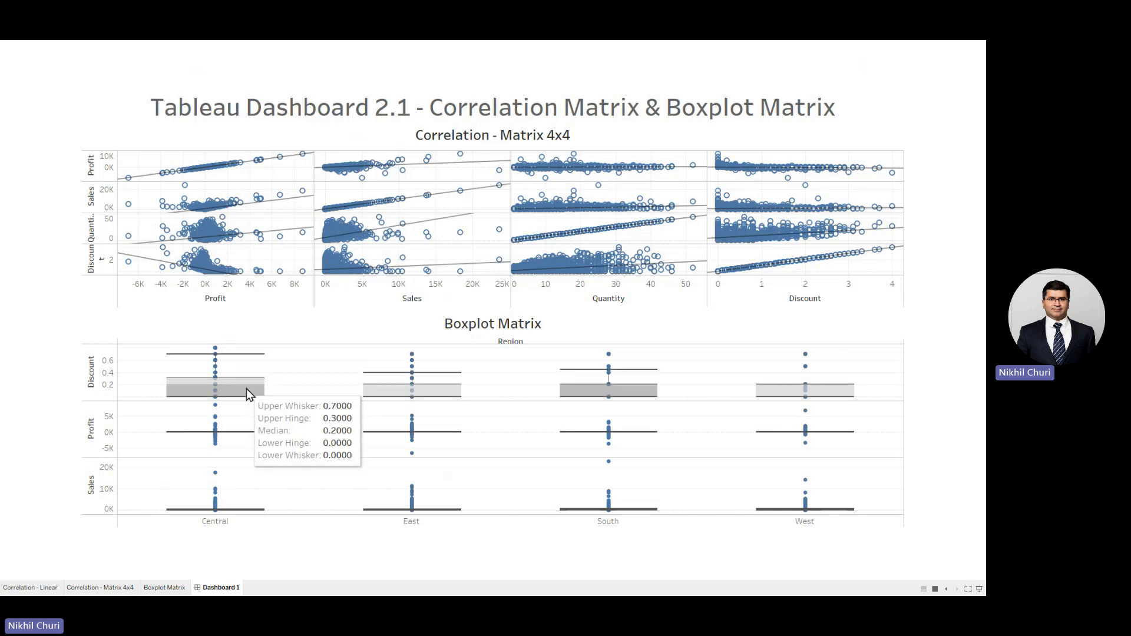
mouse_move(420, 393)
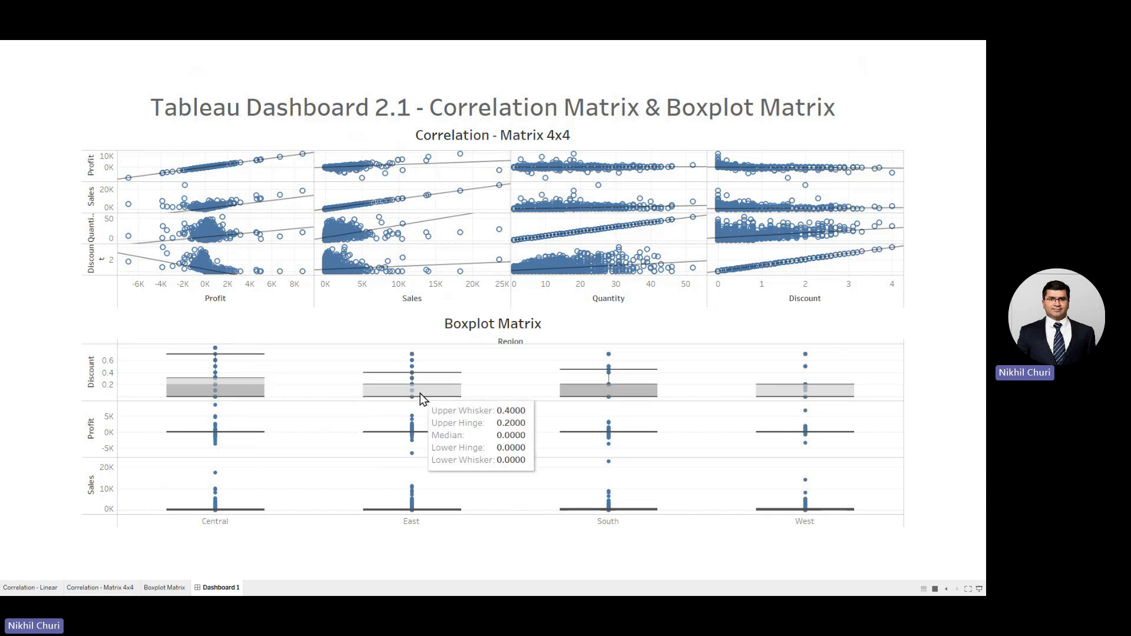
mouse_move(641, 396)
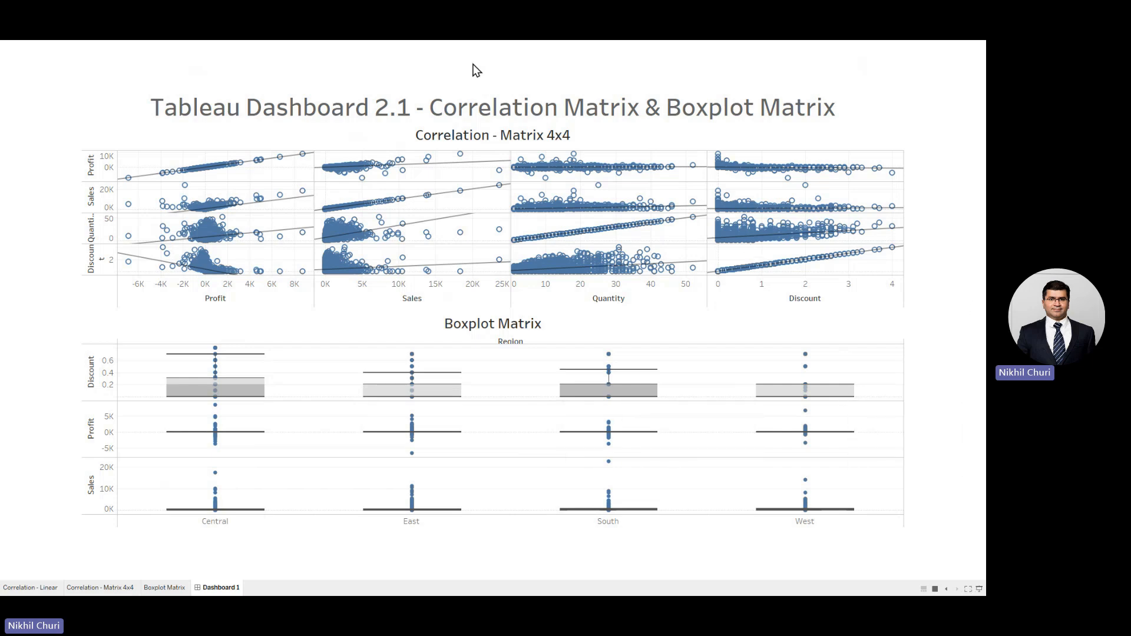
key(Escape)
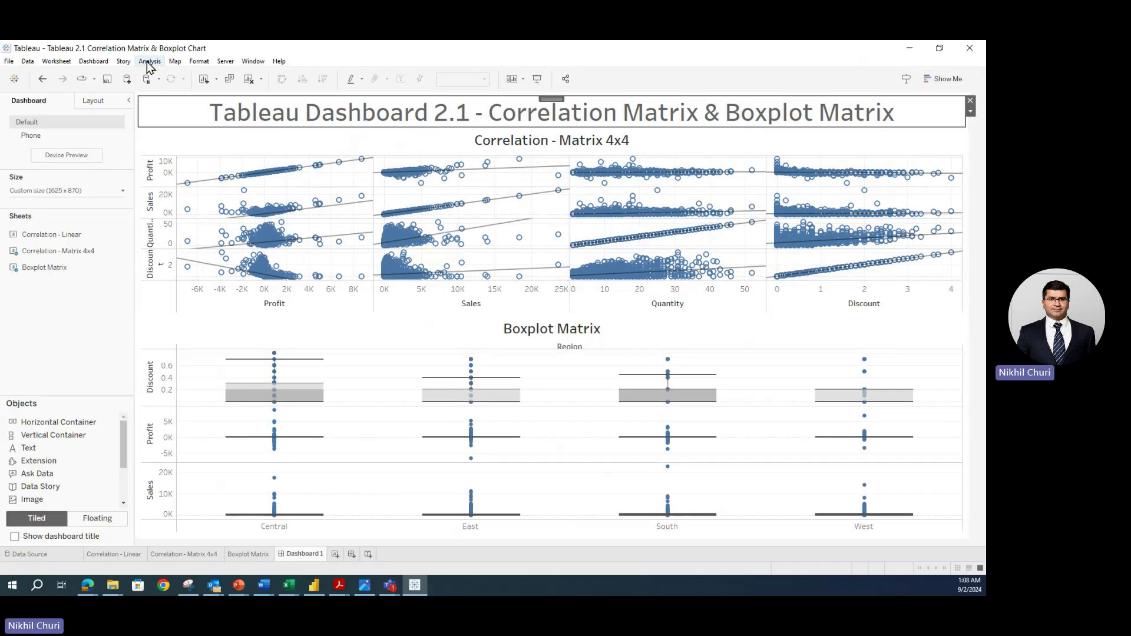
- Start creating an extract of the Sample - Superstore data source
click(27, 62)
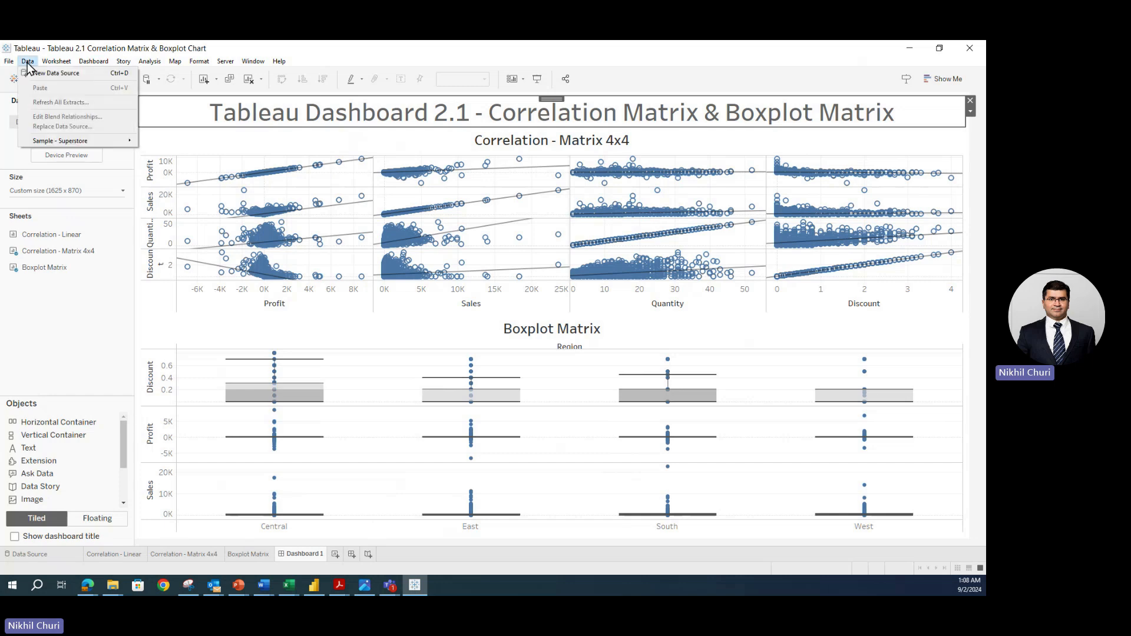
click(27, 62)
click(27, 63)
mouse_move(37, 145)
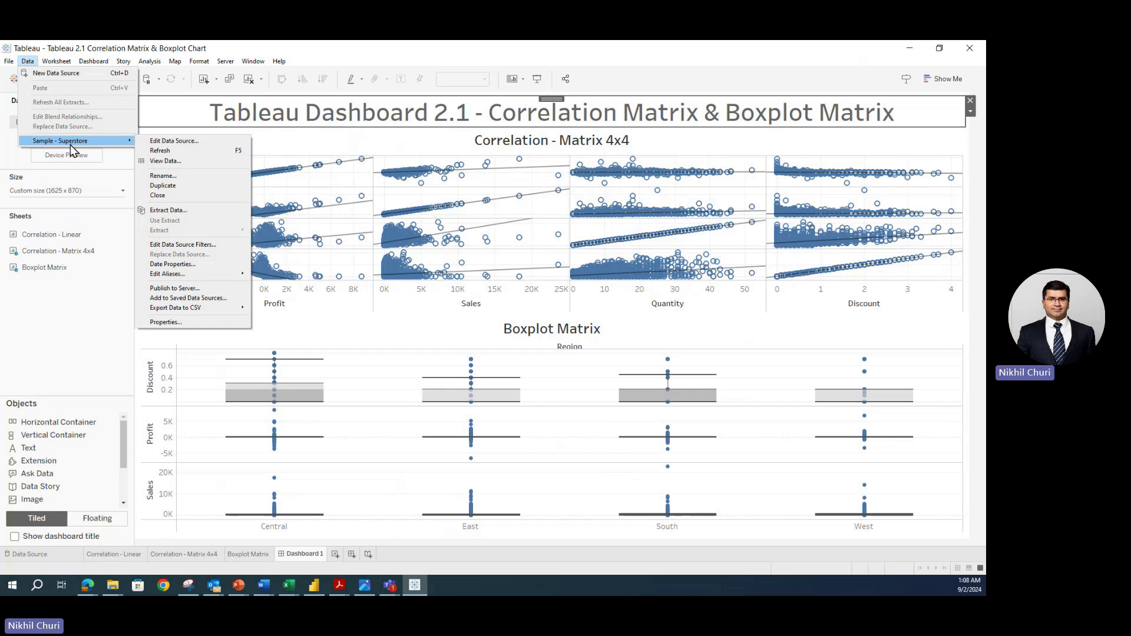
click(165, 210)
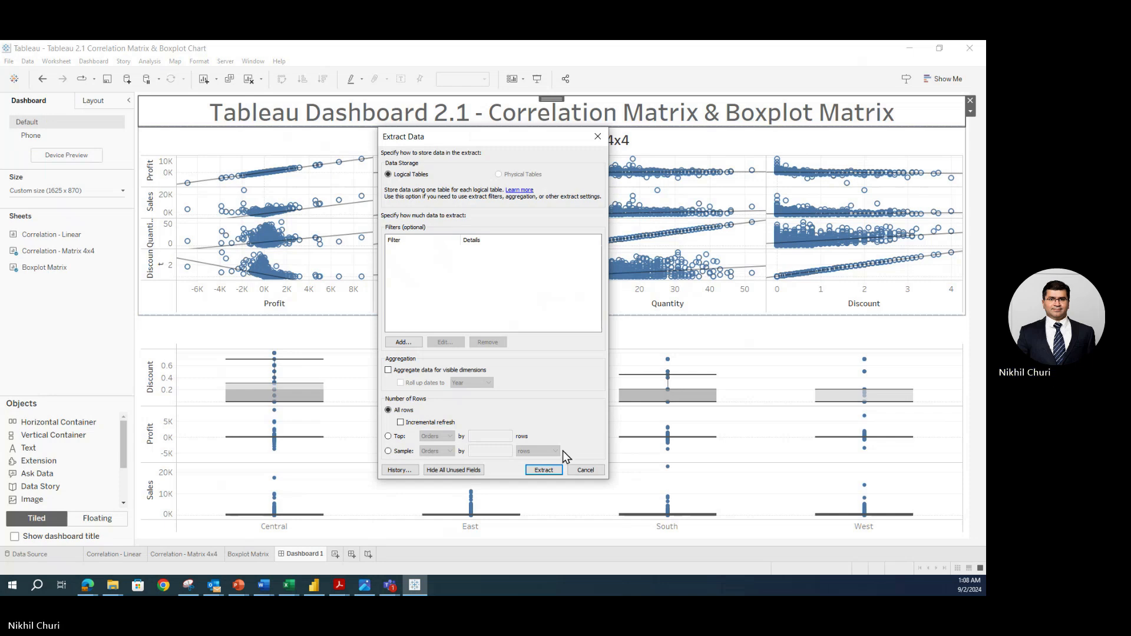
click(556, 474)
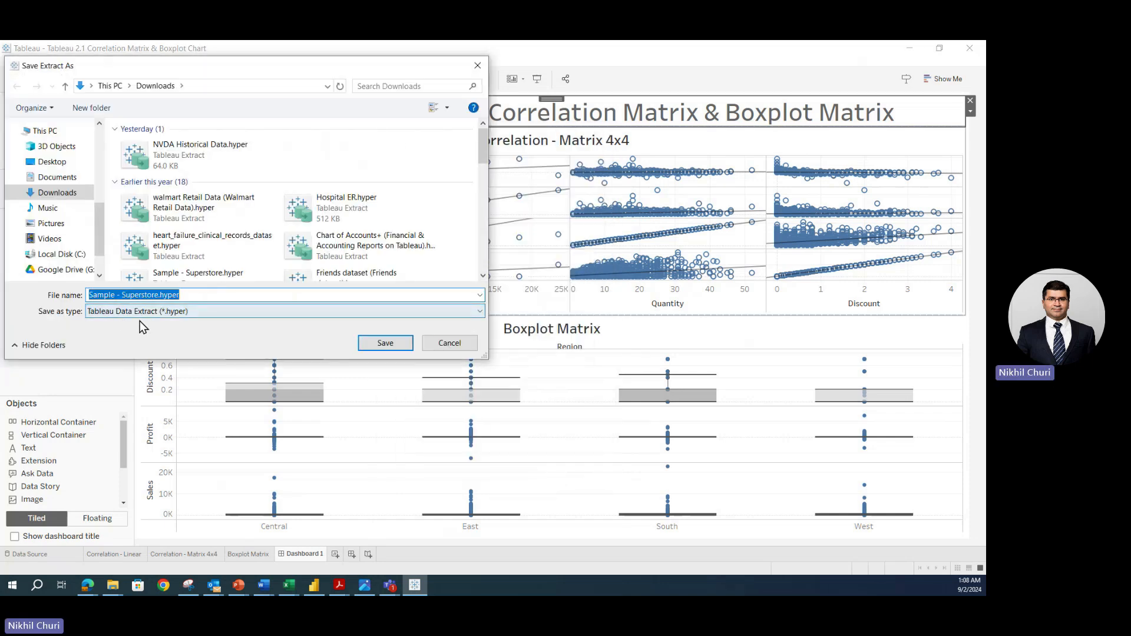
- Save the extract as Sample - Superstore1.hyper instead of replacing the existing file
click(396, 347)
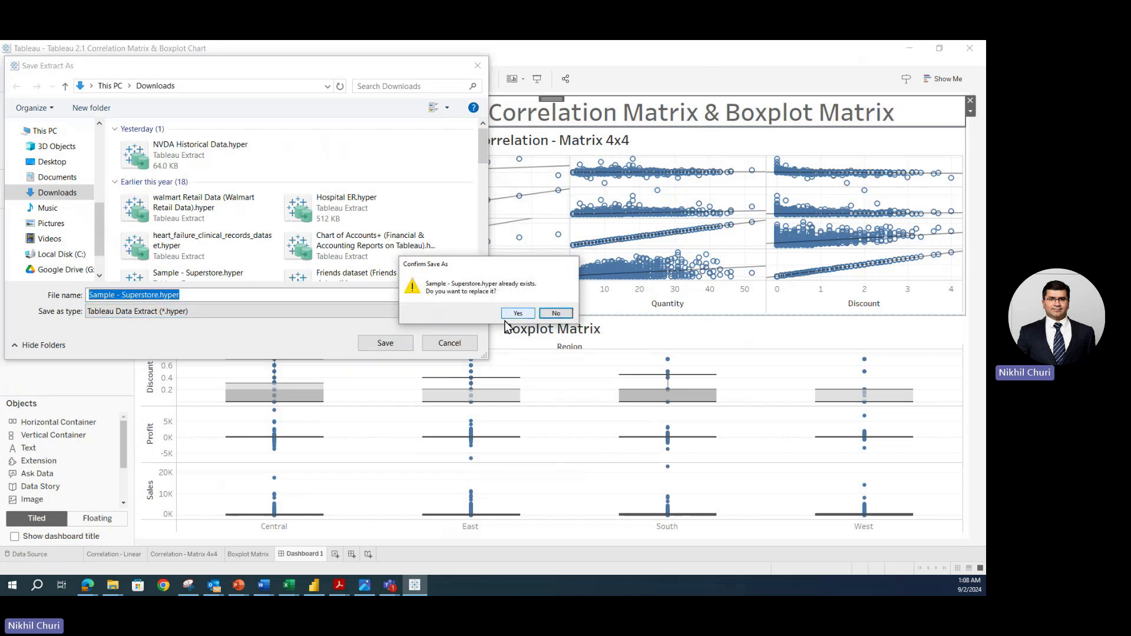
click(554, 316)
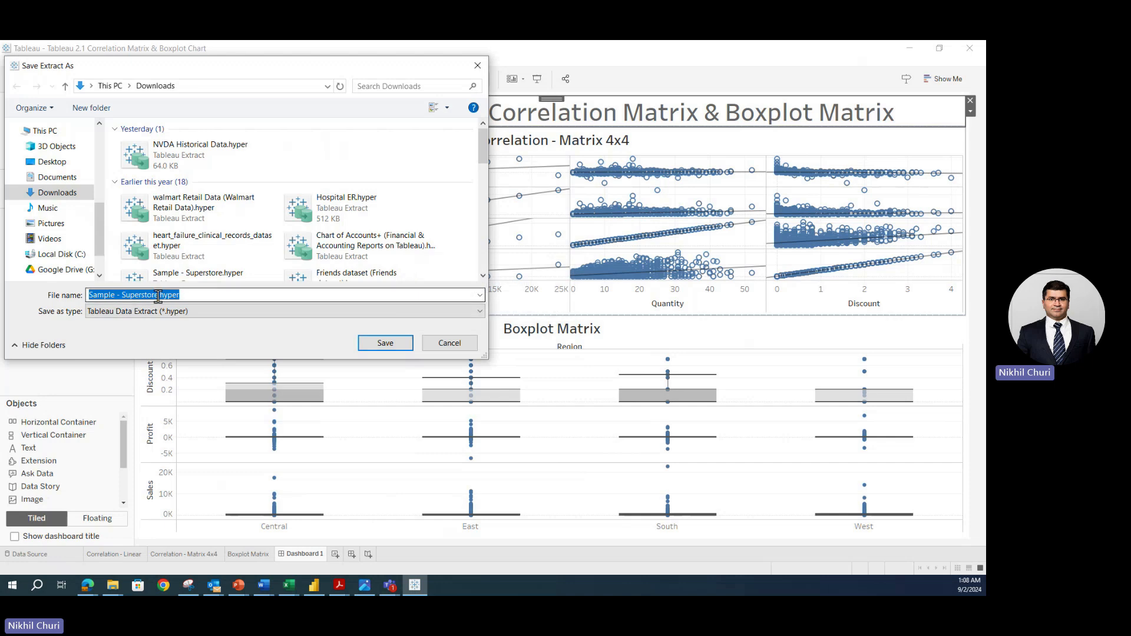
click(159, 295)
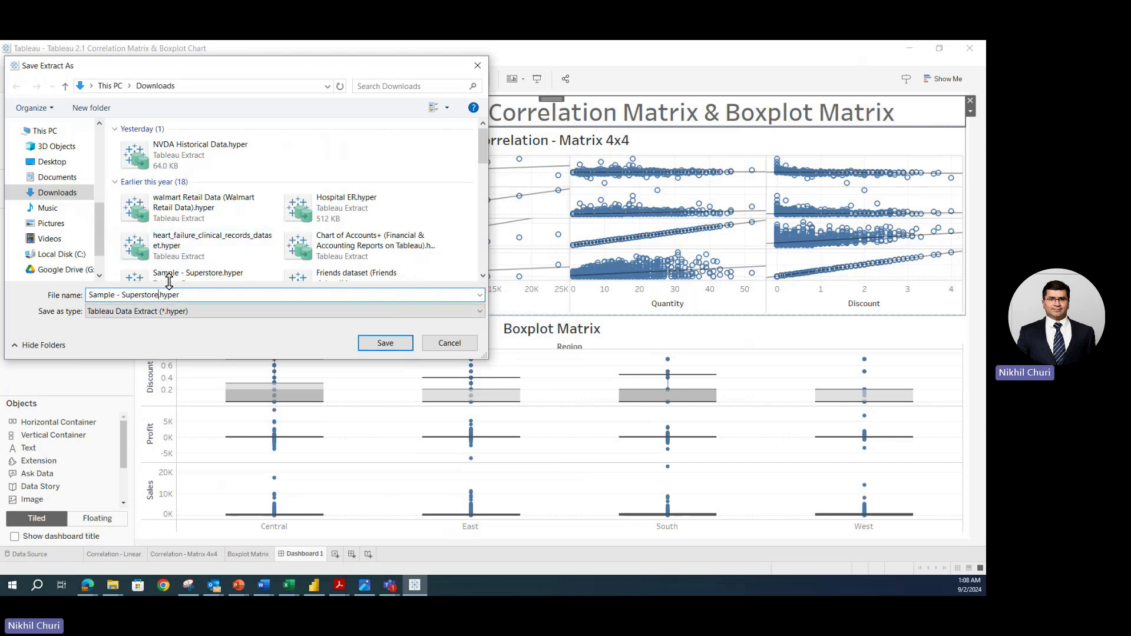
text(1)
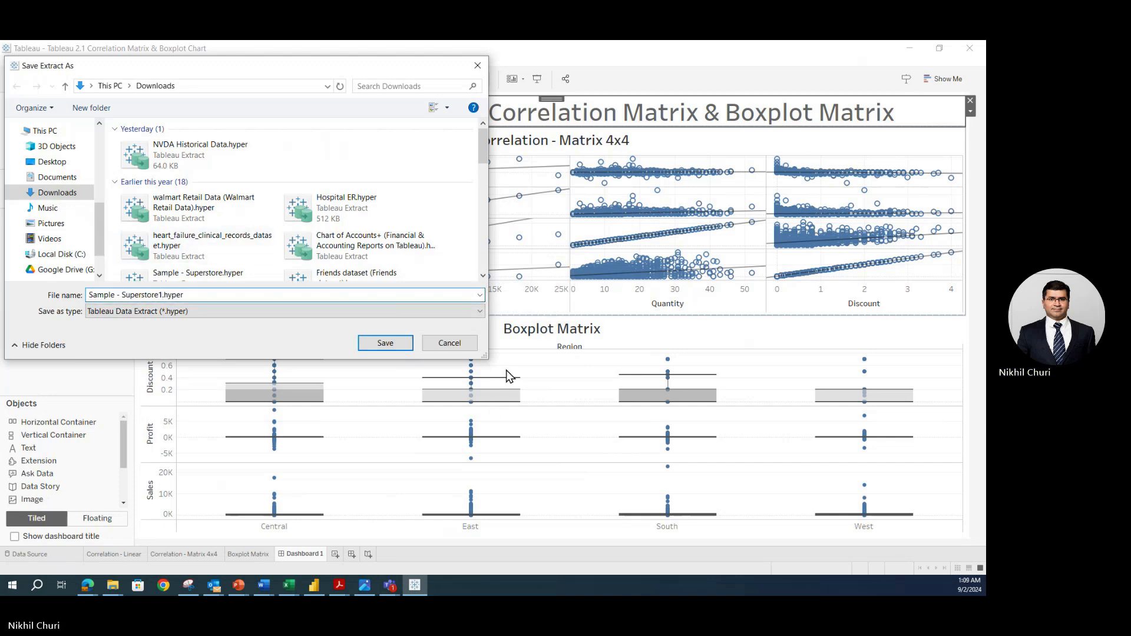
click(386, 344)
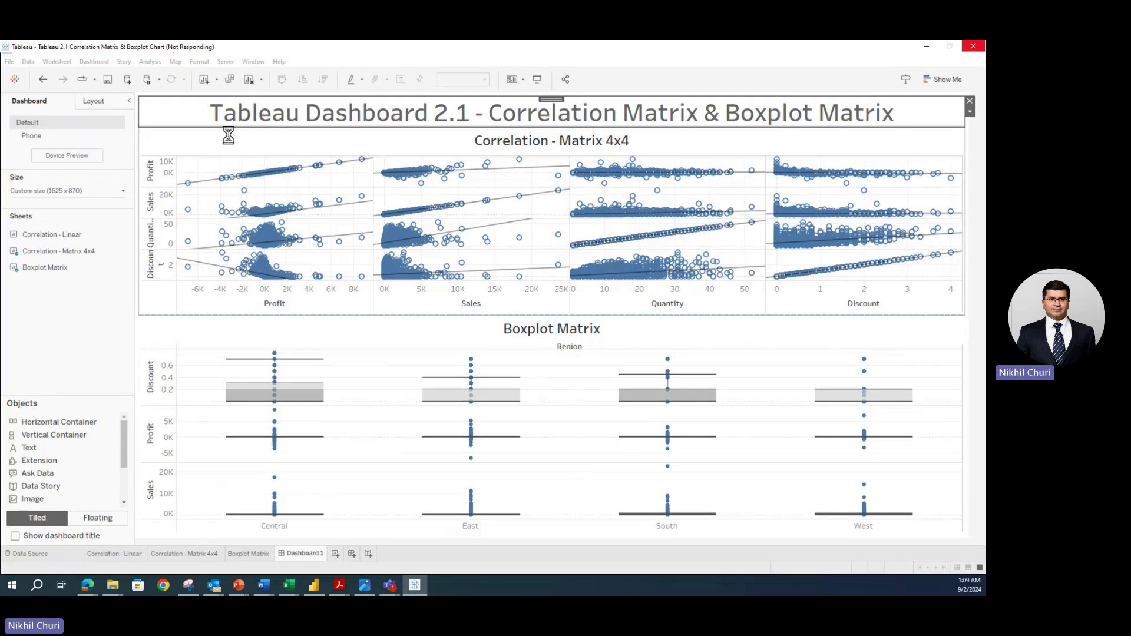
click(313, 56)
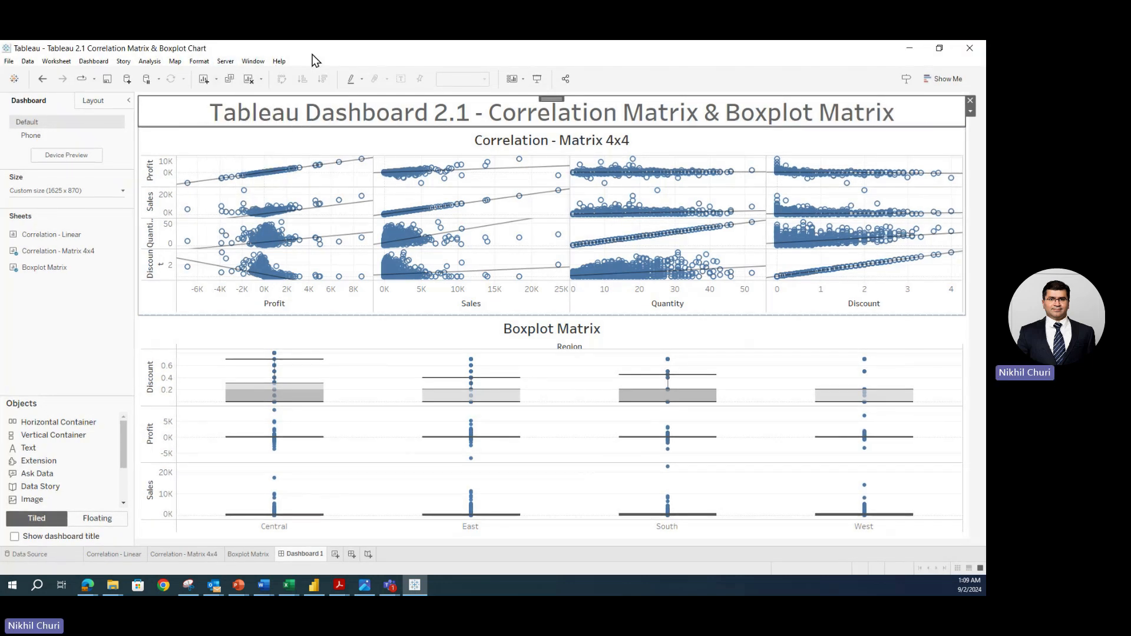
- Choose Server > Tableau Public > Save to Tableau Public As
click(226, 61)
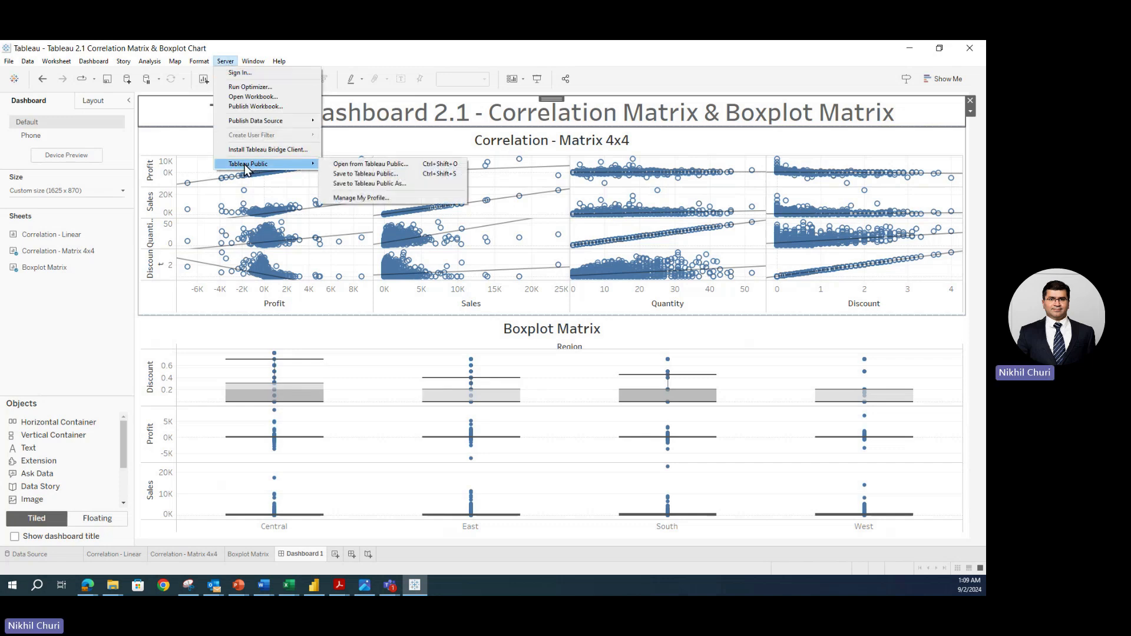
click(376, 183)
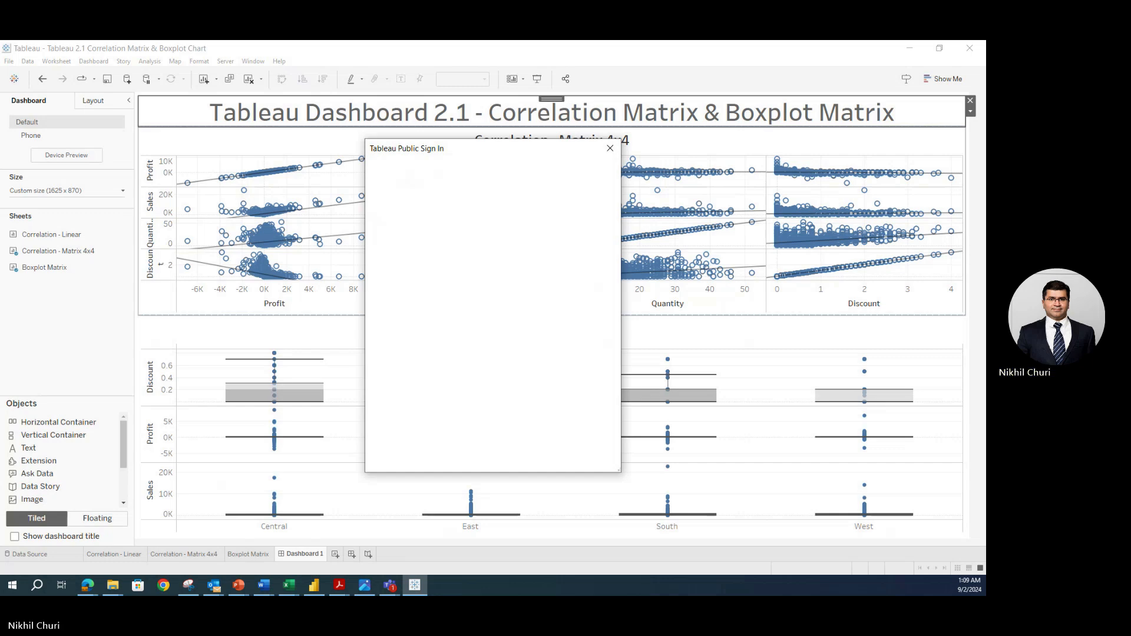
- Enter the account e-mail in the Tableau Public sign-in
click(434, 258)
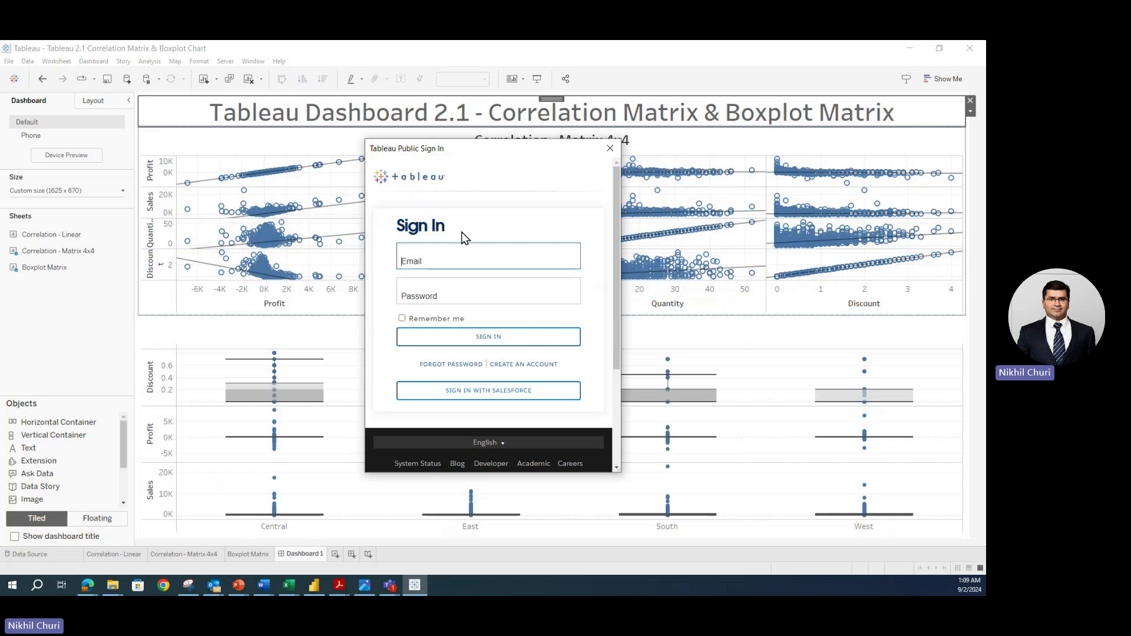
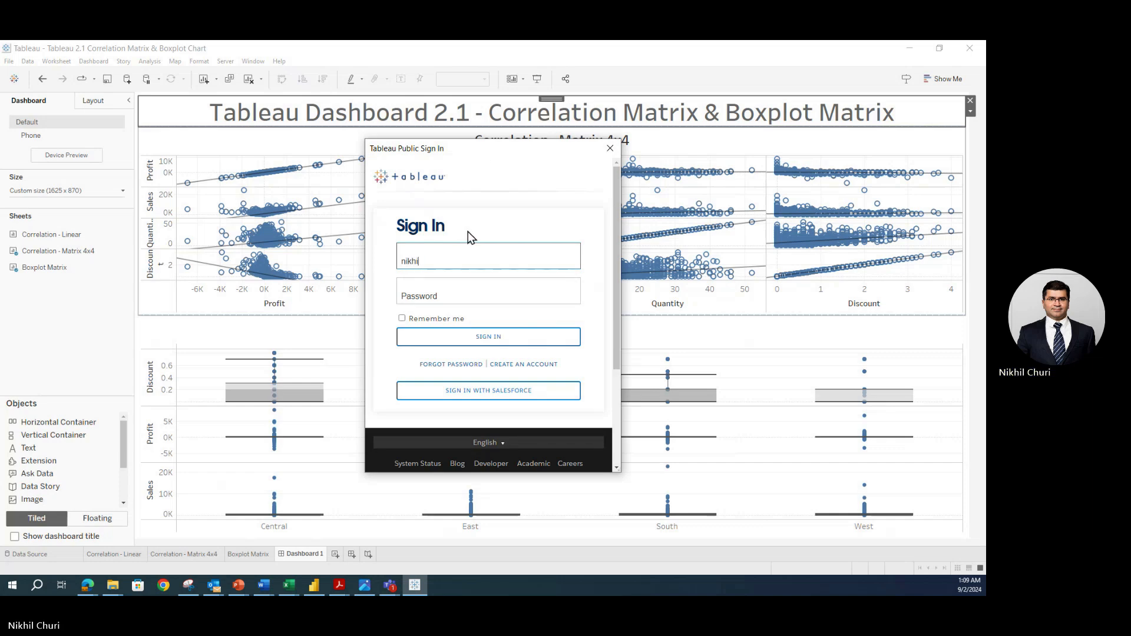
- Paste the account password, tick Remember me, and sign in
click(459, 298)
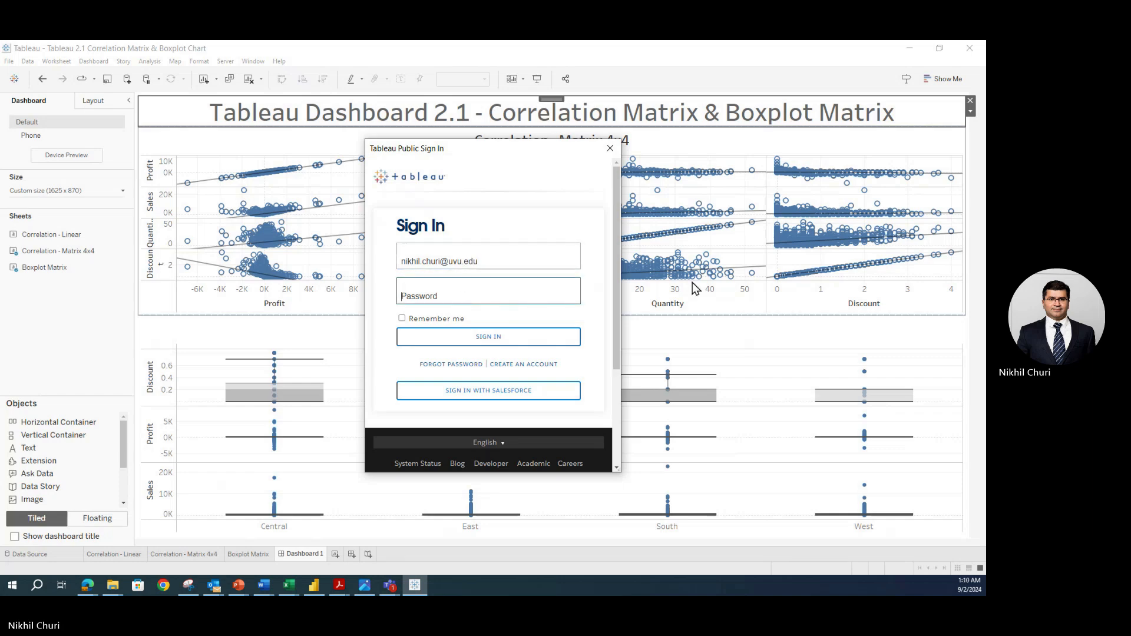
key(alt+Tab)
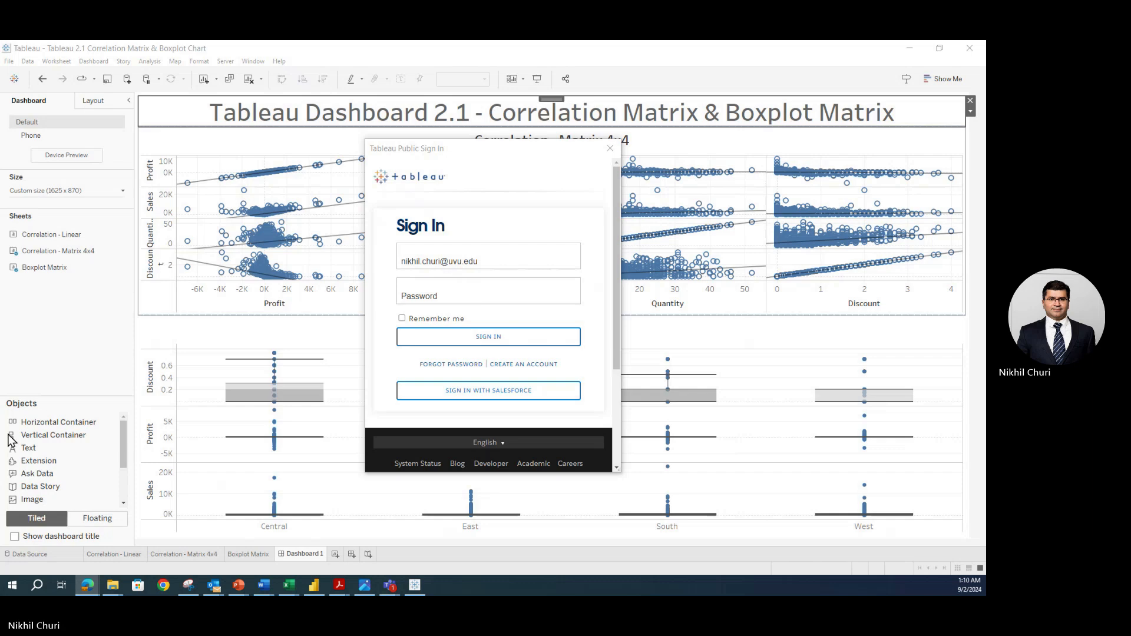
click(504, 292)
key(ctrl+v)
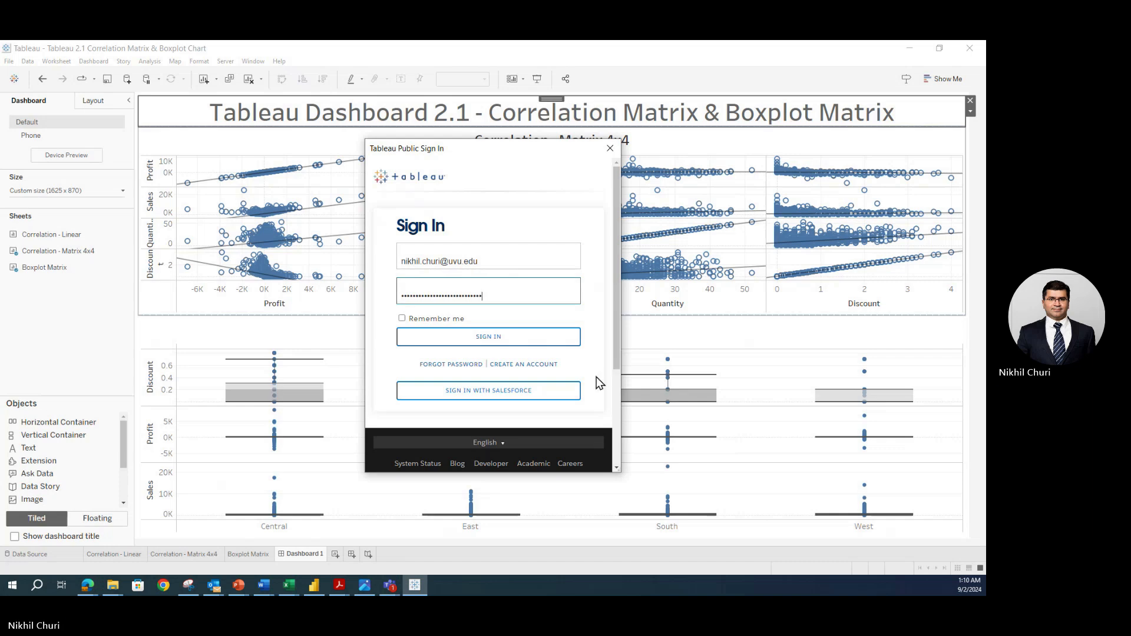
click(423, 318)
click(402, 318)
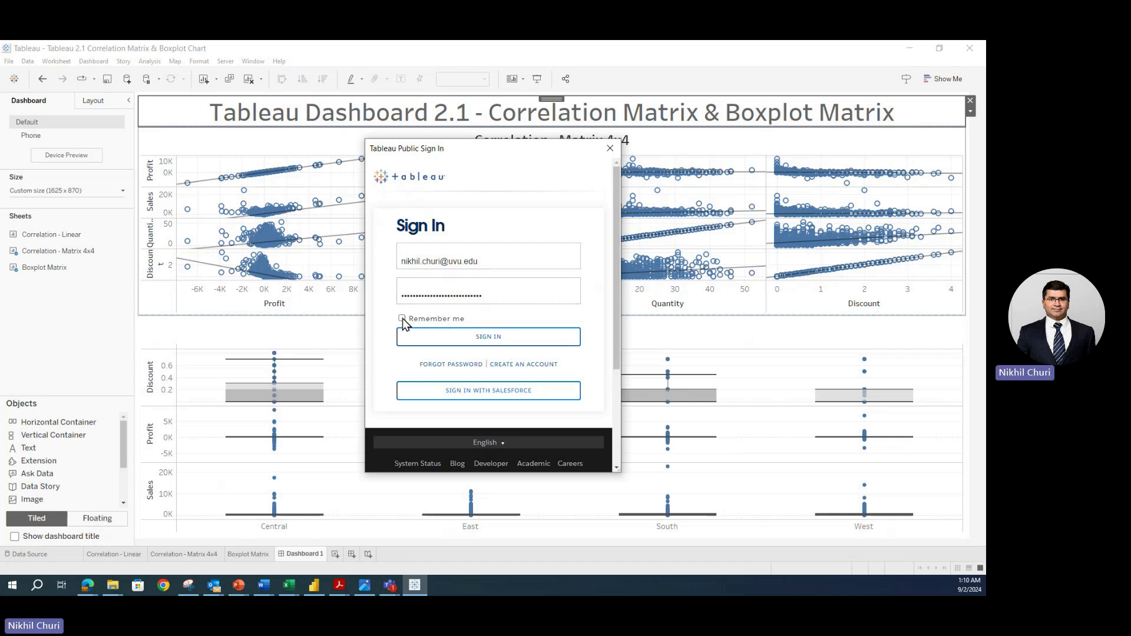
click(420, 340)
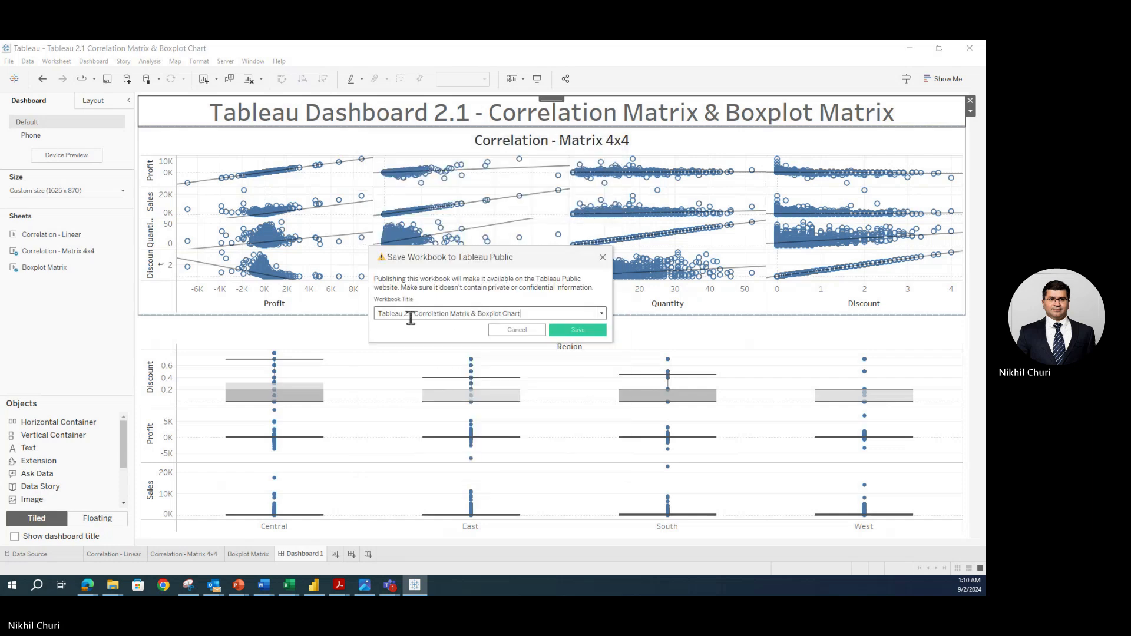
- Publish the workbook as 'Tableau 2.1 Correlation Matrix & Boxplot Chart'
click(566, 331)
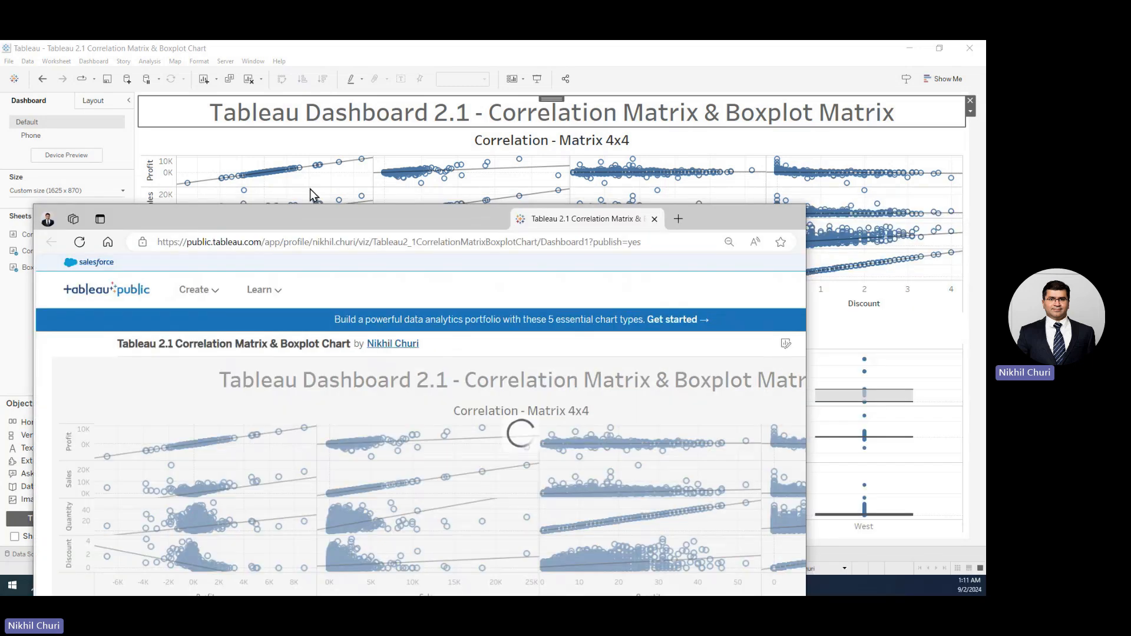
- Maximize the browser and minimize Tableau Desktop so the published page is in front
double_click(452, 180)
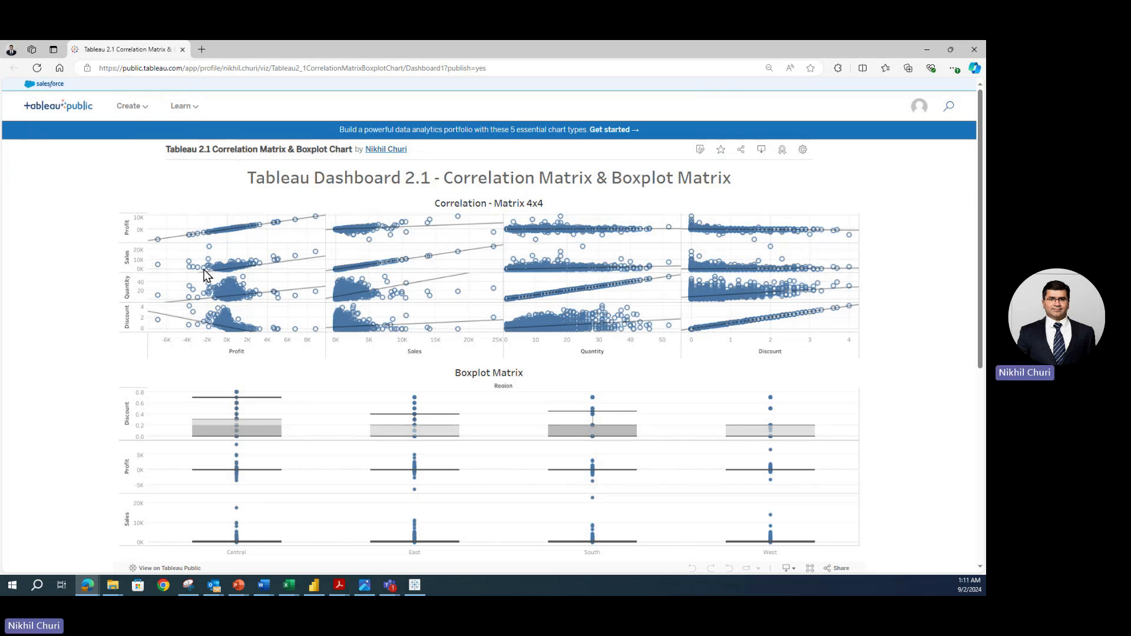
click(188, 585)
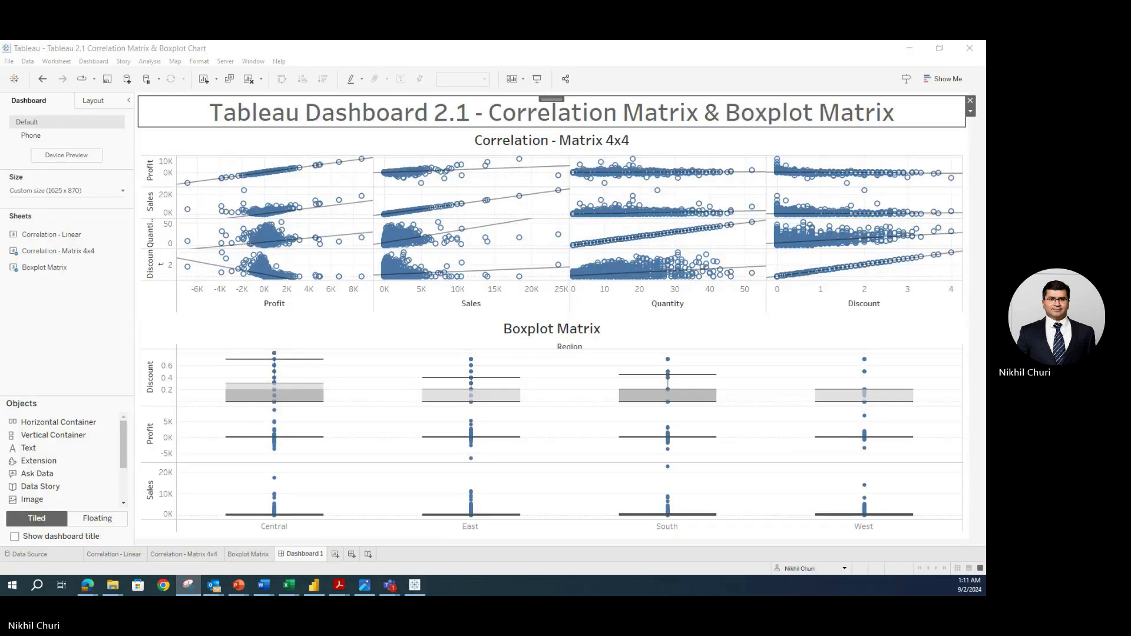
click(909, 47)
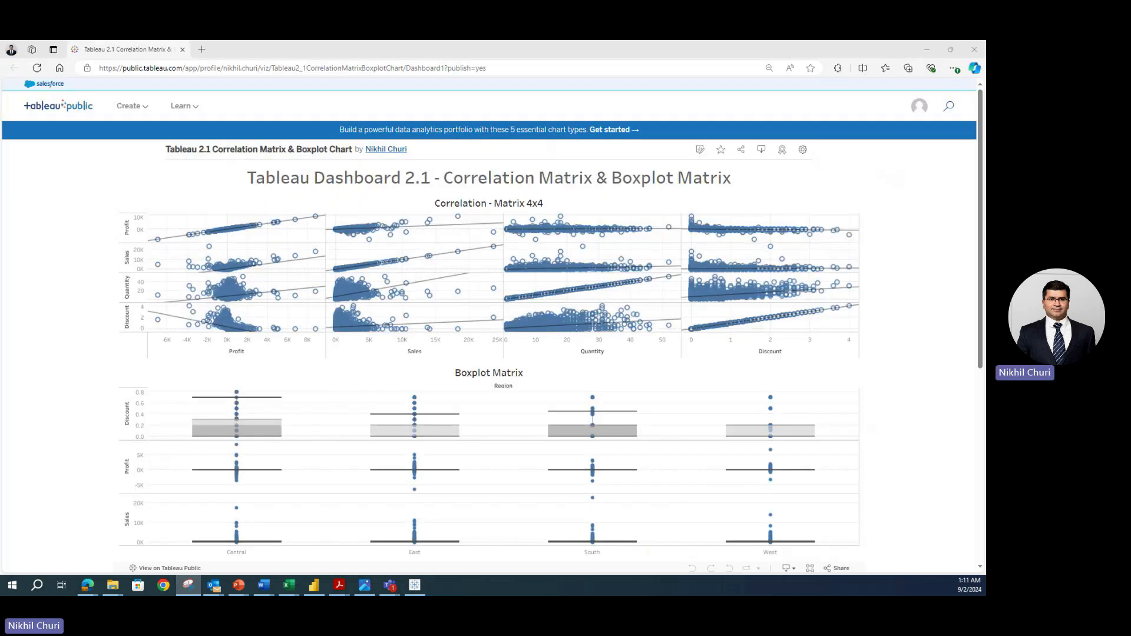
- Capture a screenshot of the whole browser page, then close Snipping Tool
key(ctrl+n)
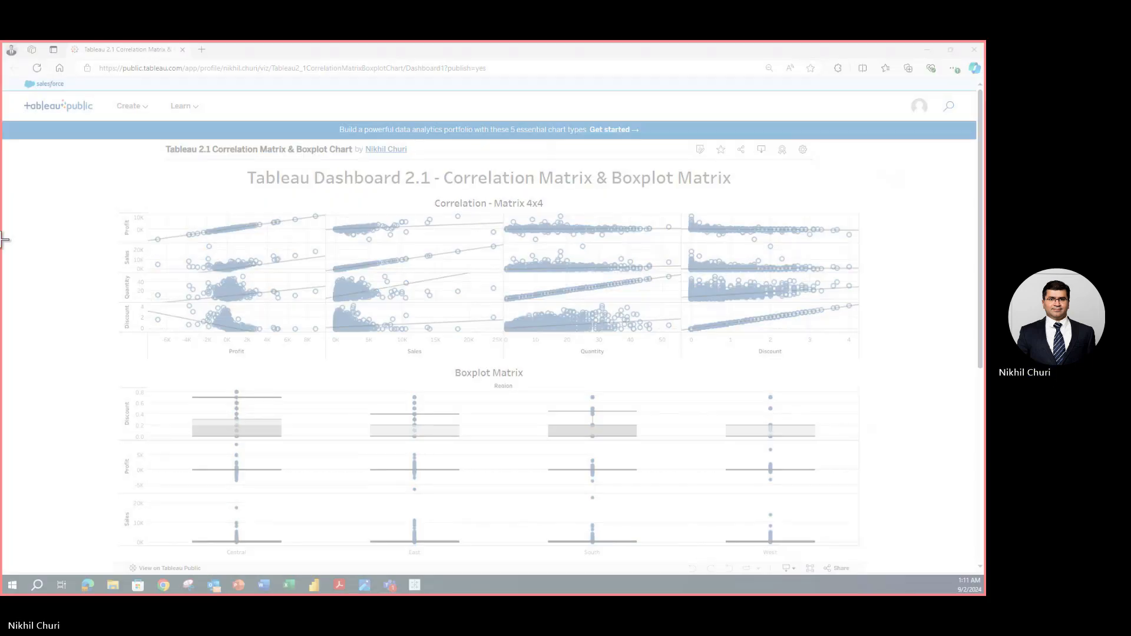
drag(14, 57, 930, 587)
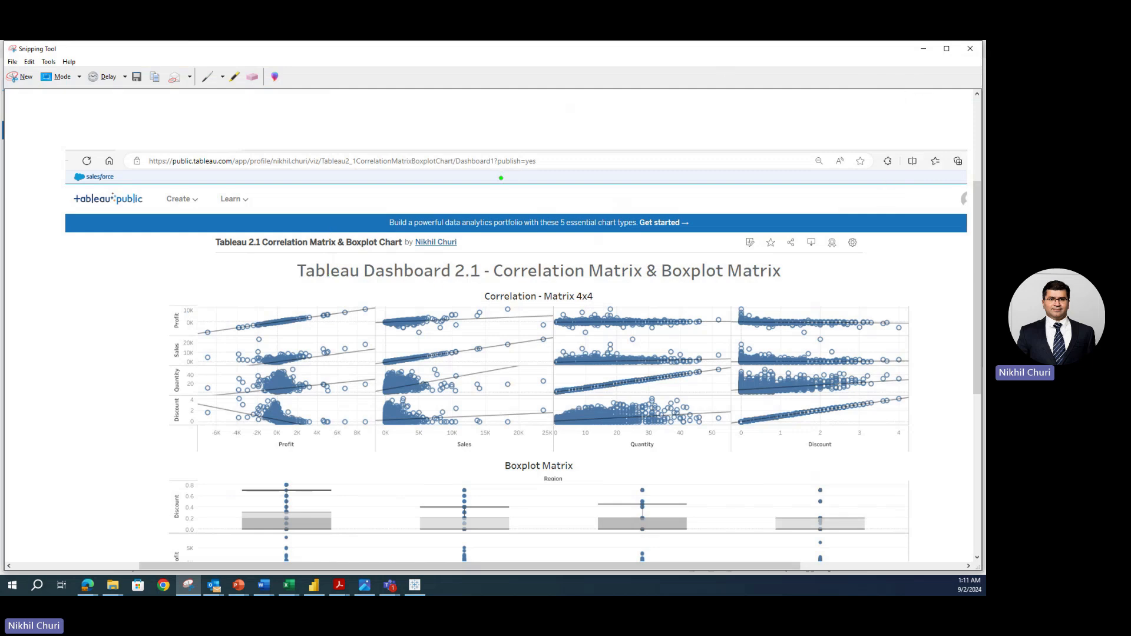
click(972, 53)
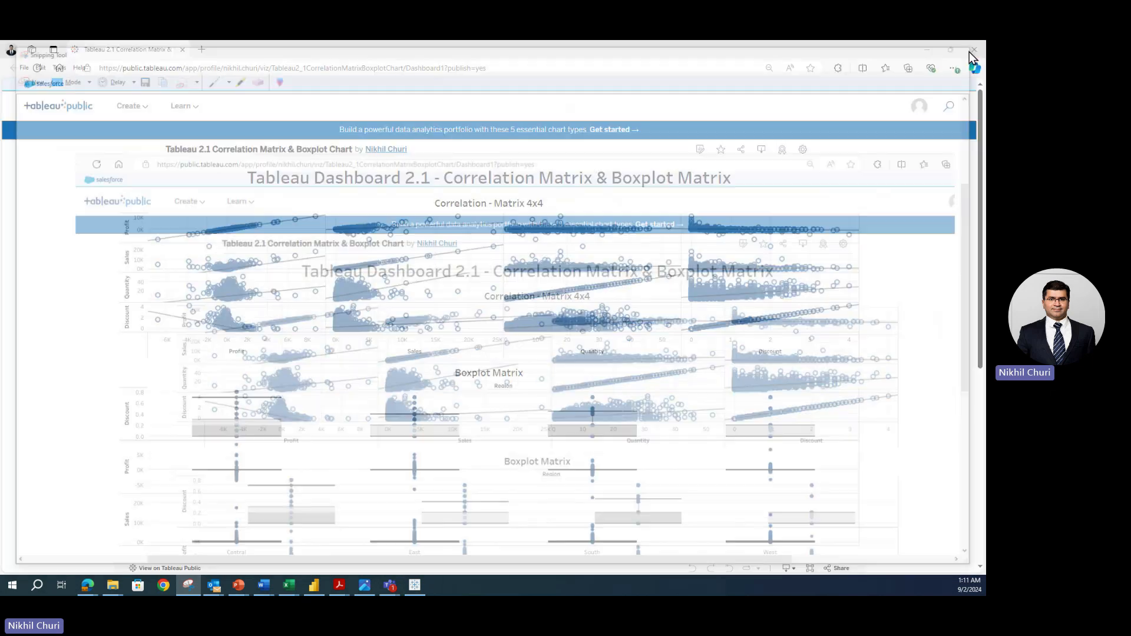
- Copy the dashboard's public link from the Share panel and close it
click(741, 150)
click(541, 422)
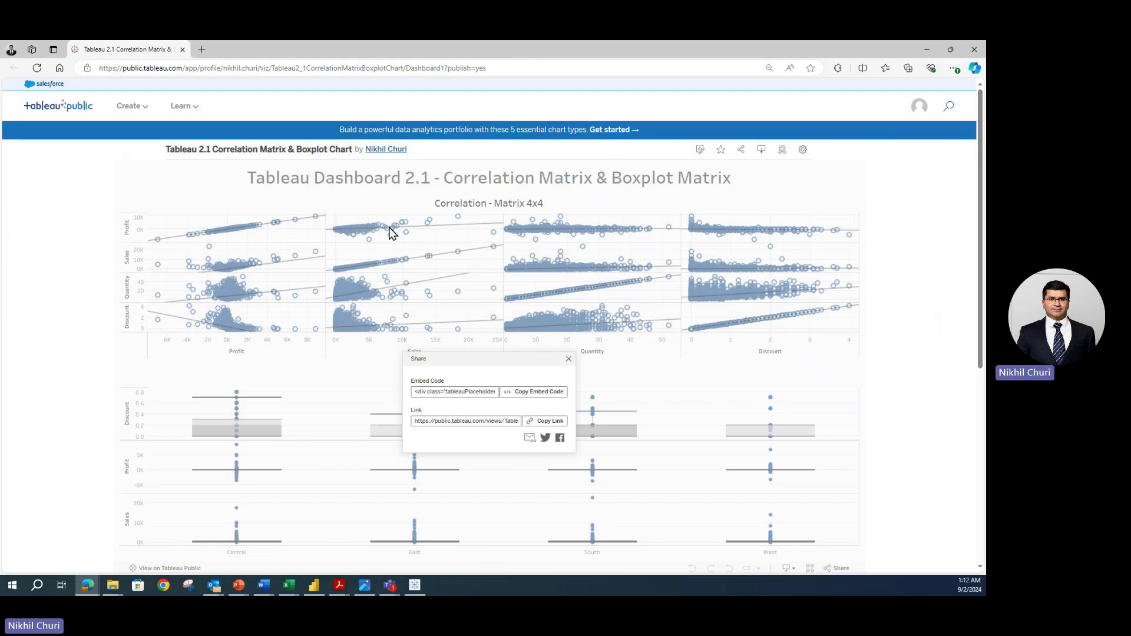
click(568, 359)
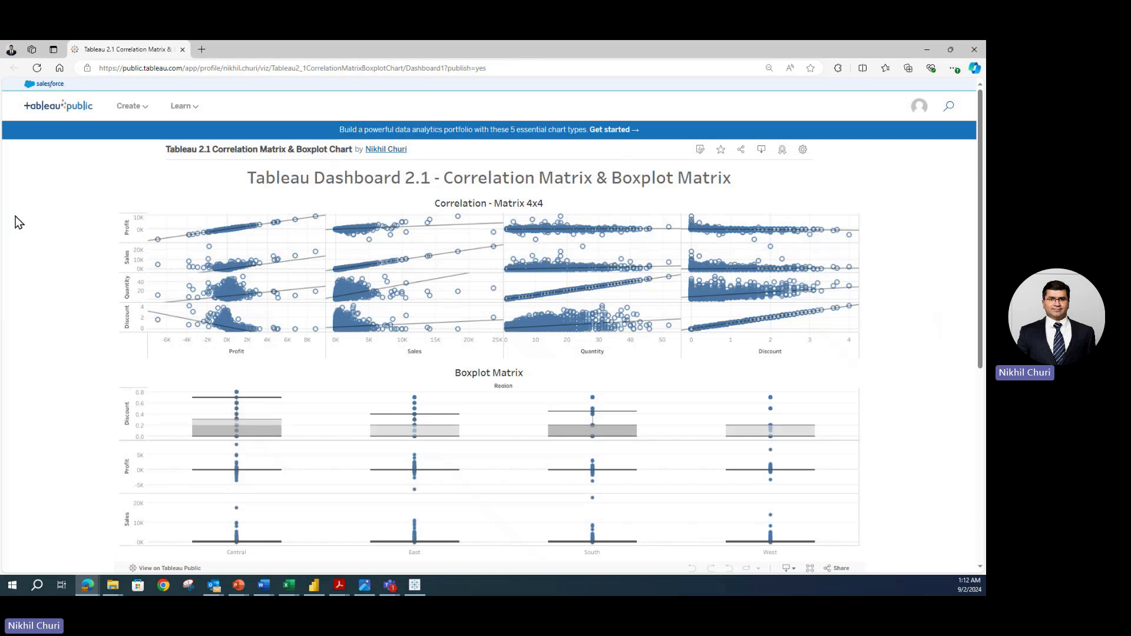